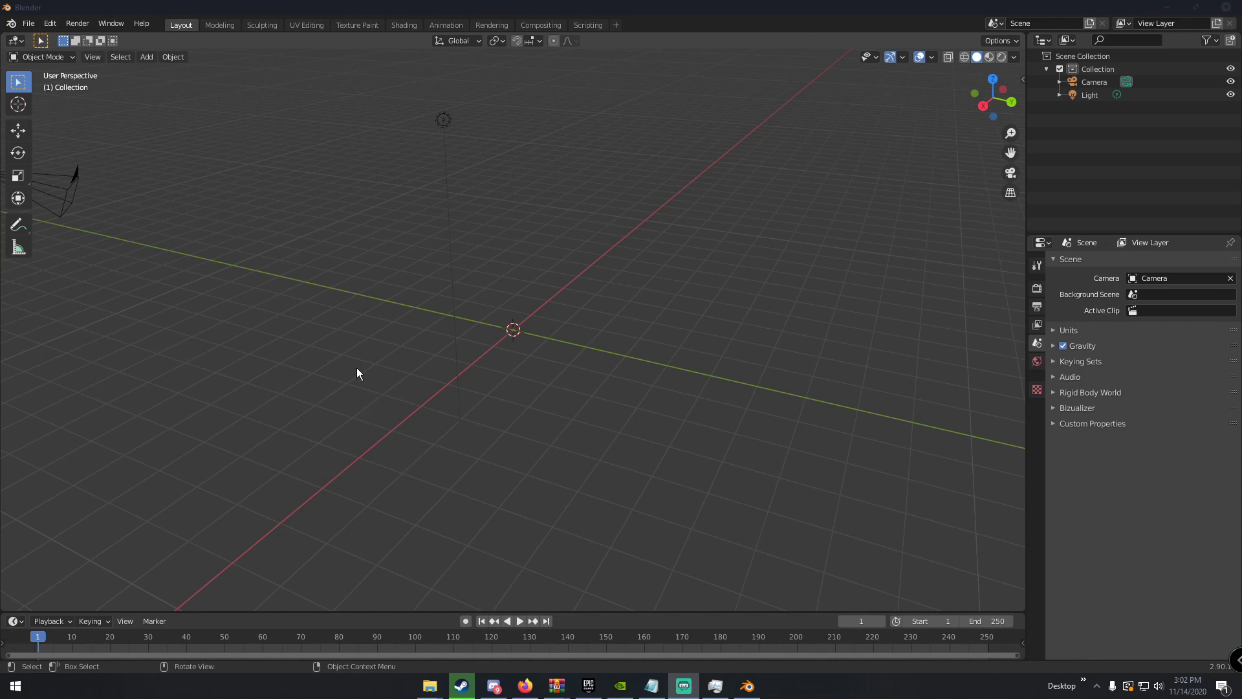
Add a cube mesh at the world origin.
middle_drag(391, 362, 542, 336)
key(shift+a)
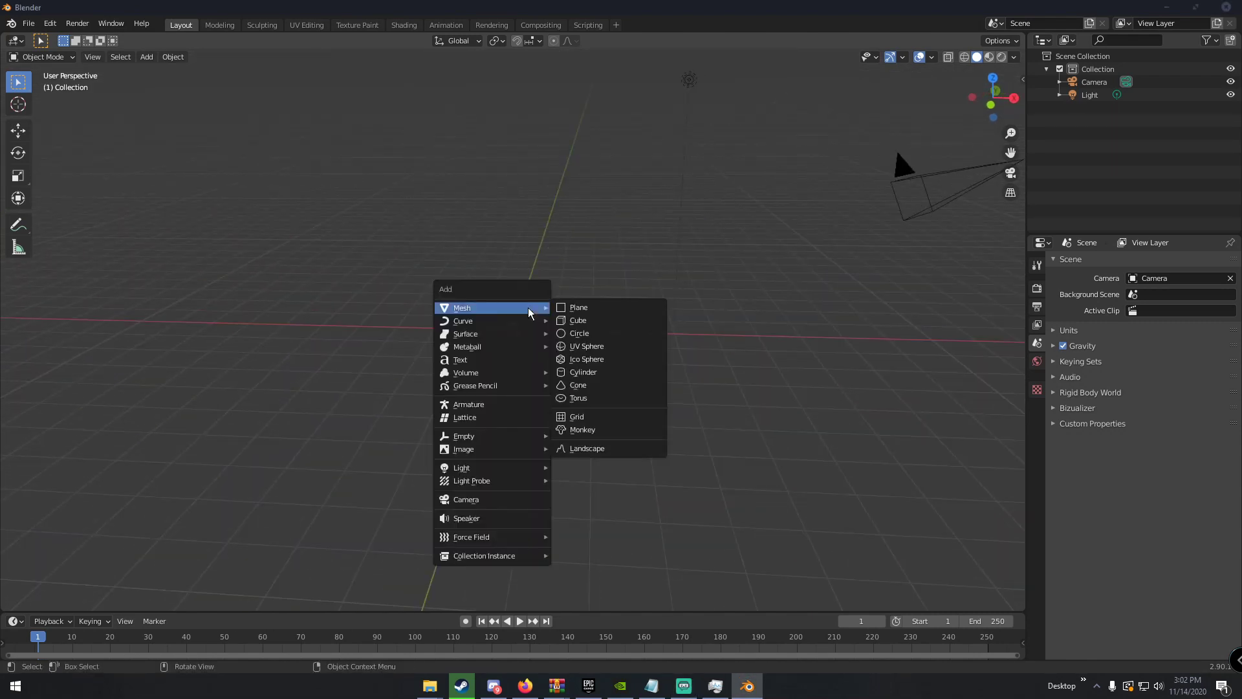
click(602, 321)
middle_drag(601, 323, 635, 329)
scroll(627, 330, up, 3)
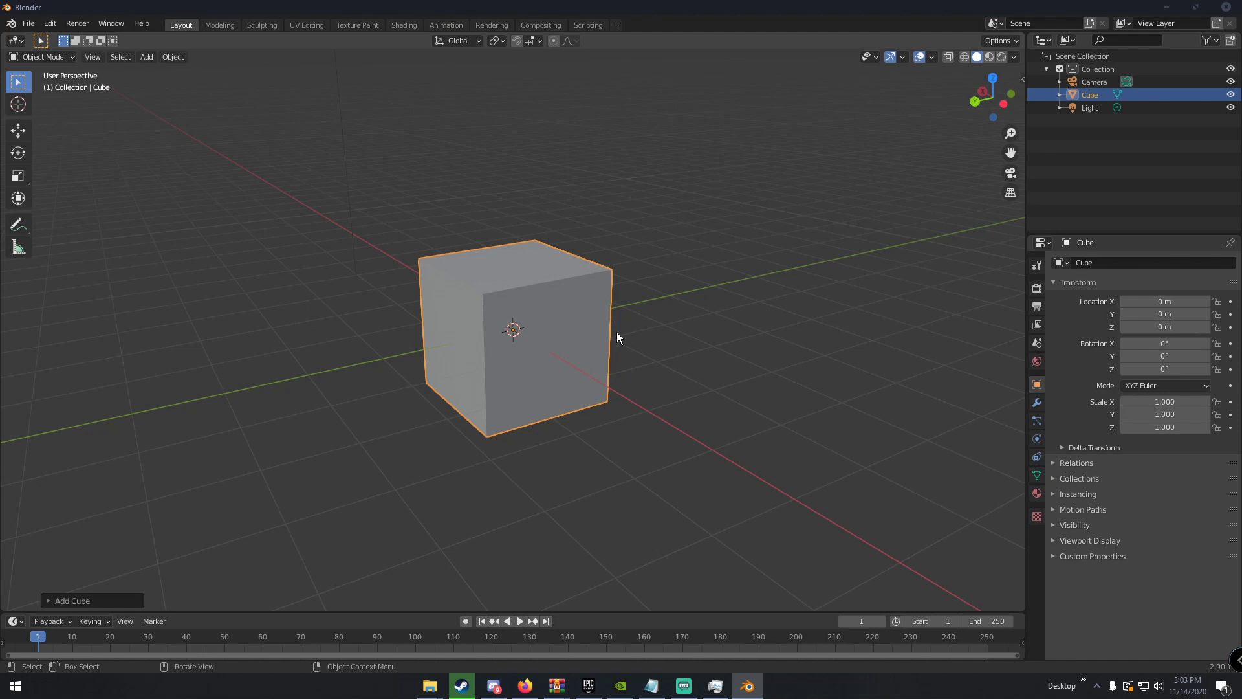
mouse_move(619, 332)
middle_down()
mouse_move(722, 346)
mouse_move(643, 332)
middle_up()
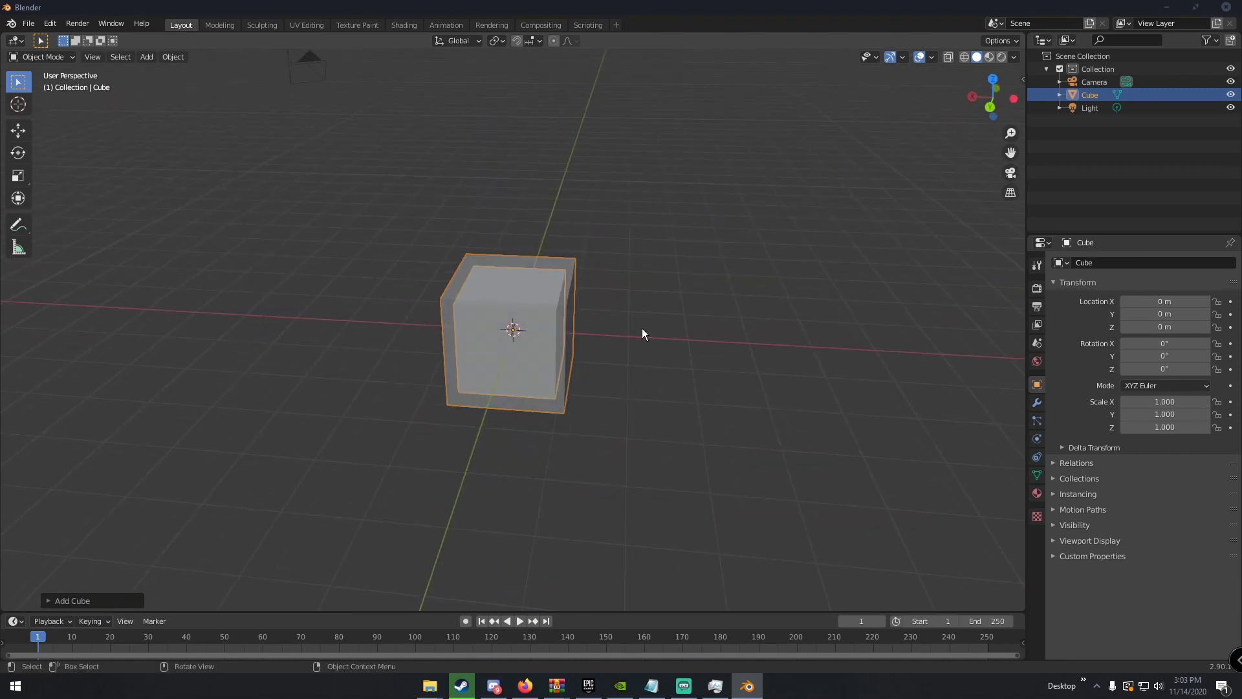
scroll(582, 330, down, 3)
Add a Subdivision Surface modifier to the cube with viewport and render levels both set to 5.
click(1036, 404)
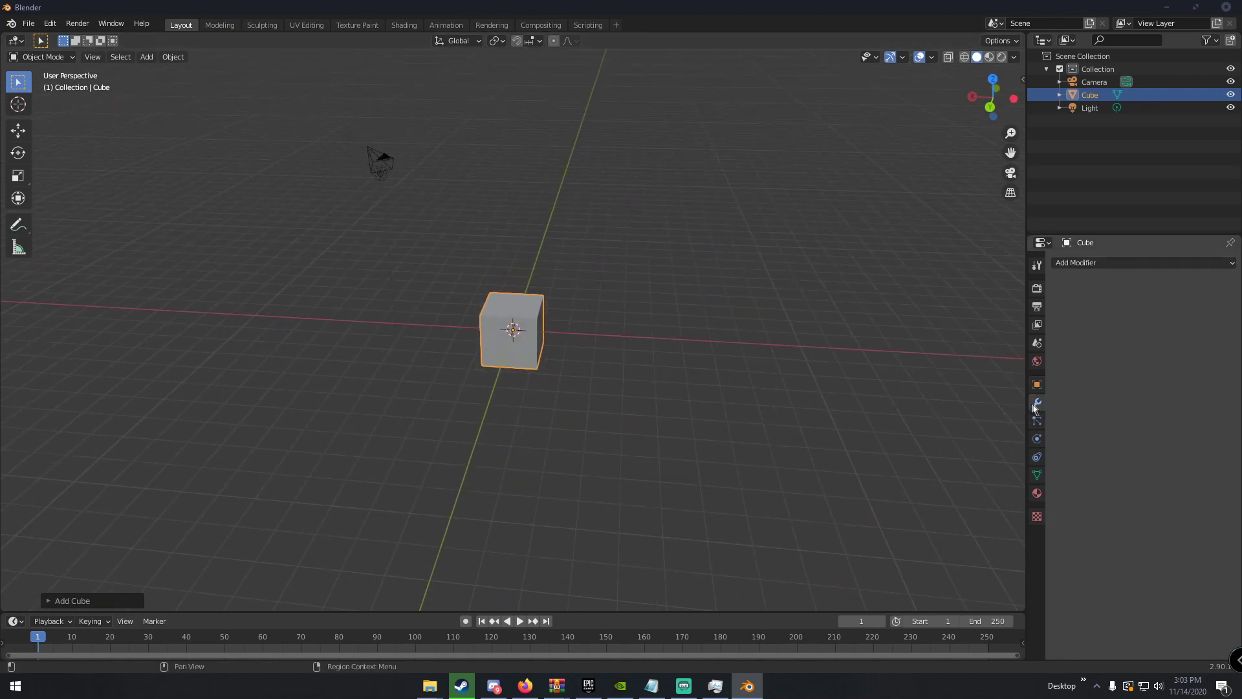
click(1066, 264)
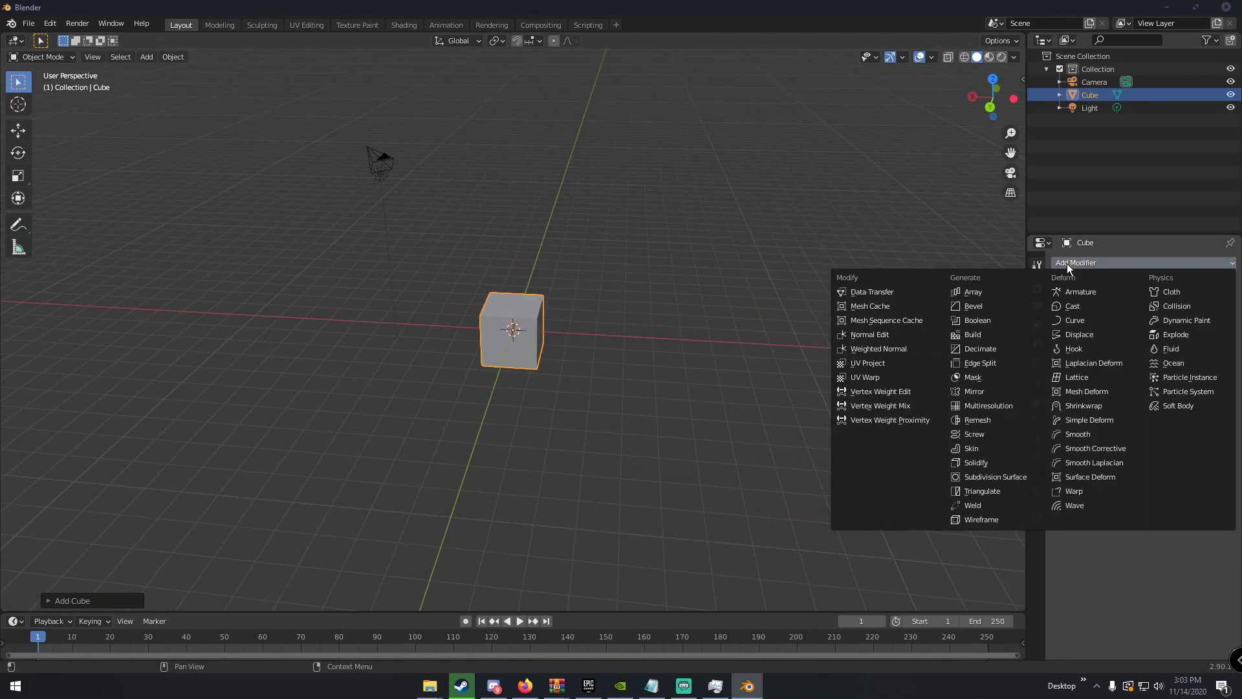
click(1011, 482)
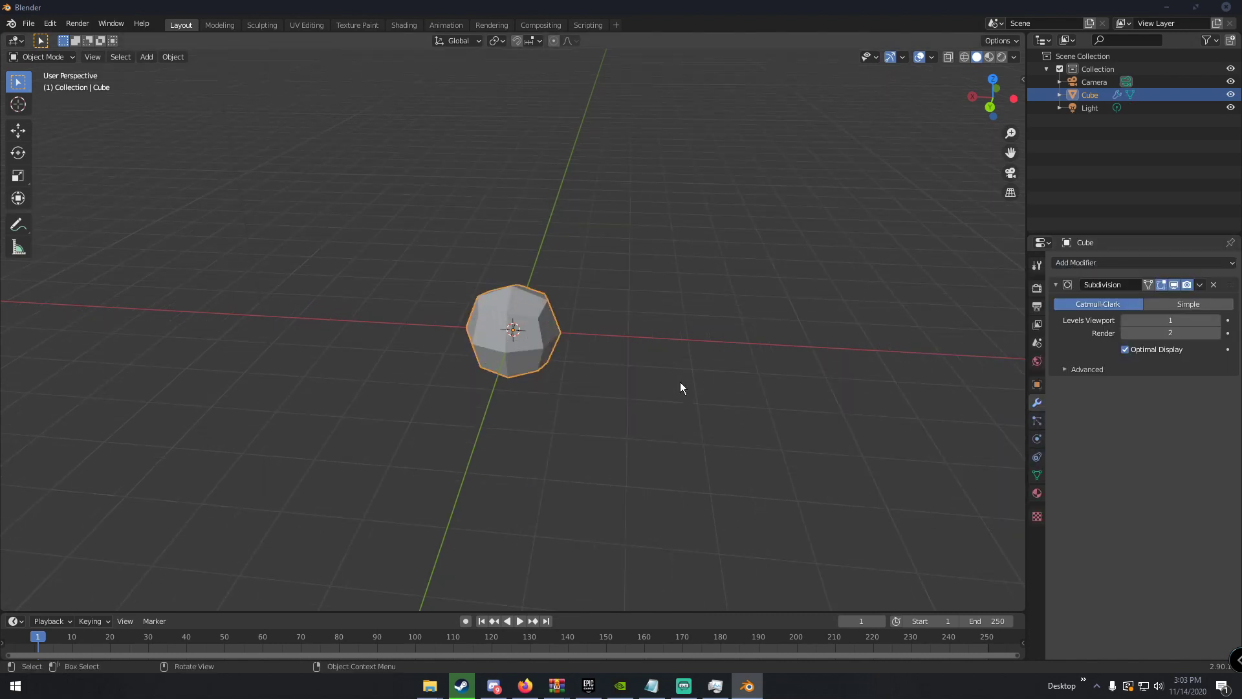
click(1216, 320)
click(1217, 321)
click(1217, 321)
click(1217, 320)
click(1217, 332)
click(1217, 333)
click(1217, 332)
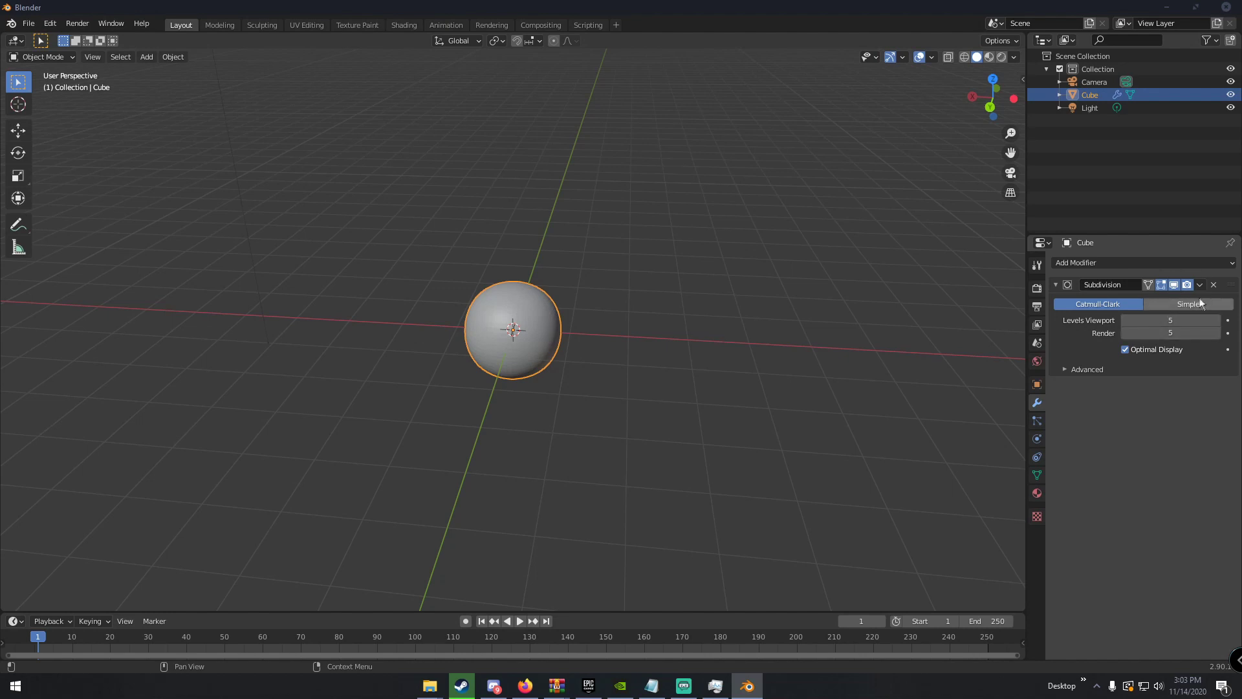
Apply the cube's Subdivision modifier and scale the rounded object uniformly by a factor of 5.
click(1198, 289)
click(1128, 300)
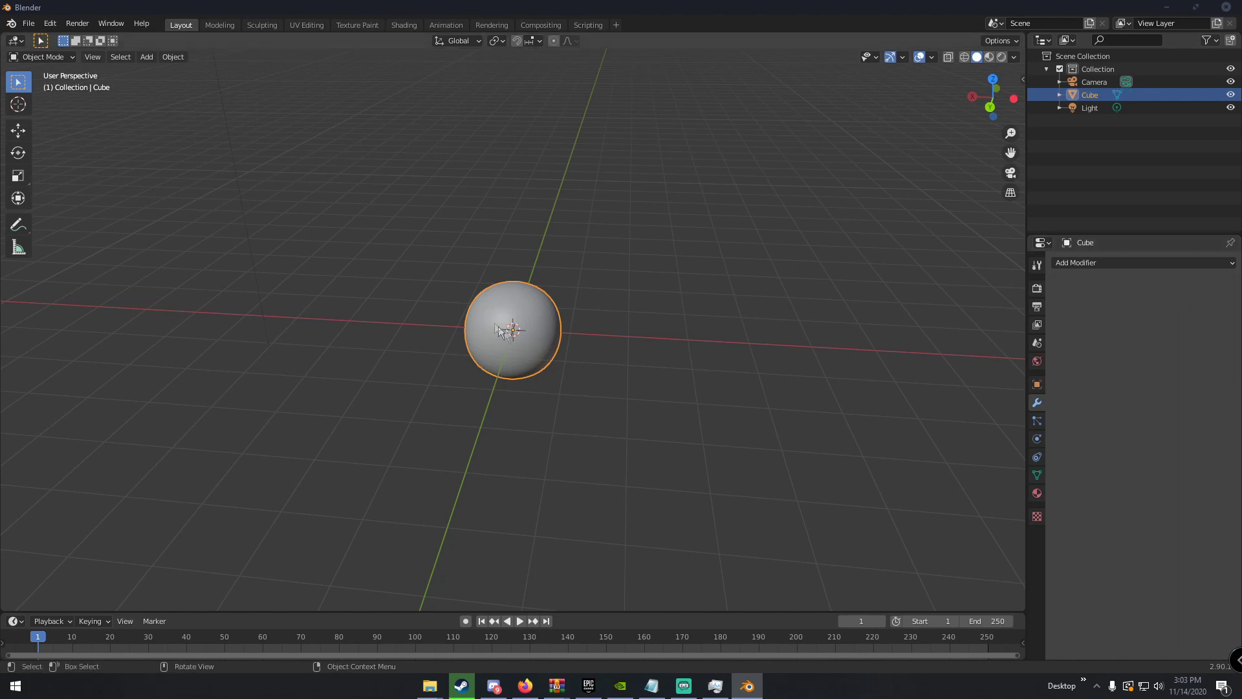
key(s)
key(5)
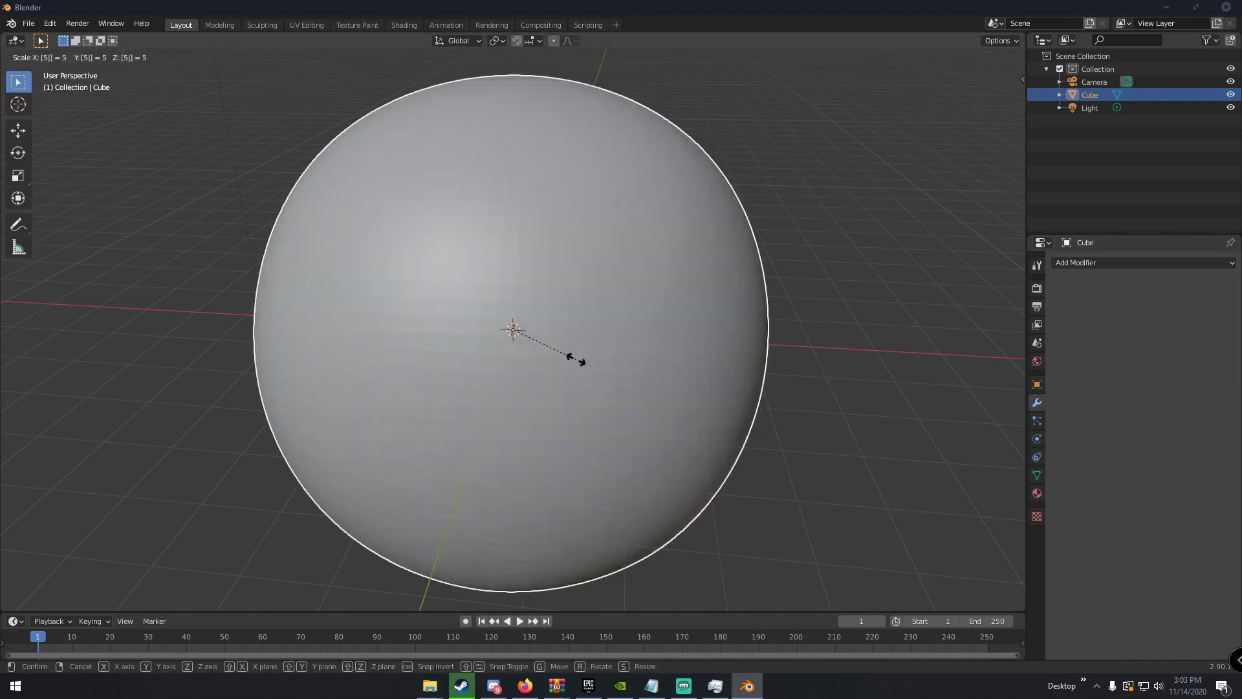
key(Return)
Examine the rounded cube's face layout up close in Edit Mode and return to Object Mode.
scroll(578, 363, down, 3)
key(Tab)
middle_drag(585, 353, 569, 316)
scroll(635, 322, up, 2)
scroll(569, 316, up, 3)
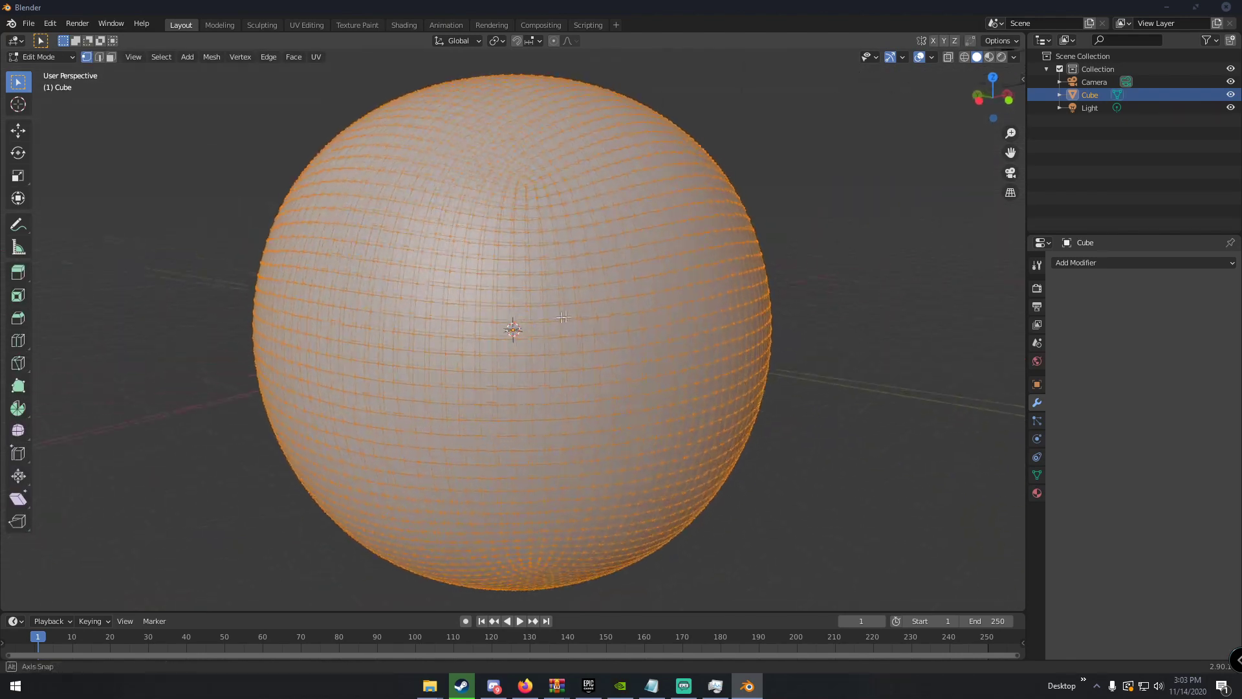
scroll(569, 316, down, 5)
key(Tab)
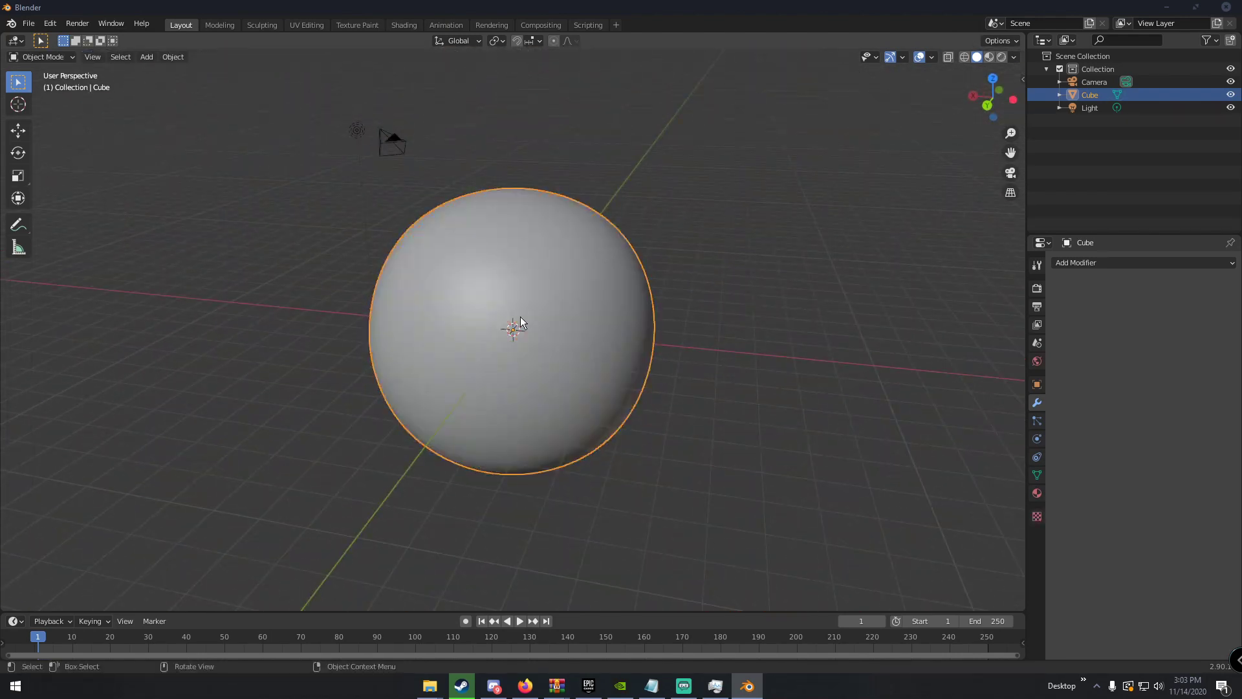
Add a UV sphere and move it beside the rounded cube for comparison.
middle_drag(526, 202, 486, 166)
middle_drag(498, 215, 704, 255)
scroll(704, 256, down, 4)
key(shift+a)
mouse_move(716, 265)
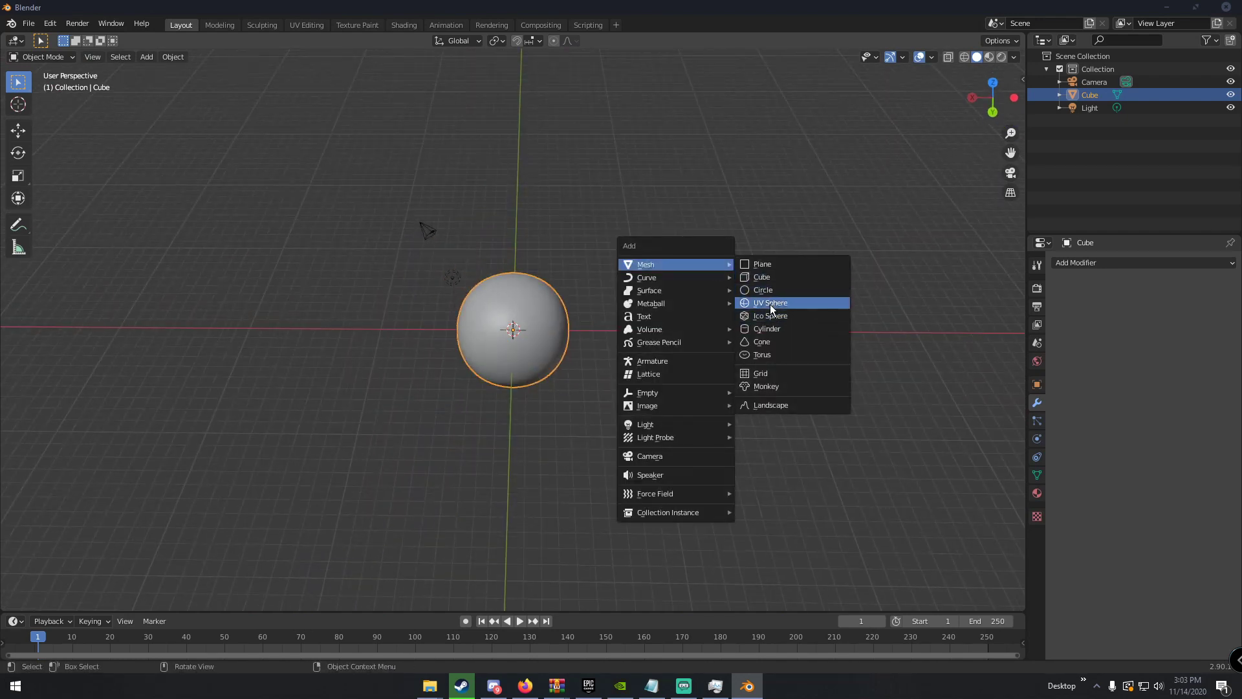
click(771, 309)
key(g)
click(645, 288)
Examine the face layout around the UV sphere's pole in Edit Mode and delete the UV sphere.
key(Tab)
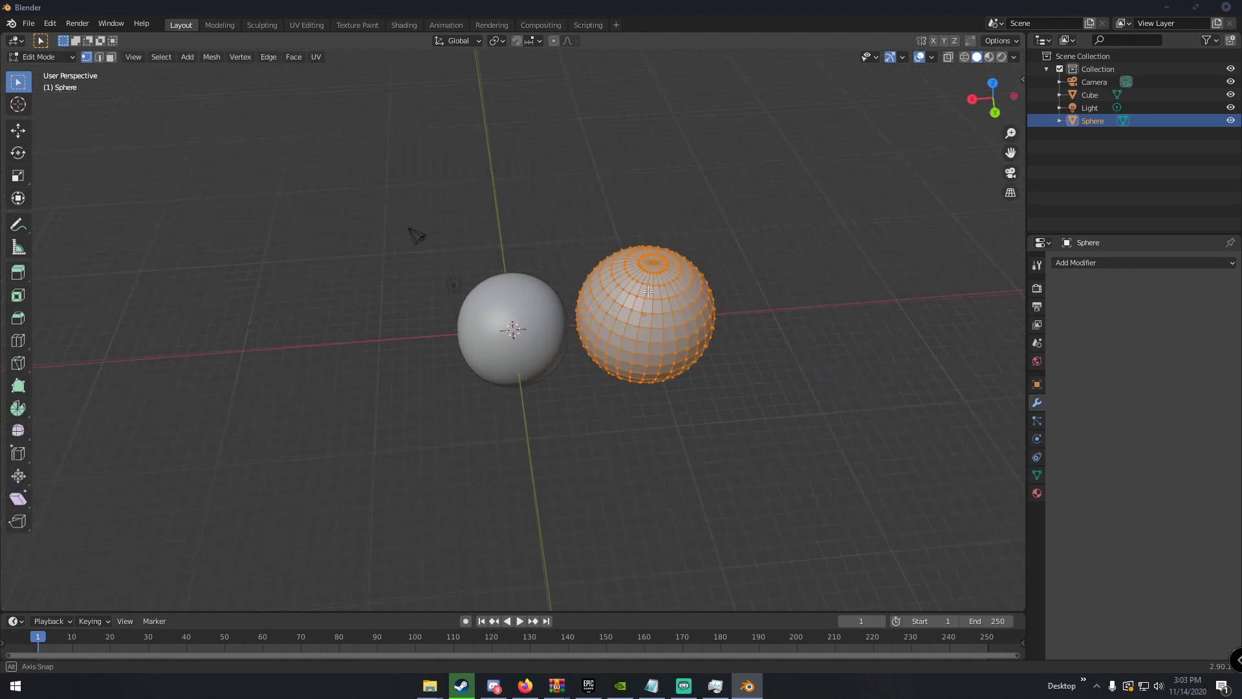
middle_drag(646, 288, 605, 440)
scroll(604, 440, up, 8)
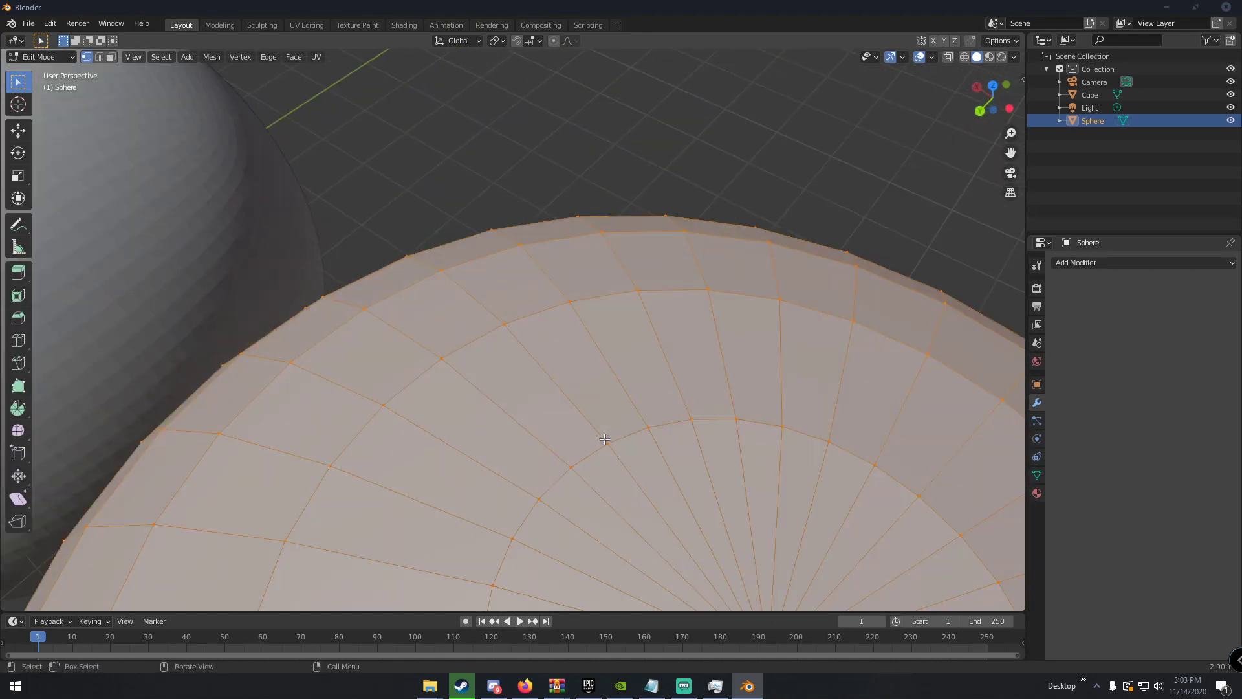
scroll(604, 439, down, 6)
middle_drag(604, 439, 553, 331)
scroll(572, 178, down, 5)
key(Tab)
key(Delete)
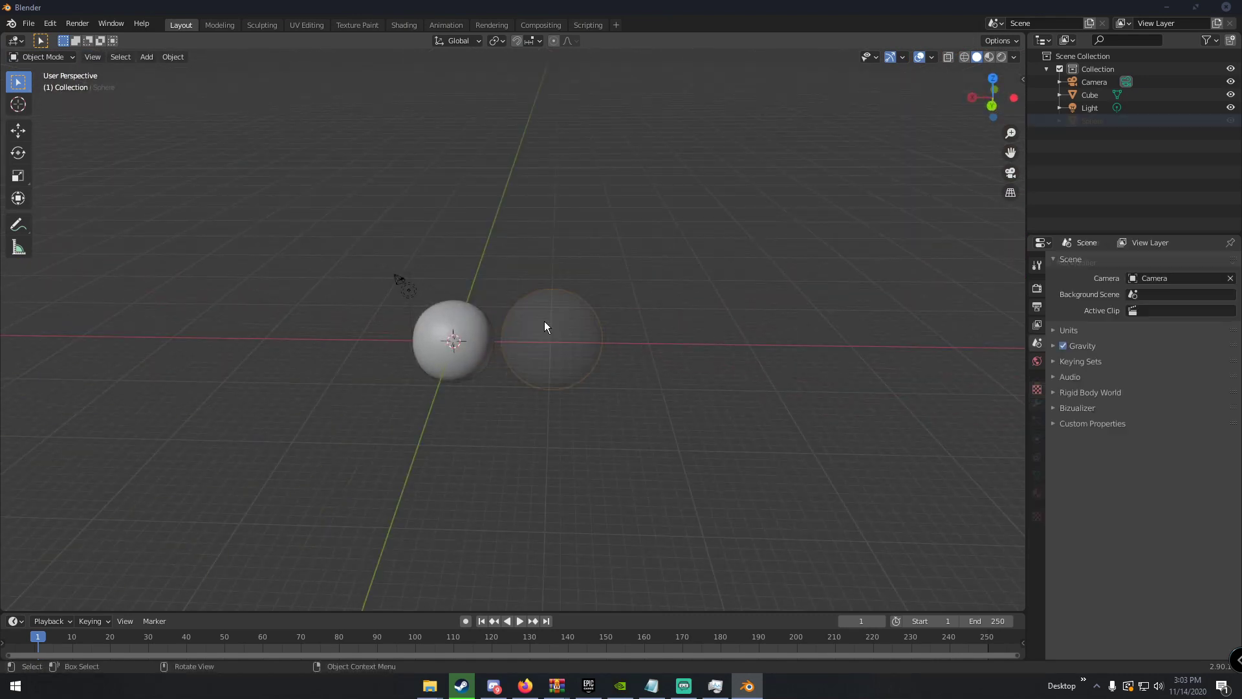
Select the rounded cube and add a Displace modifier to it.
scroll(519, 317, up, 3)
click(397, 304)
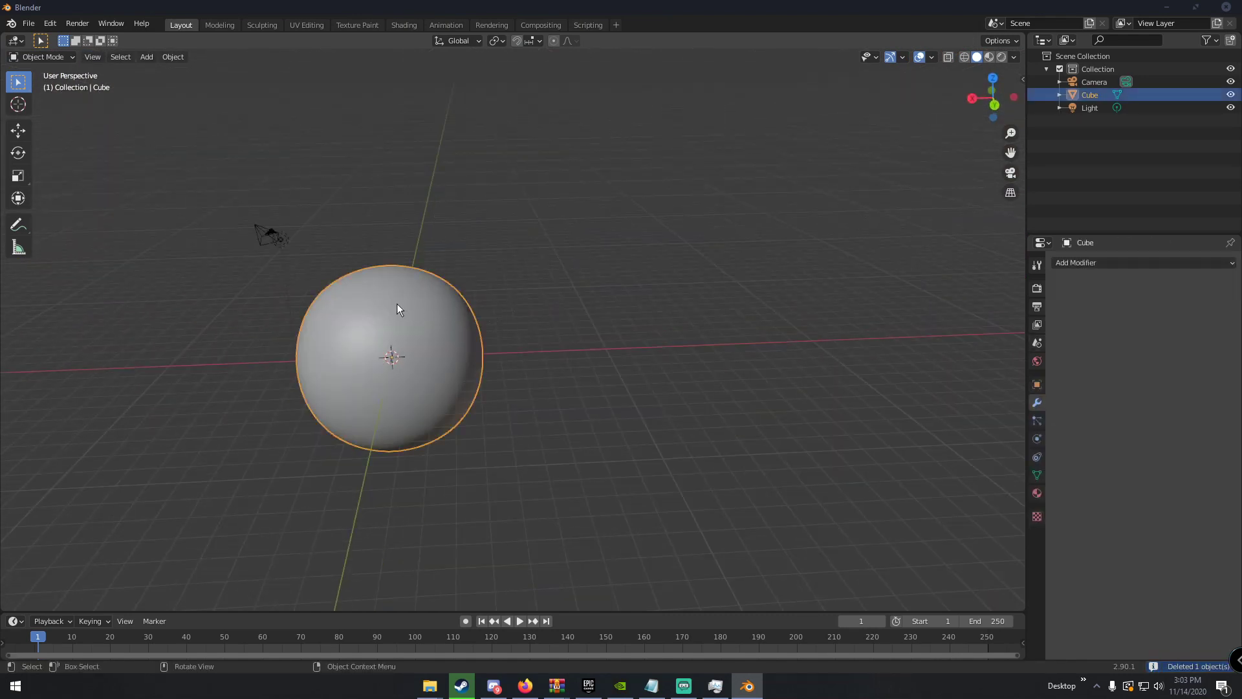
scroll(432, 288, up, 3)
middle_drag(423, 297, 642, 330)
scroll(658, 274, down, 3)
scroll(637, 304, up, 3)
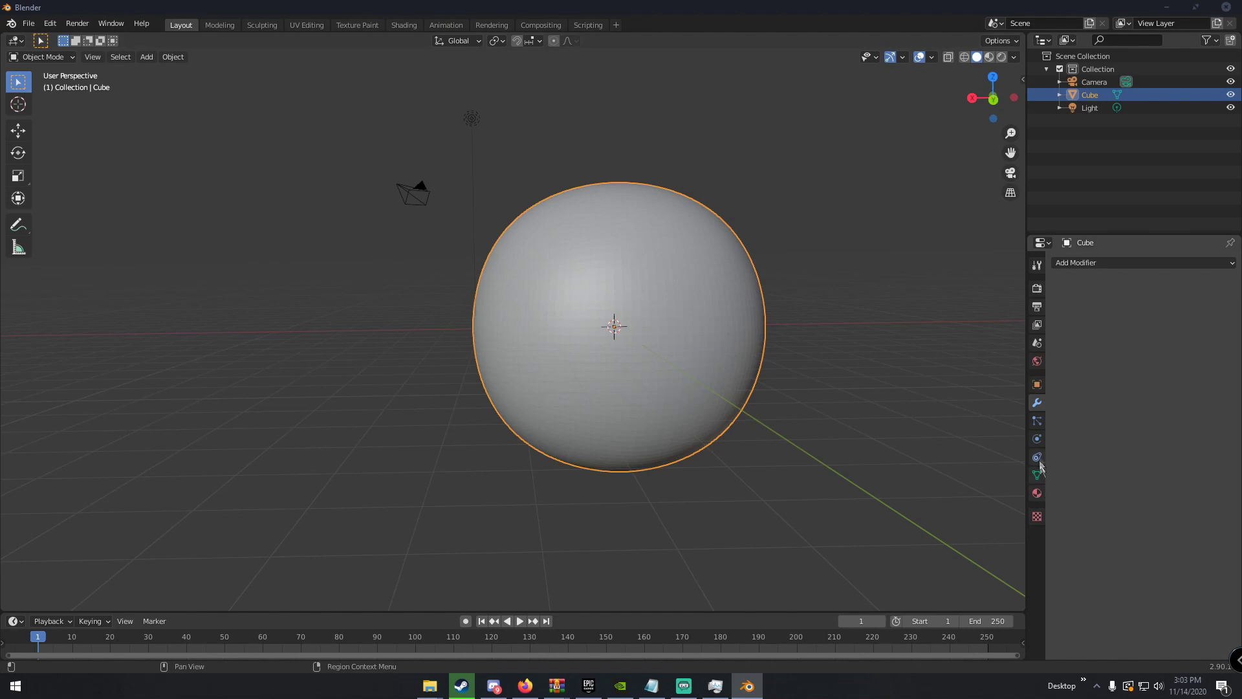
click(1084, 266)
click(1091, 333)
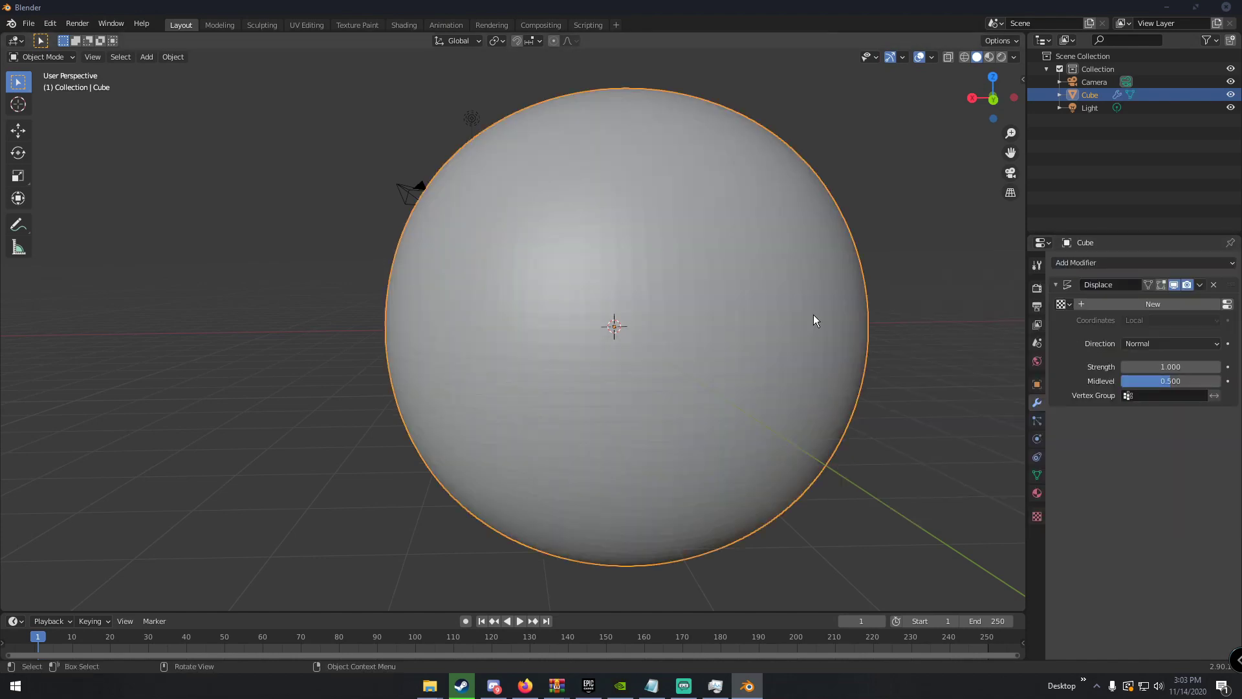
scroll(813, 314, down, 5)
middle_drag(825, 316, 859, 320)
Create a new texture for the Displace modifier and set its type to Clouds.
click(1089, 304)
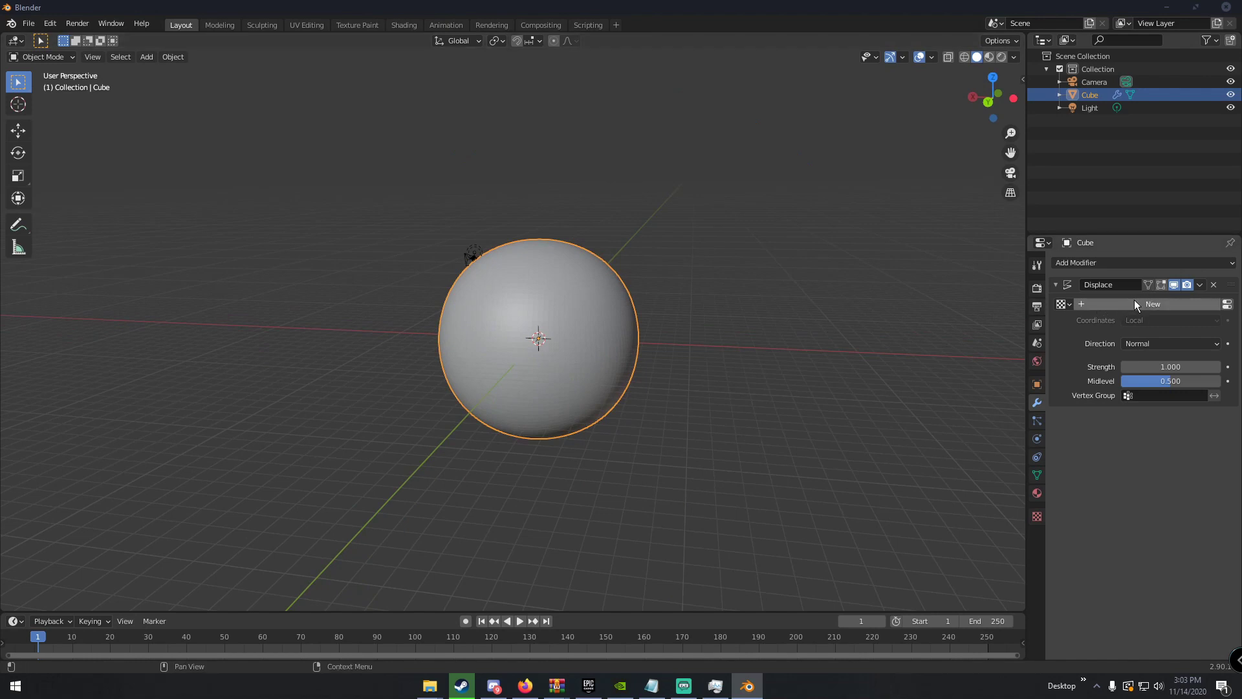
click(1227, 305)
scroll(643, 348, up, 4)
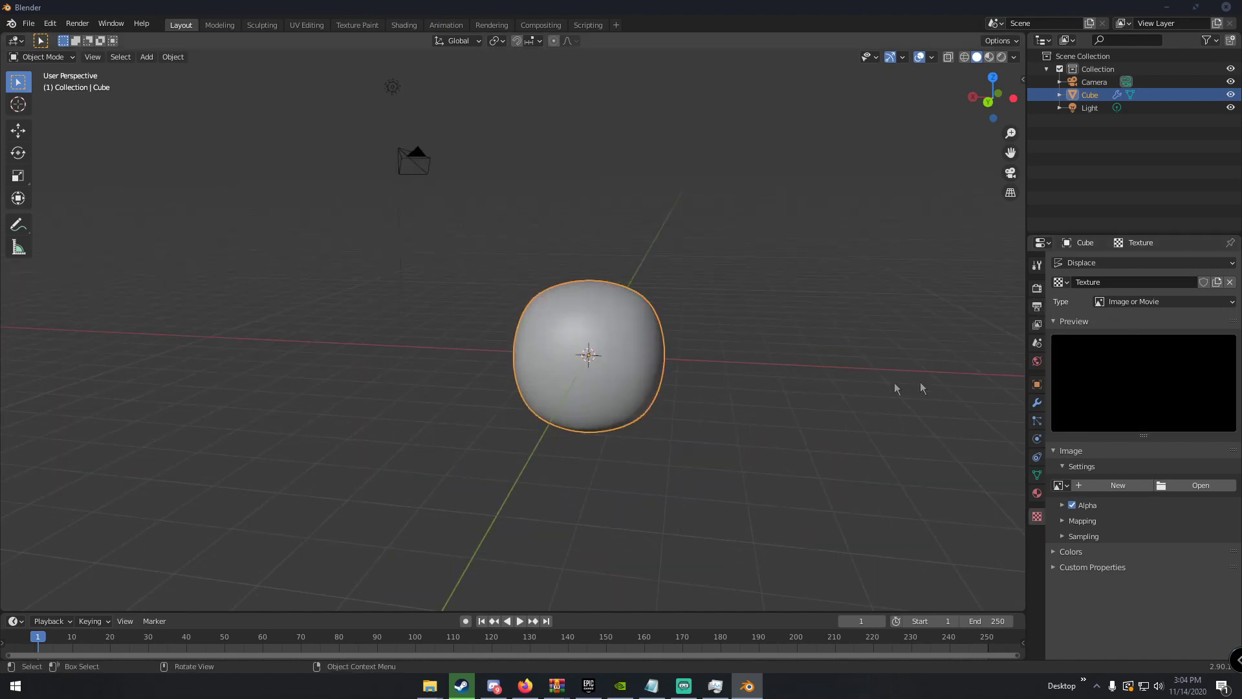
click(1131, 302)
click(1122, 344)
middle_drag(823, 350, 730, 315)
scroll(715, 349, down, 4)
scroll(718, 323, up, 3)
scroll(729, 314, up, 4)
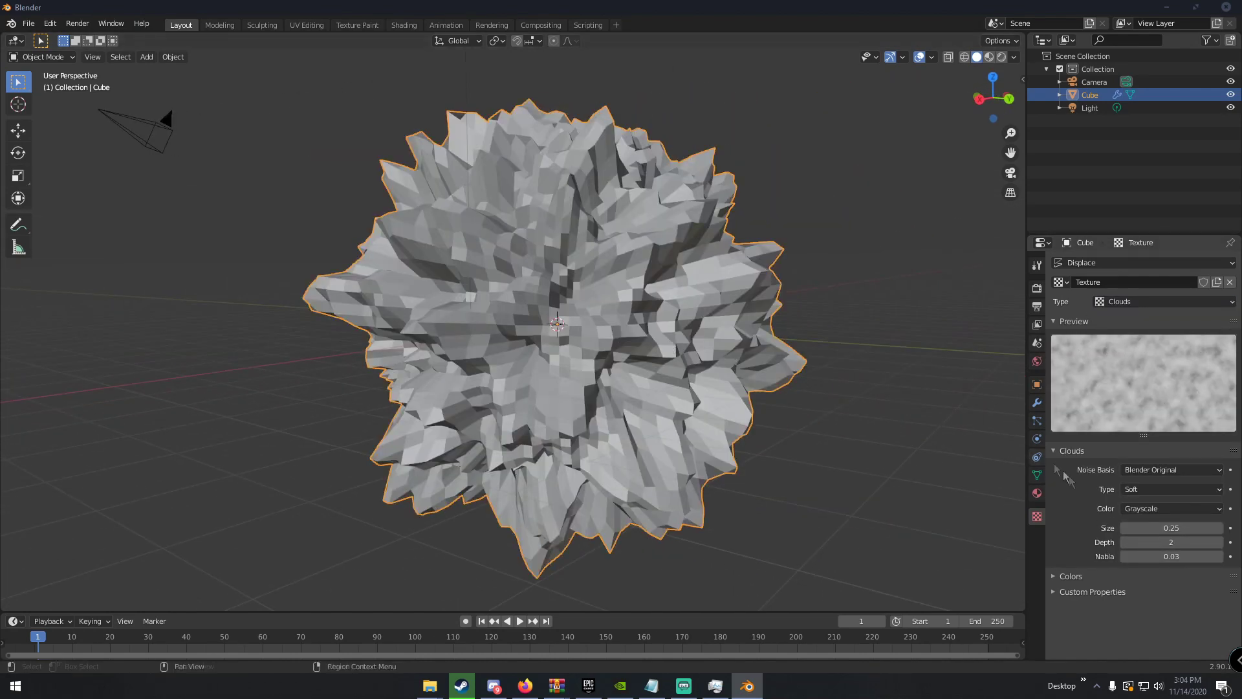
Set the Displace modifier's strength to 0.4 after trying 0.2.
click(1037, 403)
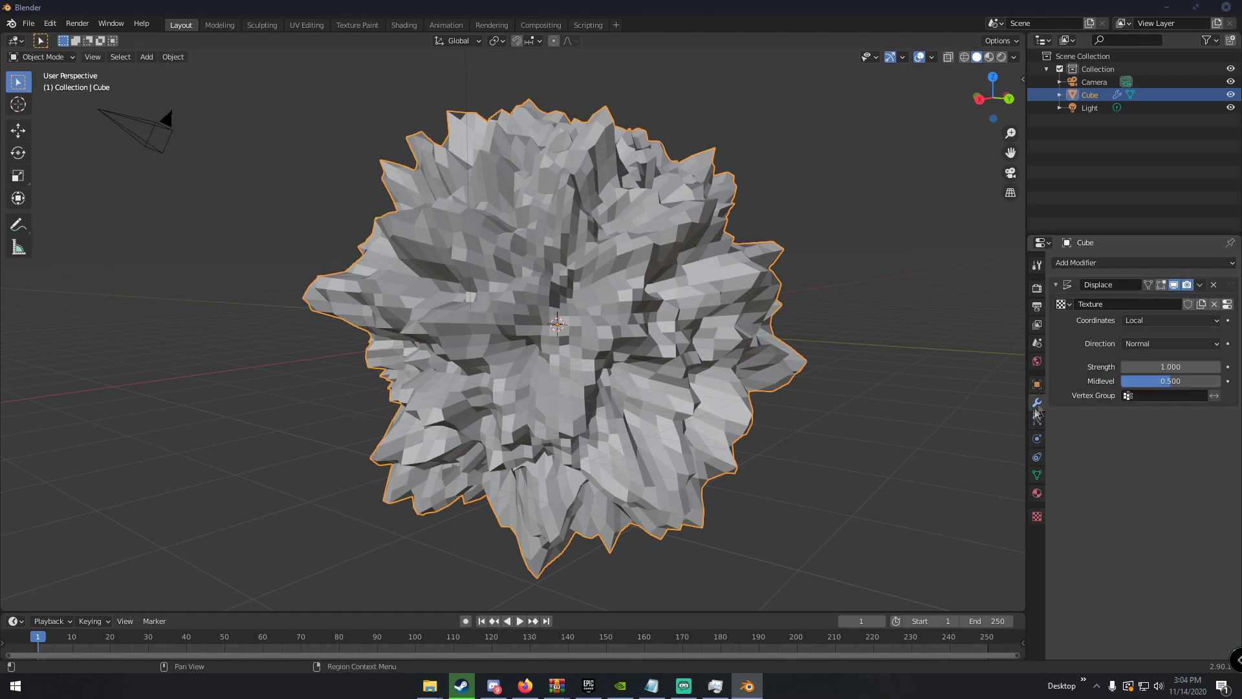
click(1155, 368)
text(.2)
key(Return)
click(1145, 363)
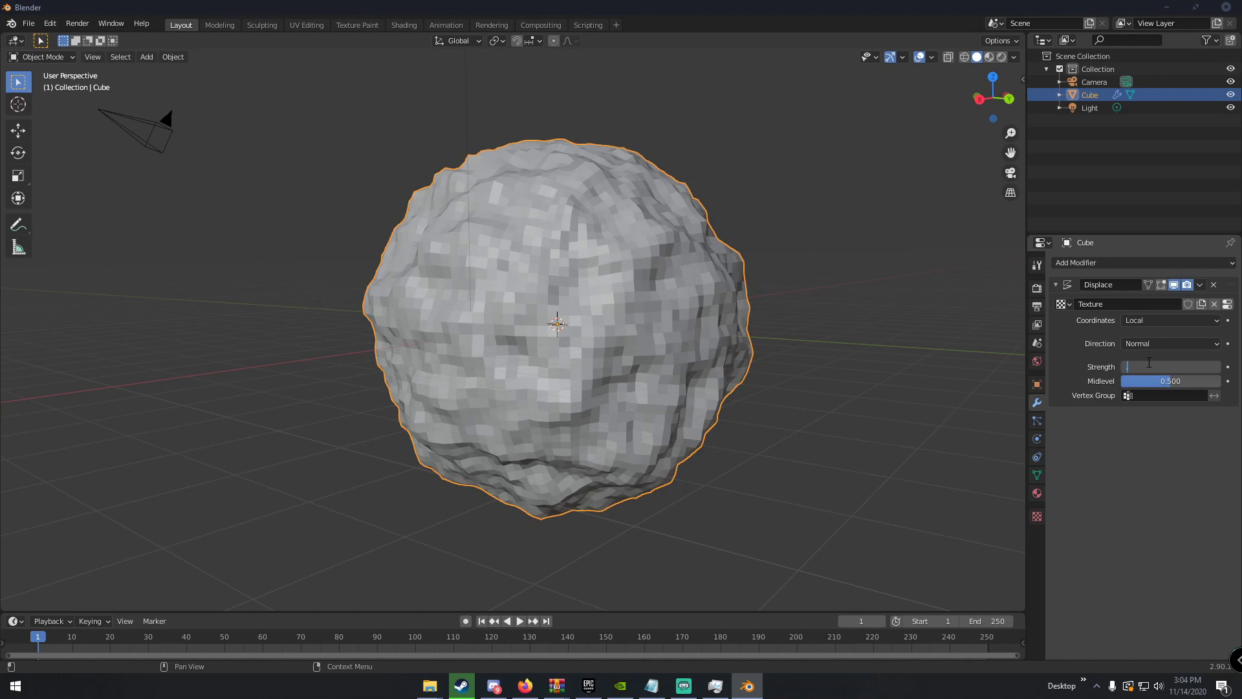
text(.4)
key(Return)
middle_drag(724, 284, 845, 341)
click(1175, 364)
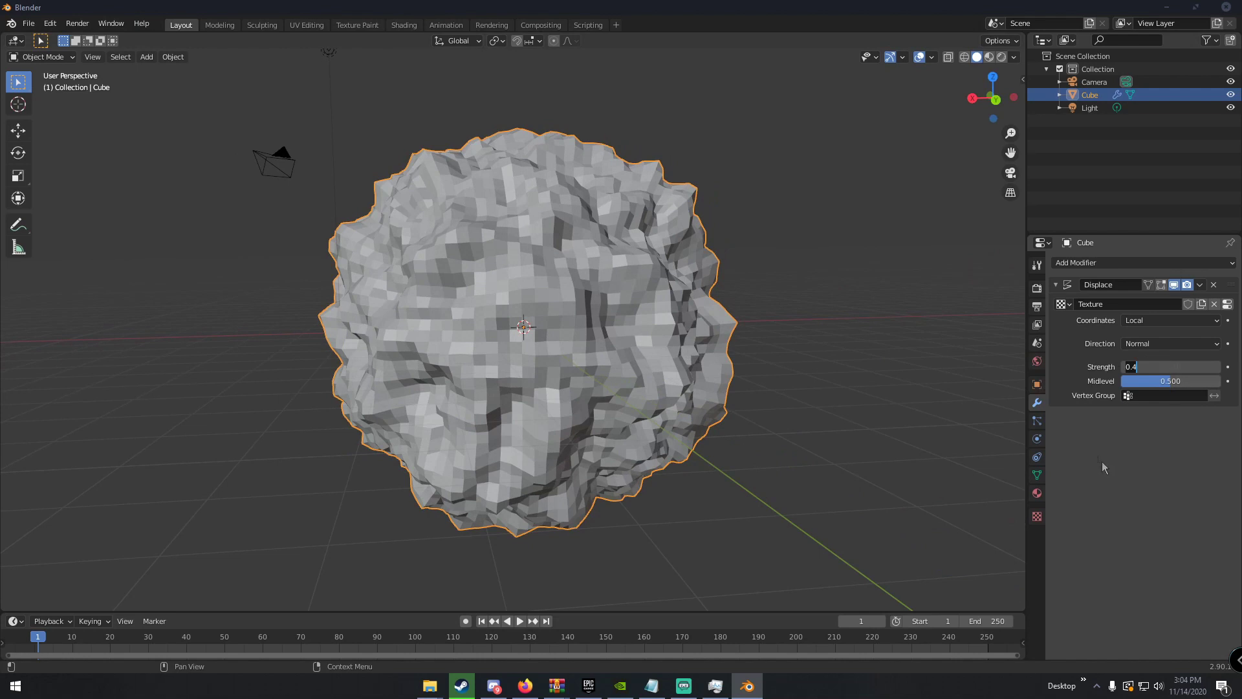
Try the Hard noise type on the Clouds texture and switch it back to Soft.
click(1038, 494)
click(1037, 516)
click(1156, 491)
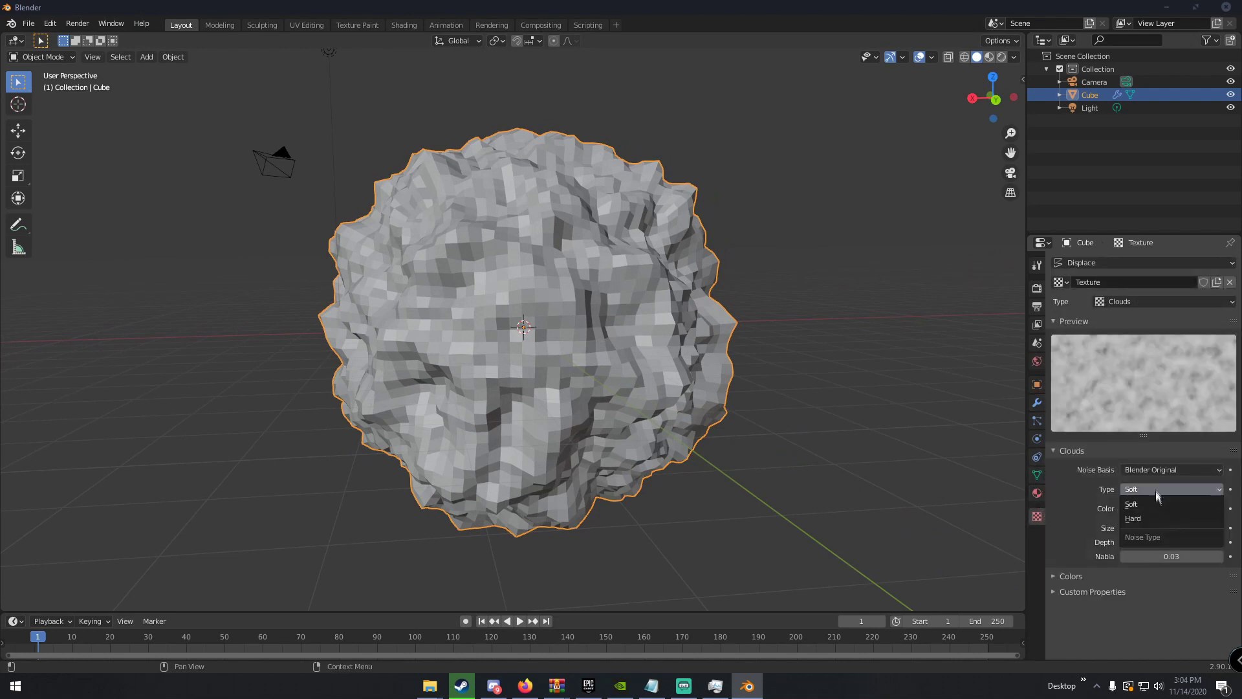
click(1158, 518)
click(1156, 489)
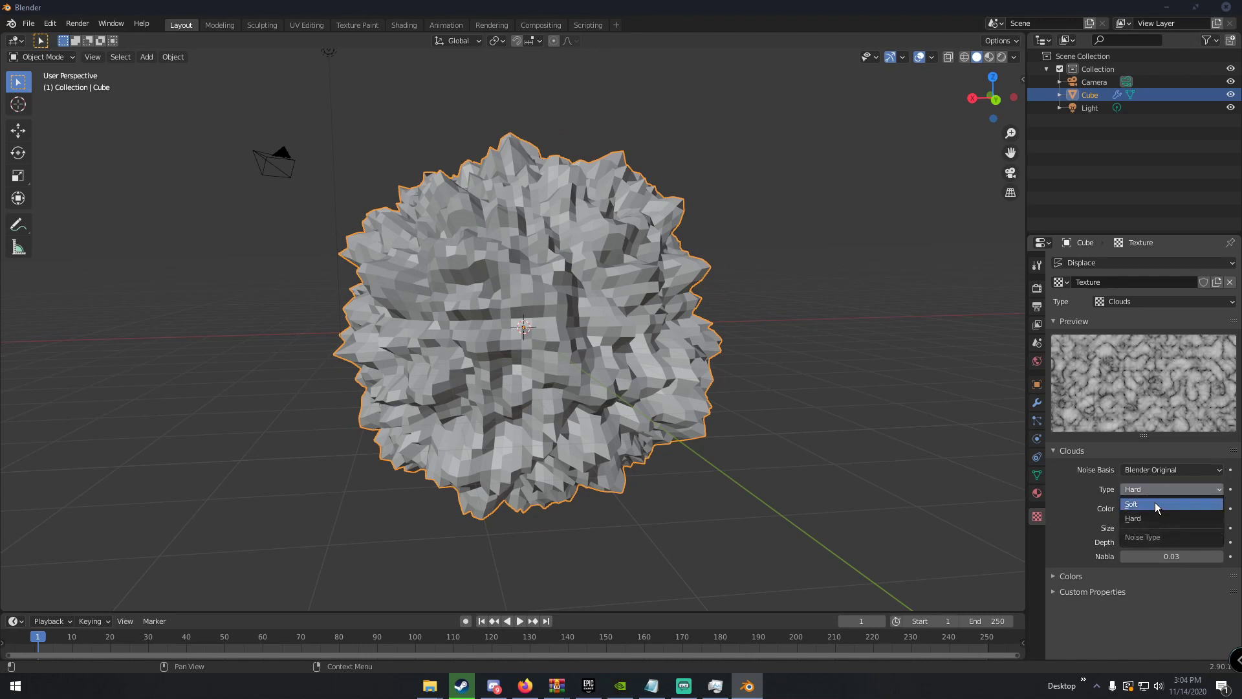
click(1157, 504)
Try the Voronoi F4 and Original Perlin noise bases on the Clouds texture.
click(1158, 470)
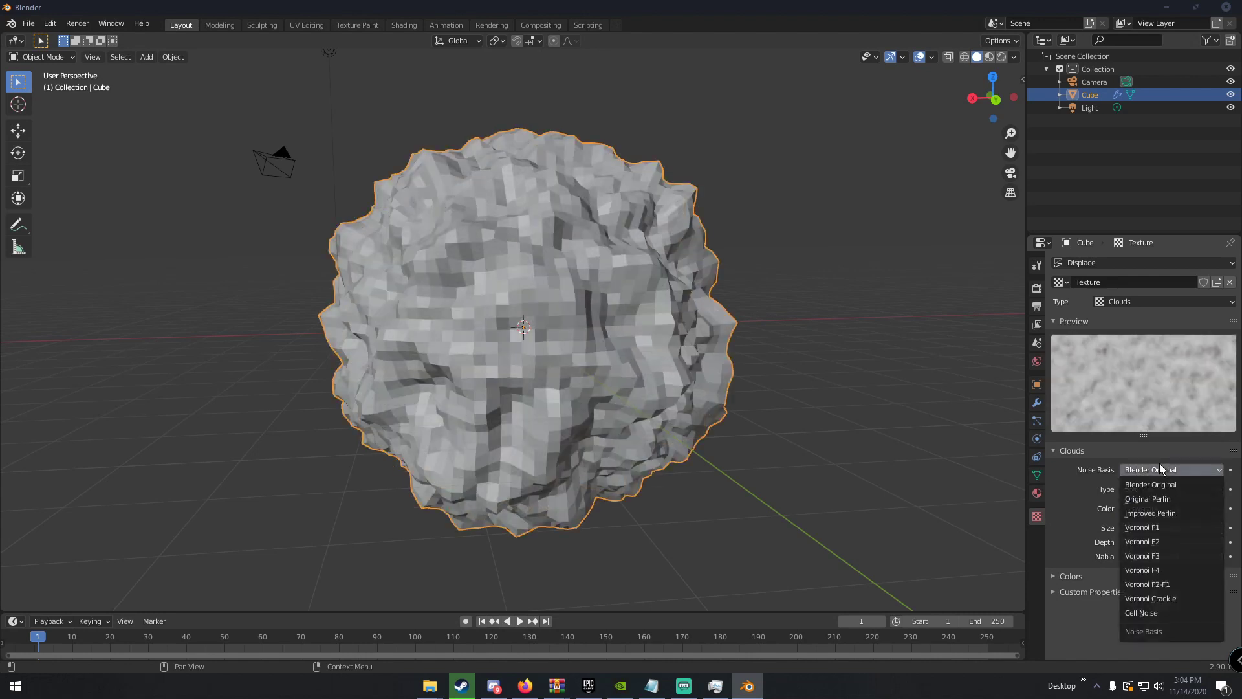
click(1158, 569)
click(1166, 469)
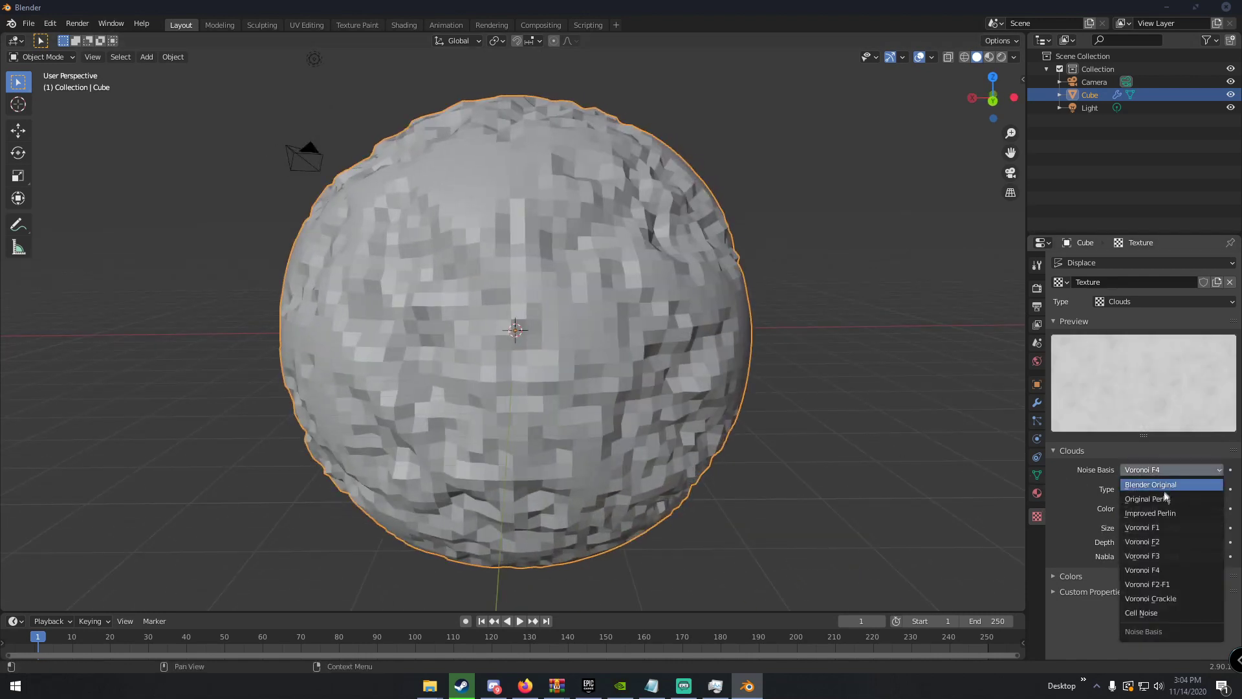
click(1167, 498)
middle_drag(860, 405, 699, 417)
click(1161, 469)
click(1170, 499)
Set the Clouds texture's noise basis to Improved Perlin.
click(1164, 469)
click(1157, 513)
middle_drag(835, 407, 754, 401)
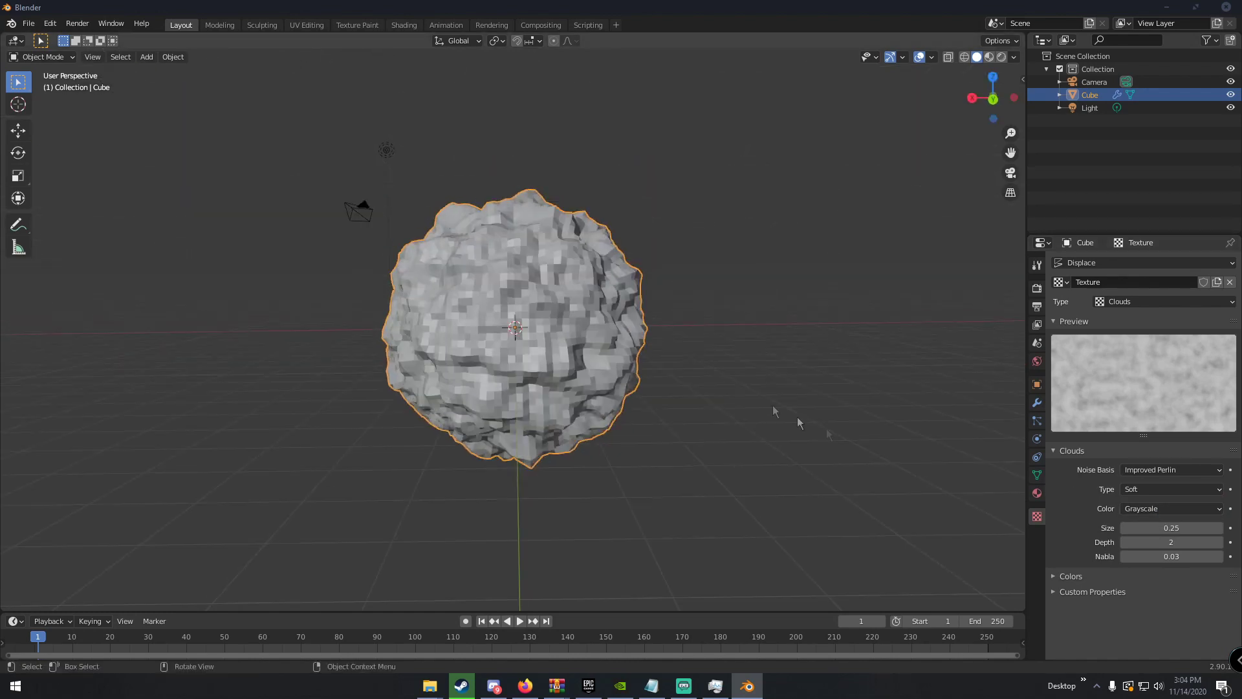
Set the Clouds texture's size to 0.43, depth to 4 and colour contrast to 1.66.
mouse_move(1171, 528)
mouse_down()
mouse_move(1221, 527)
mouse_move(1172, 544)
mouse_up()
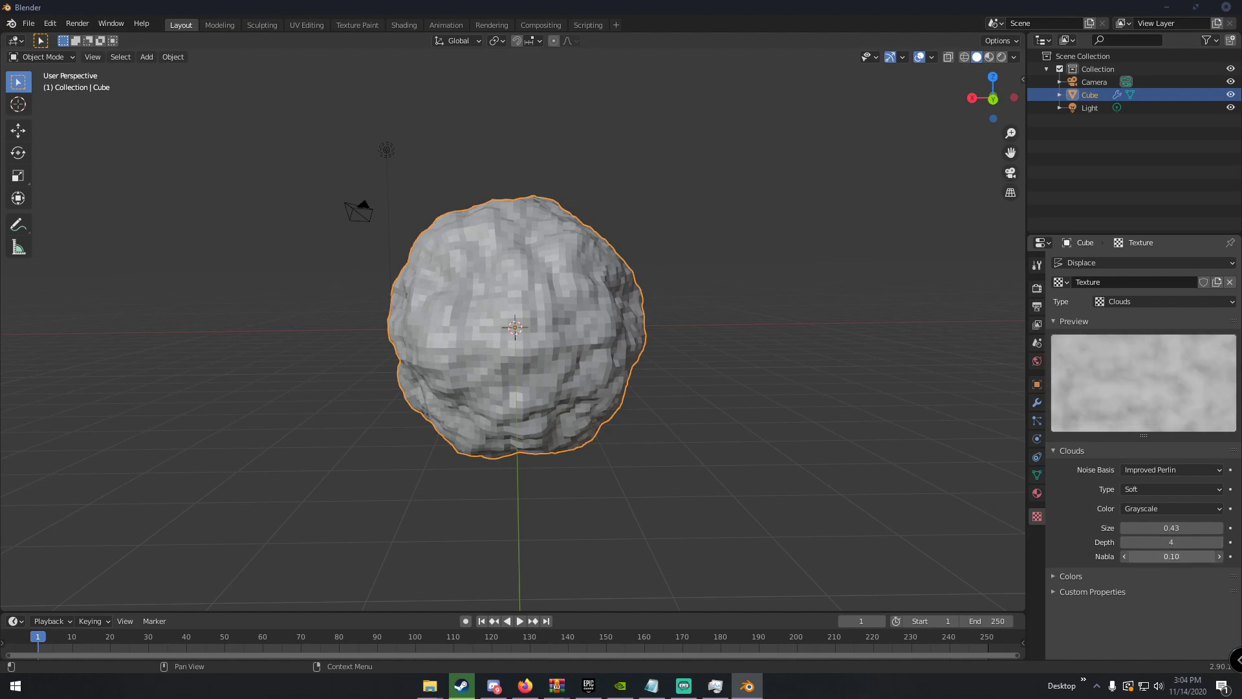
click(1077, 576)
scroll(1145, 631, down, 2)
drag(1148, 602, 1184, 602)
Inspect the displaced surface of the object from several angles and distances.
middle_drag(673, 446, 538, 391)
scroll(537, 391, up, 3)
scroll(646, 390, down, 3)
middle_drag(647, 390, 619, 405)
scroll(611, 382, up, 5)
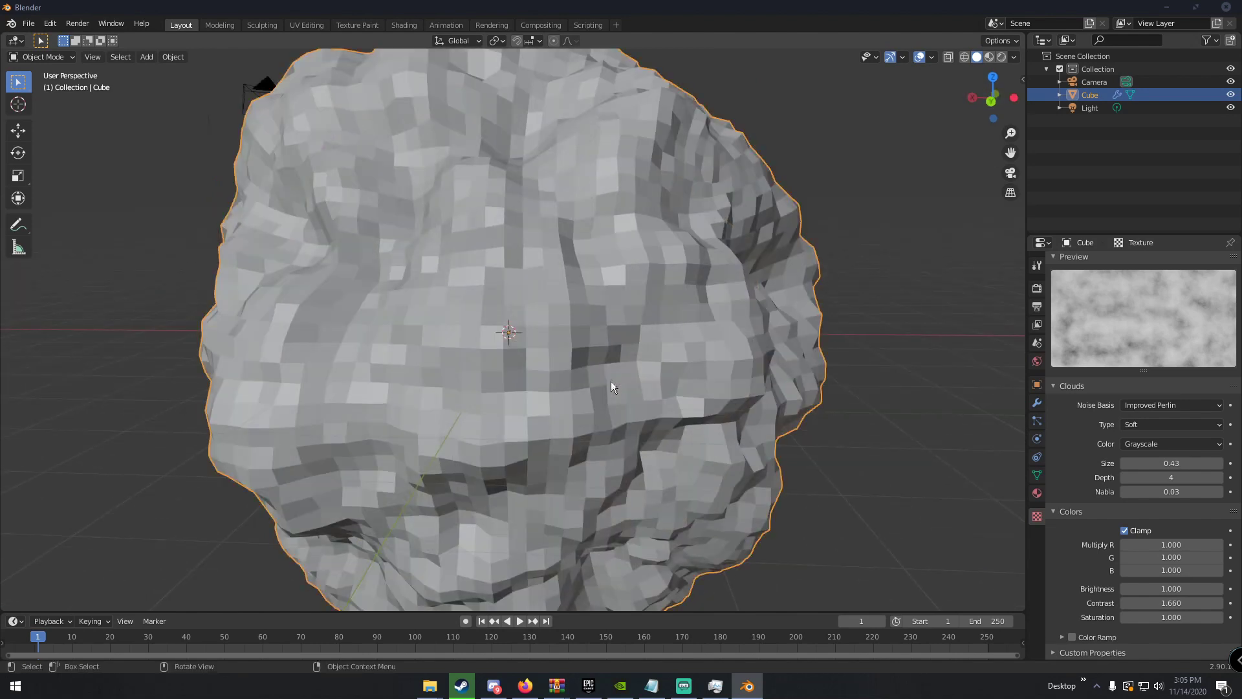
scroll(610, 381, down, 6)
middle_drag(525, 331, 550, 337)
scroll(550, 337, up, 5)
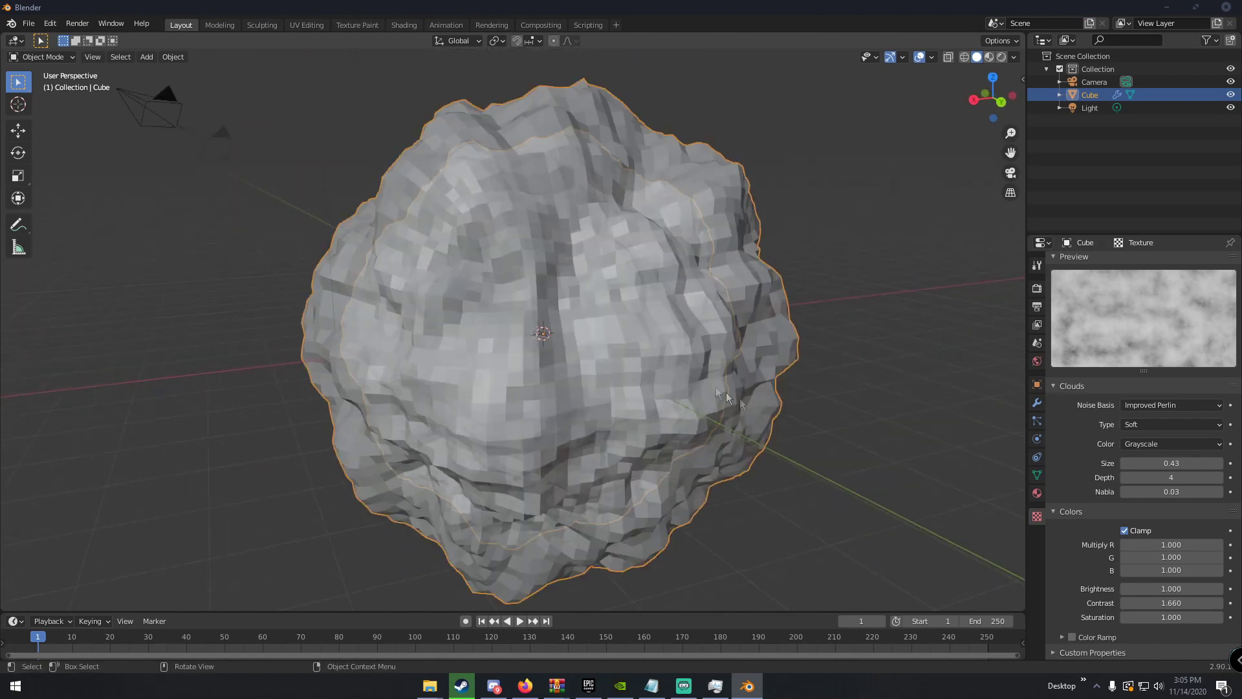
Collapse the Displace modifier's settings and add a Subdivision Surface modifier below it to smooth the displaced mesh.
click(1037, 402)
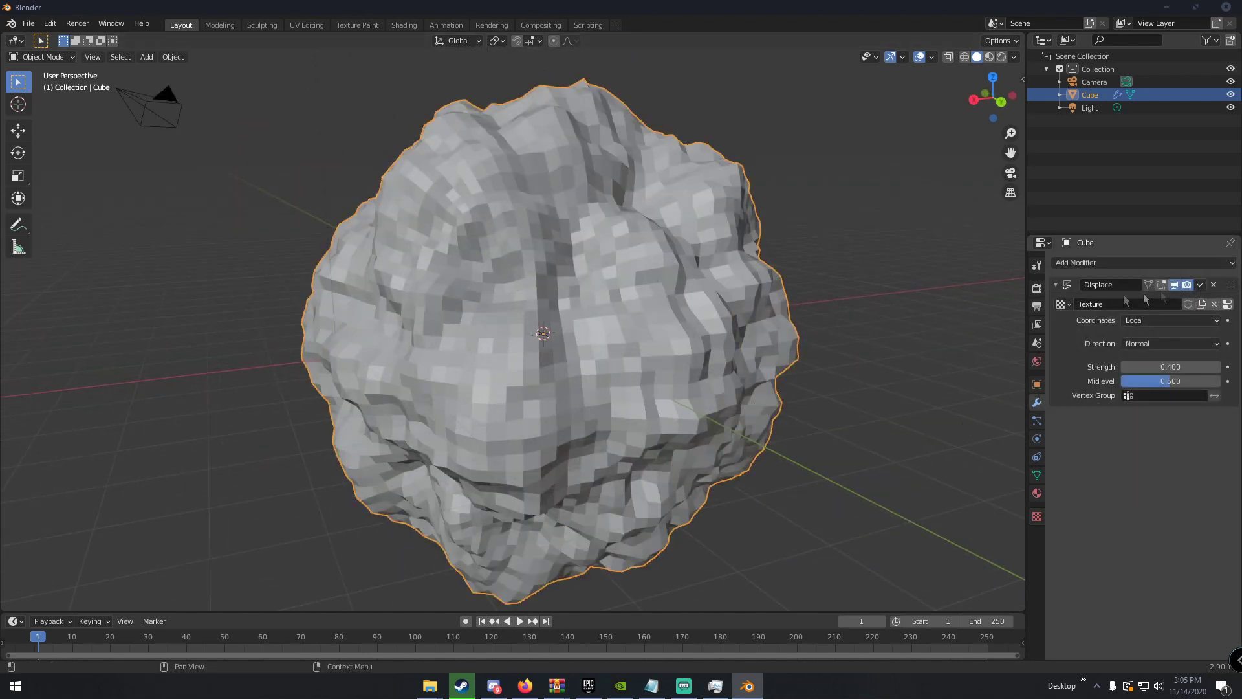
click(1053, 287)
click(1101, 264)
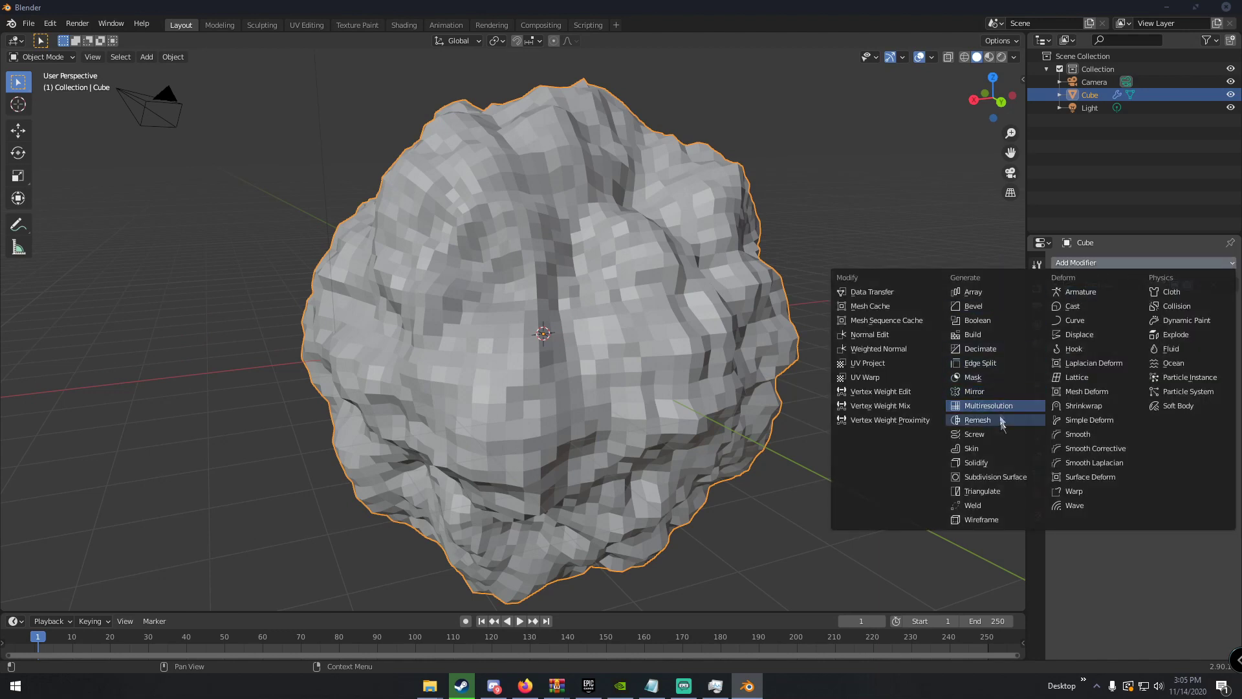
click(999, 480)
middle_drag(918, 429, 867, 410)
scroll(868, 410, down, 3)
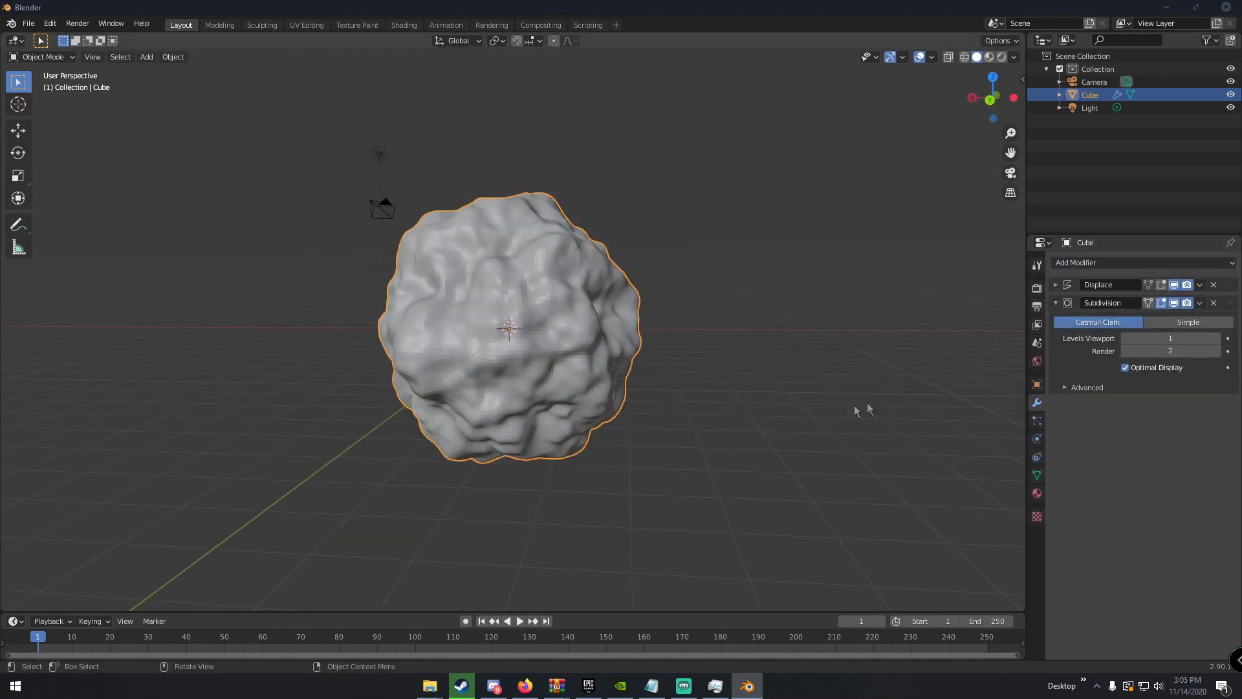
Set the Subdivision modifier's viewport levels to 2 and apply the modifier to the cube.
click(1217, 338)
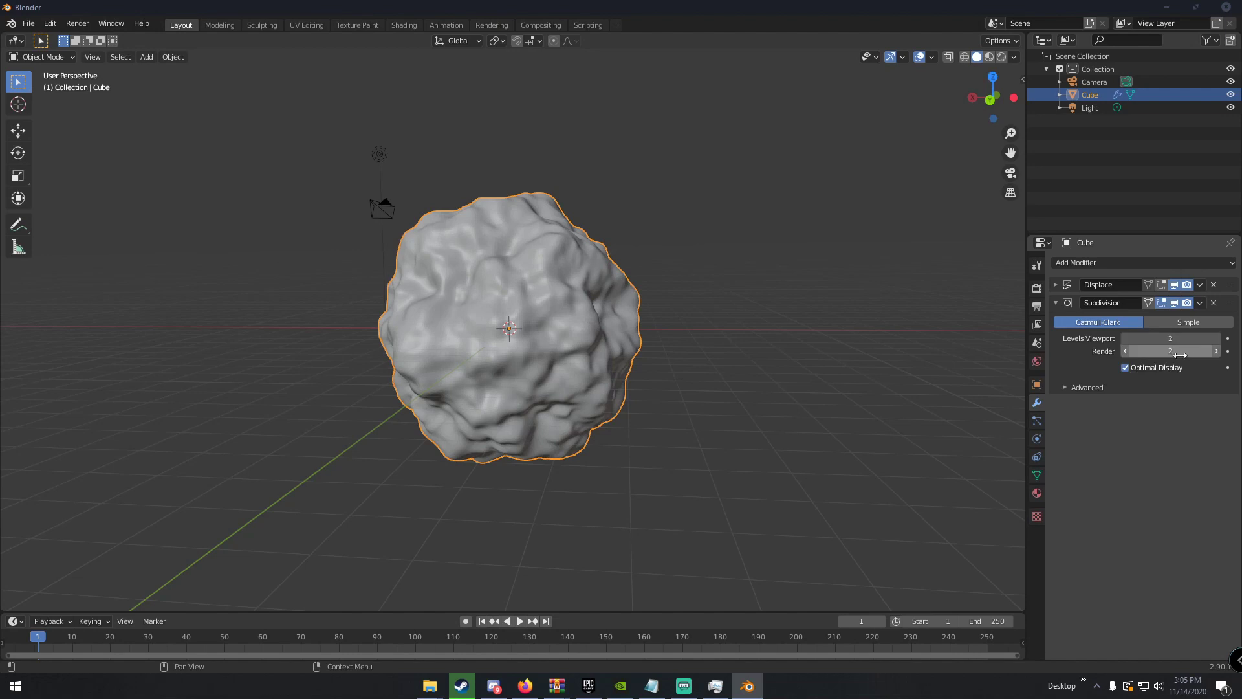
click(1199, 303)
click(1164, 320)
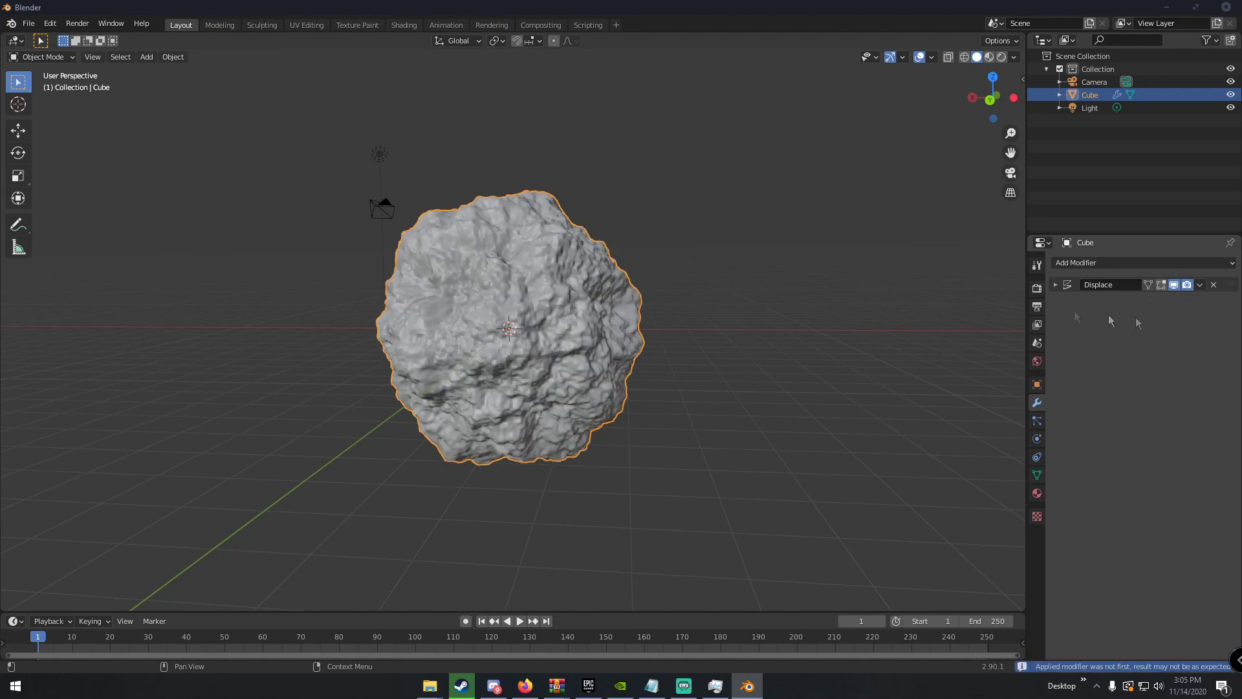
Examine the displaced rock surface from several angles and distances, including its mesh density in Edit Mode.
middle_drag(564, 278, 625, 331)
scroll(697, 337, up, 4)
right_click(548, 297)
click(548, 297)
scroll(585, 293, down, 4)
scroll(587, 293, up, 4)
mouse_move(588, 293)
middle_down()
mouse_move(626, 278)
mouse_move(577, 273)
middle_up()
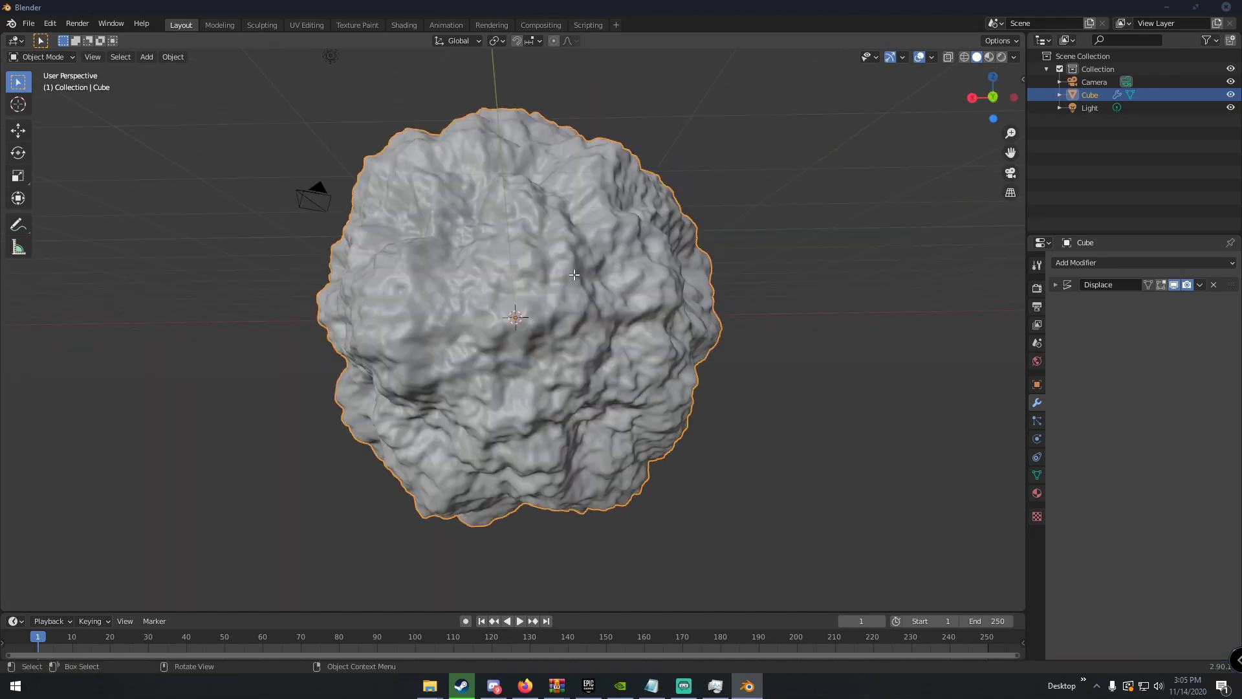
key(Tab)
scroll(573, 279, up, 8)
scroll(574, 294, down, 6)
key(Tab)
scroll(562, 293, down, 3)
key(Tab)
key(Tab)
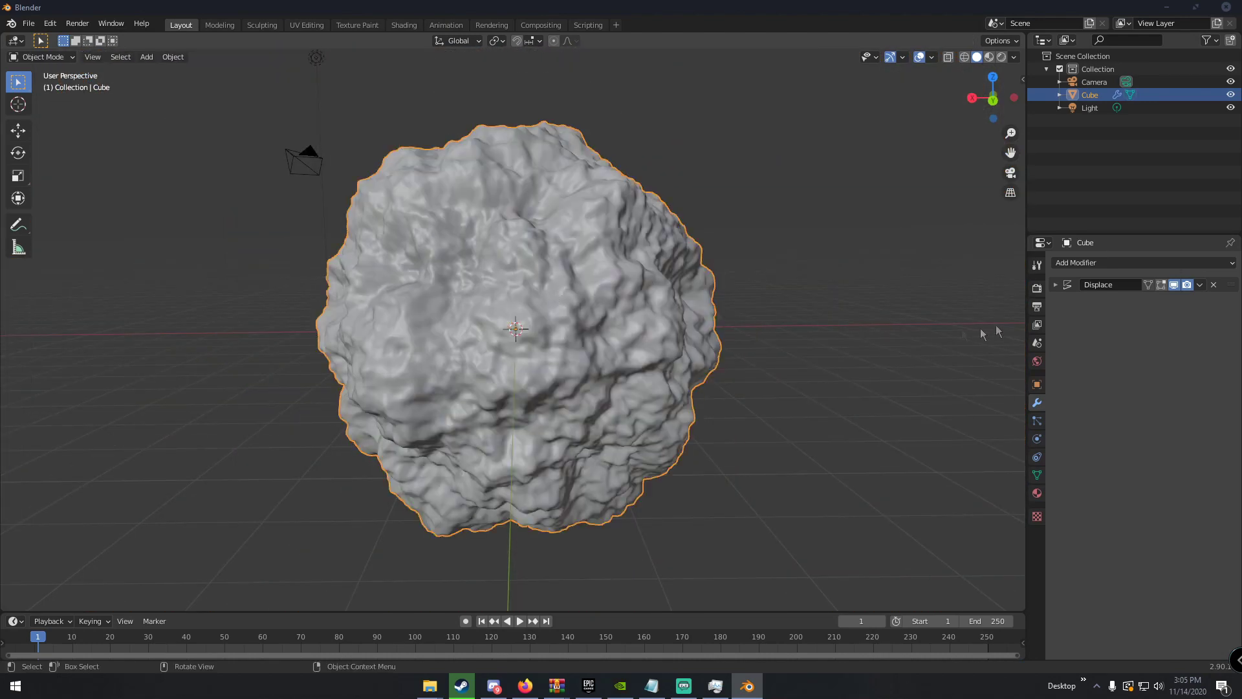
Add a Wireframe modifier to the cube below the Displace modifier.
click(1093, 262)
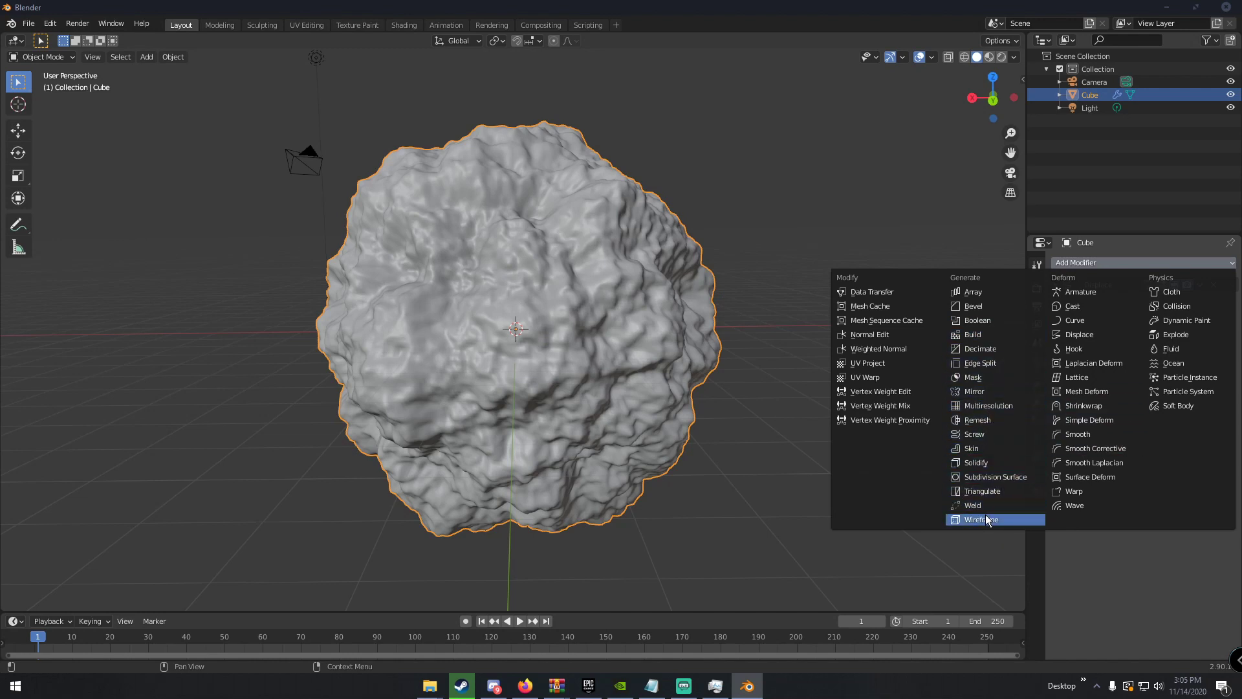
click(1009, 517)
scroll(714, 350, up, 8)
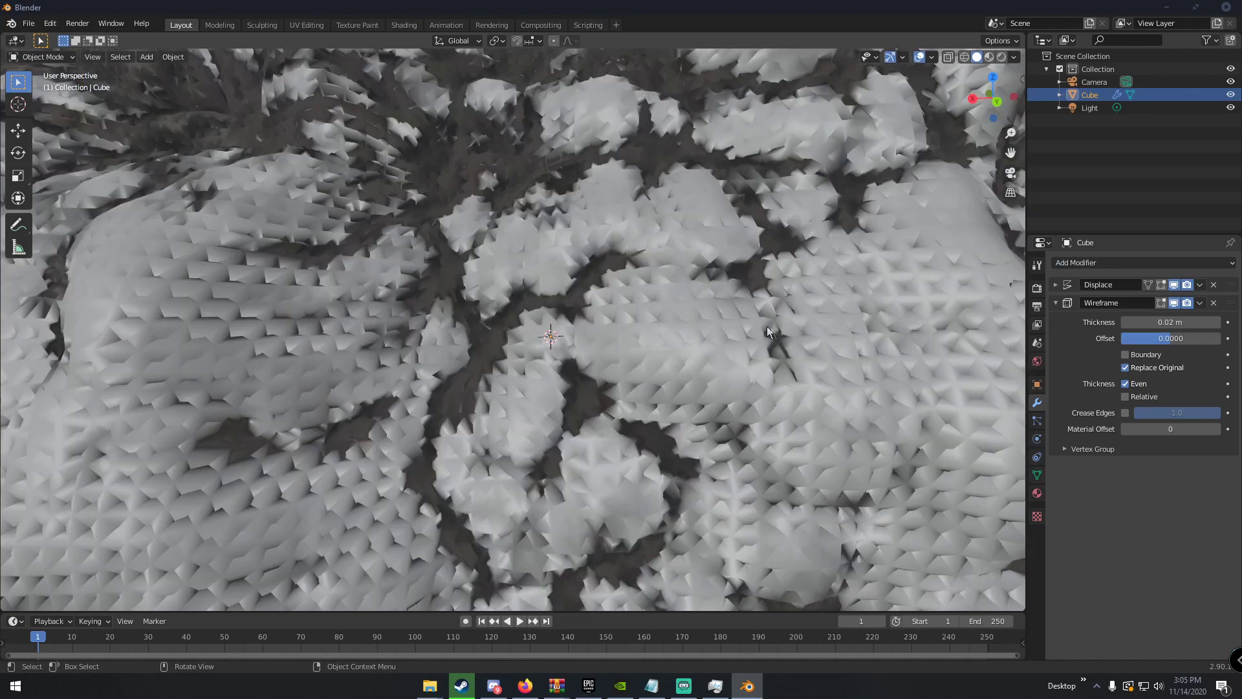
Try a Wireframe modifier thickness of 0.01 m and check the whole object.
click(1123, 321)
text(0.019 m)
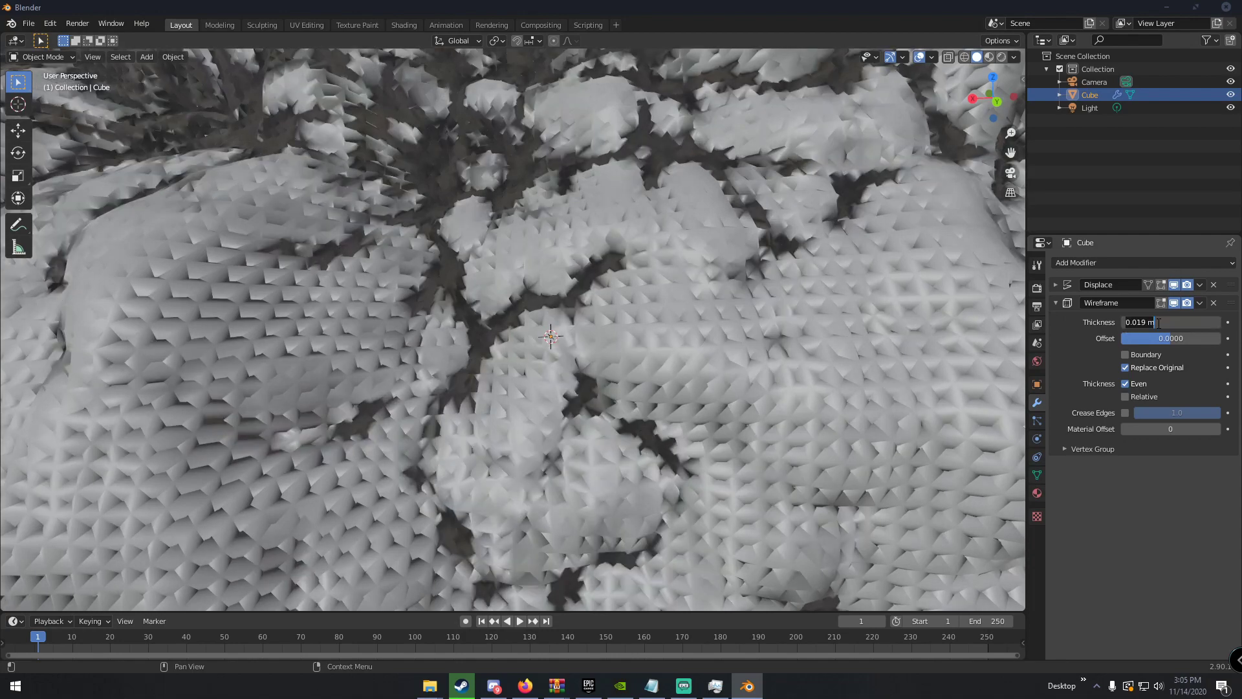
key(ctrl+a)
text(.01)
key(Return)
scroll(753, 315, down, 10)
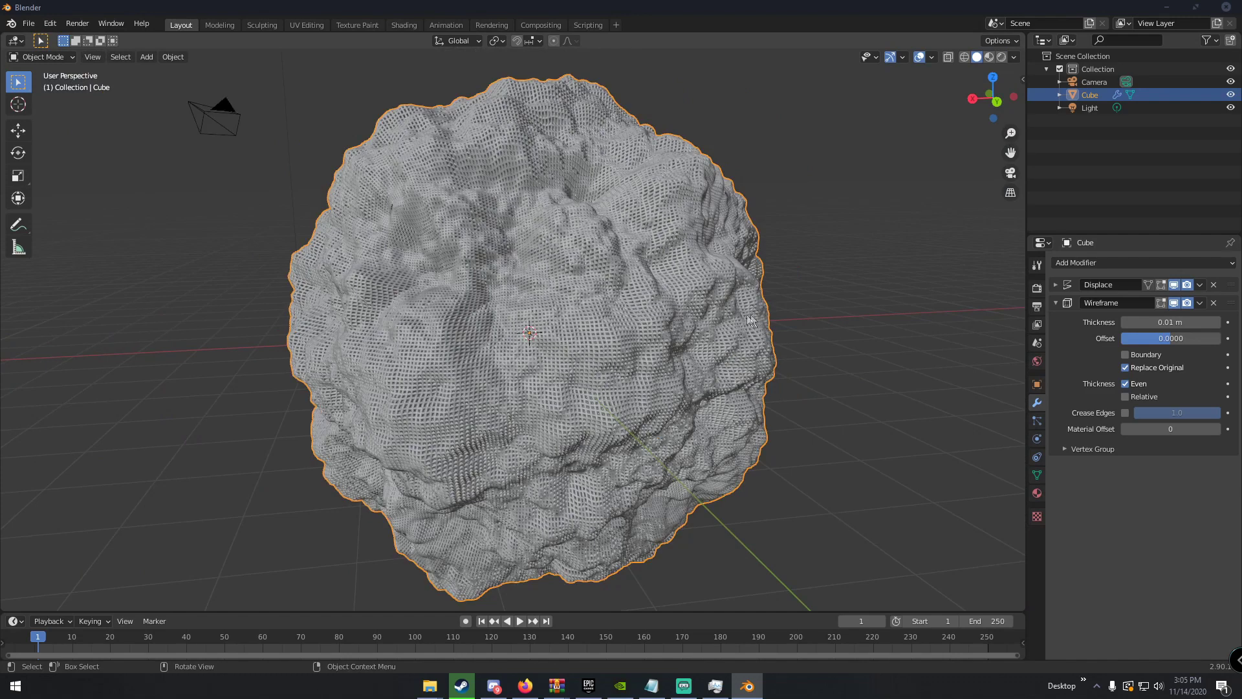
Try a Wireframe modifier thickness of 0.005 m and inspect the strands with the object deselected.
click(1161, 320)
key(BackSpace)
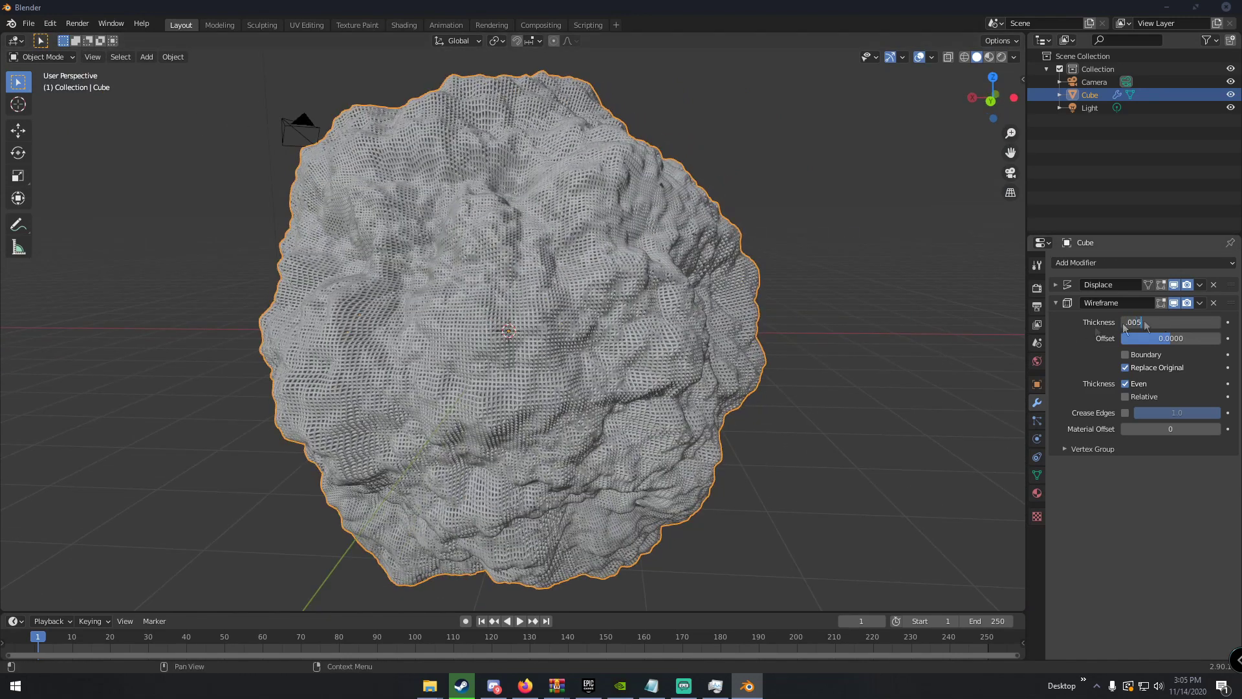
key(Return)
middle_drag(628, 278, 642, 268)
key(a)
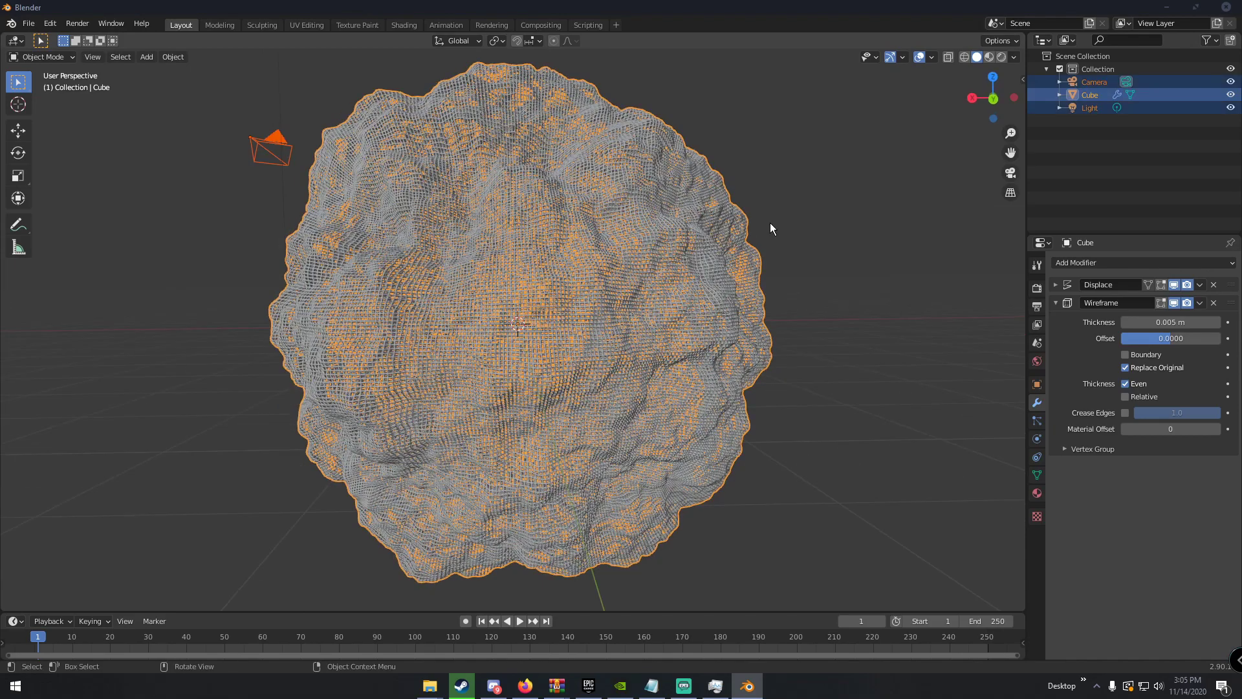
click(770, 222)
scroll(710, 244, down, 3)
scroll(709, 245, up, 8)
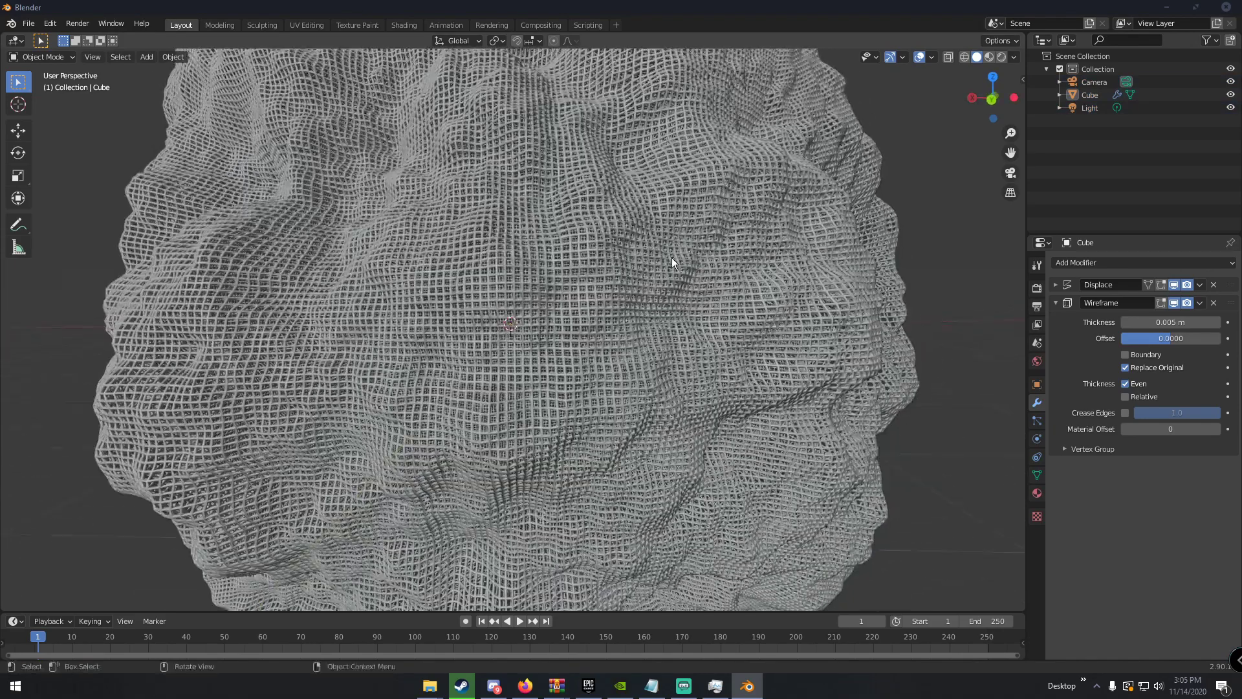
scroll(671, 257, up, 3)
Try a thinner Wireframe thickness of 0.003 m and check the mesh from a distance.
click(1196, 322)
key(BackSpace)
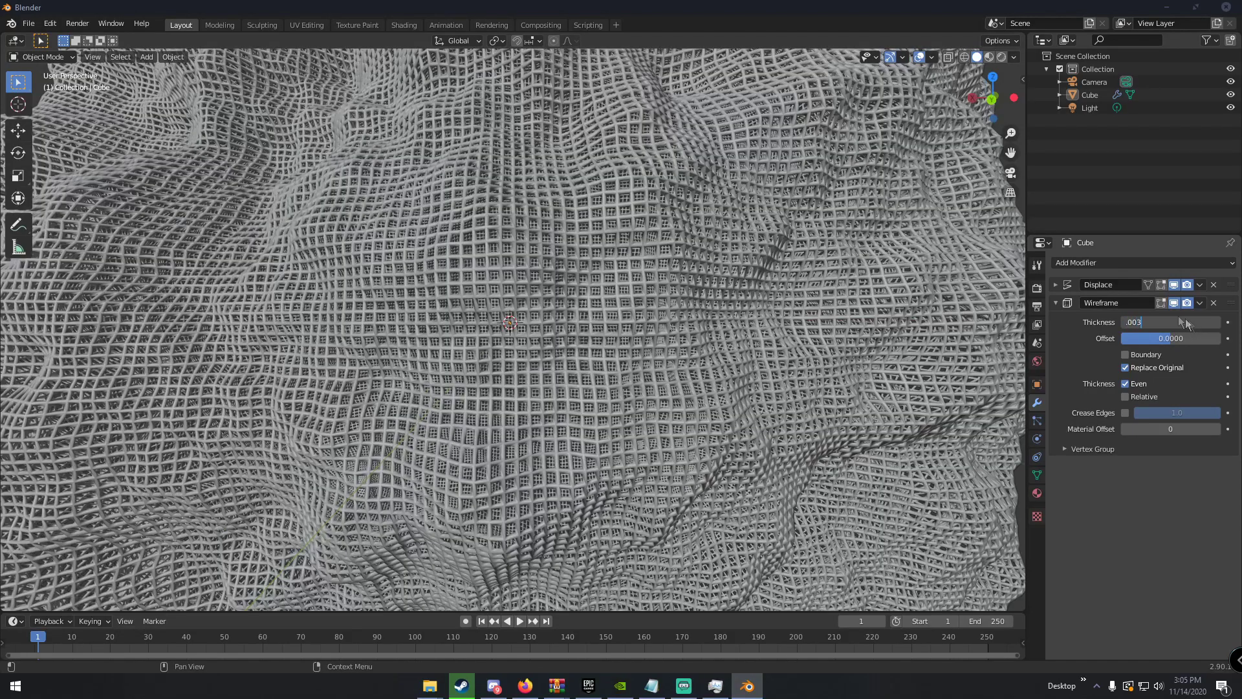
text(.003)
key(Return)
scroll(755, 264, down, 5)
middle_drag(744, 265, 724, 278)
Set the Wireframe modifier's thickness to 0.004 m and check the result up close and from afar.
click(1182, 321)
text(.0)
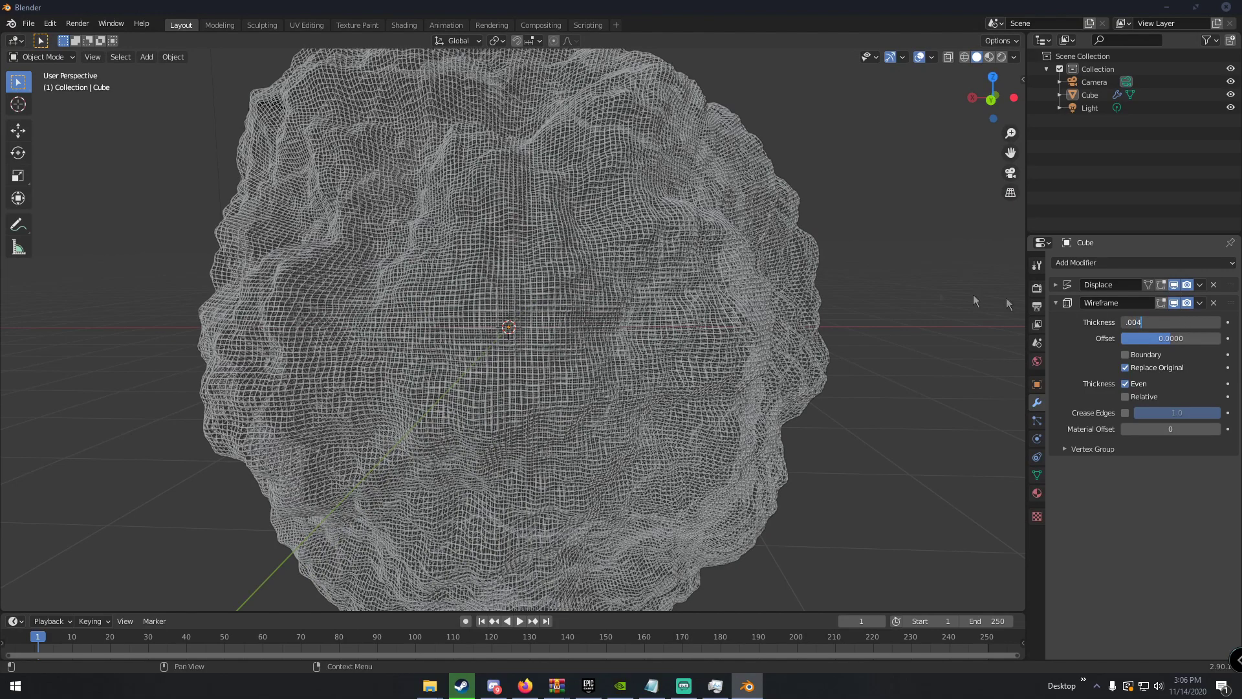
key(Return)
scroll(732, 274, down, 5)
middle_drag(748, 274, 695, 263)
scroll(666, 270, up, 5)
scroll(690, 268, down, 6)
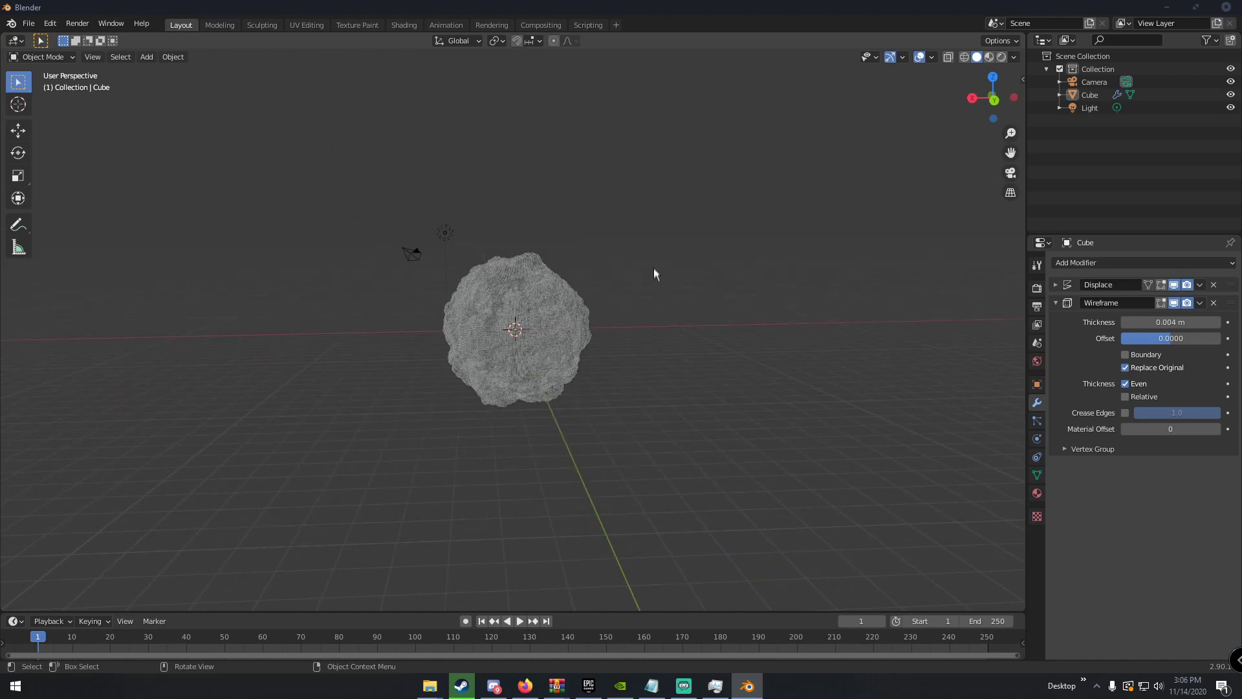
Add a UV sphere at the centre of the wireframe rock and scale it up slightly as an inner core.
scroll(543, 292, up, 4)
key(shift+a)
mouse_move(669, 259)
click(734, 295)
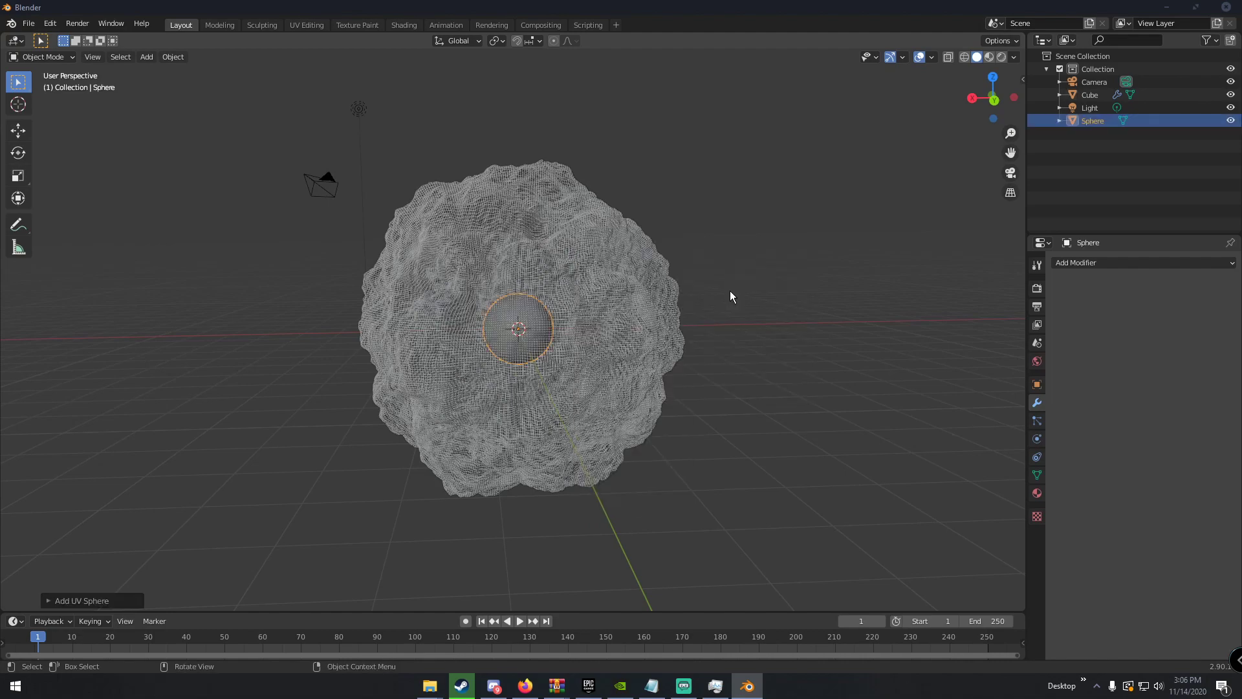
middle_drag(638, 335, 721, 333)
key(s)
click(802, 336)
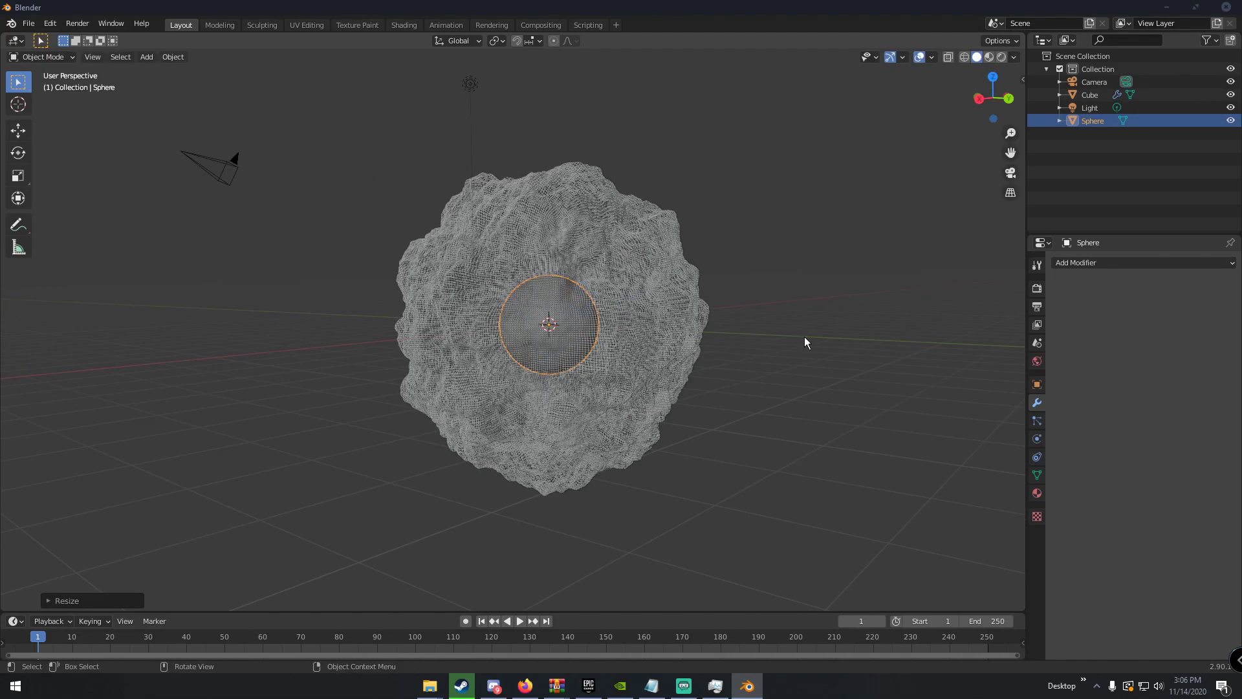
Give the inner sphere a new material with its surface shader set to Emission.
middle_drag(805, 337, 708, 333)
scroll(708, 335, up, 3)
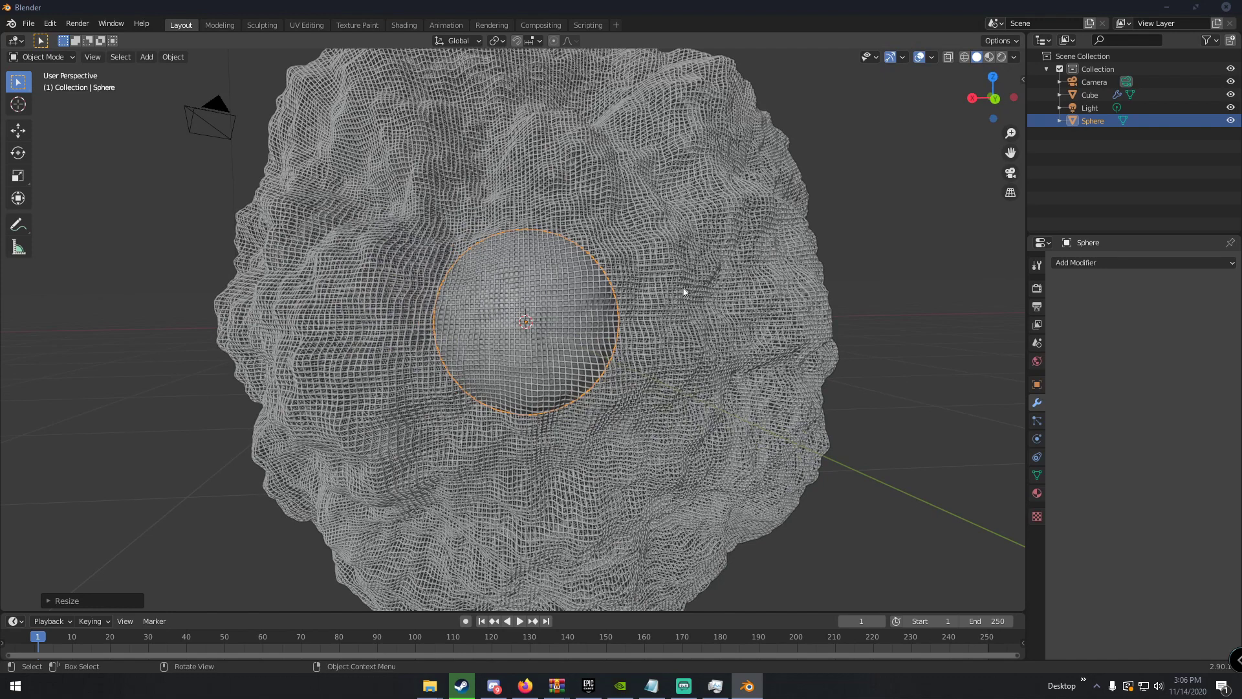
click(1036, 493)
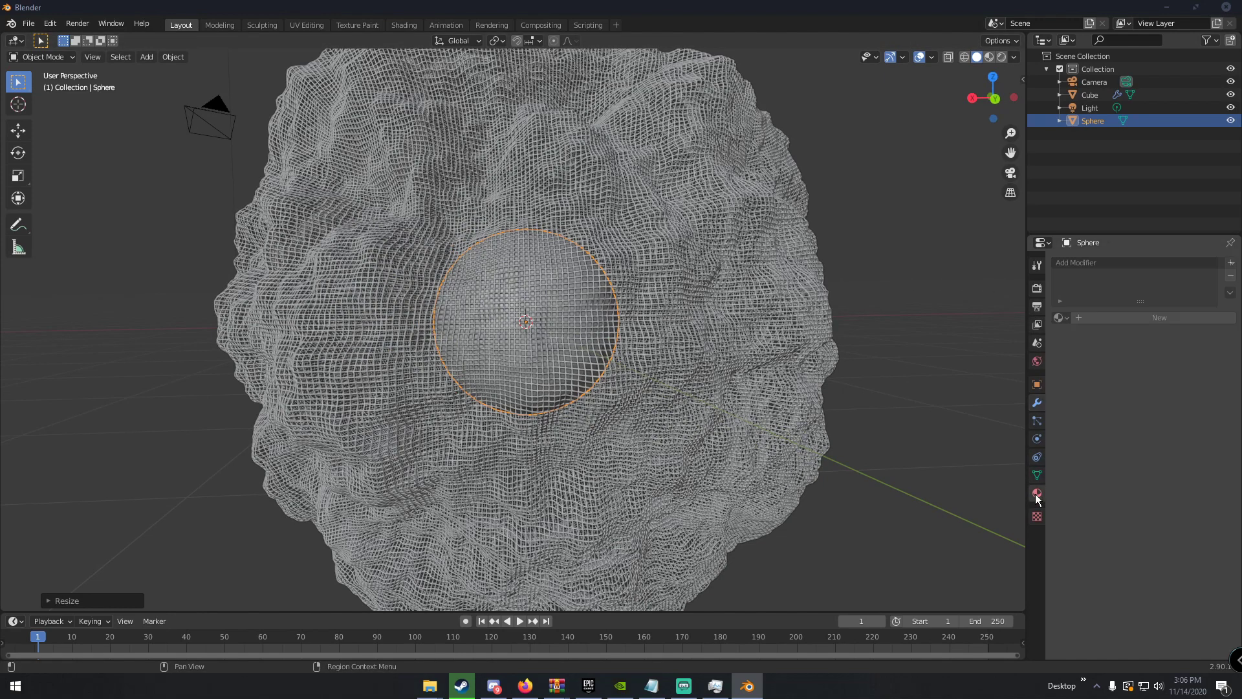
click(1098, 320)
click(1146, 396)
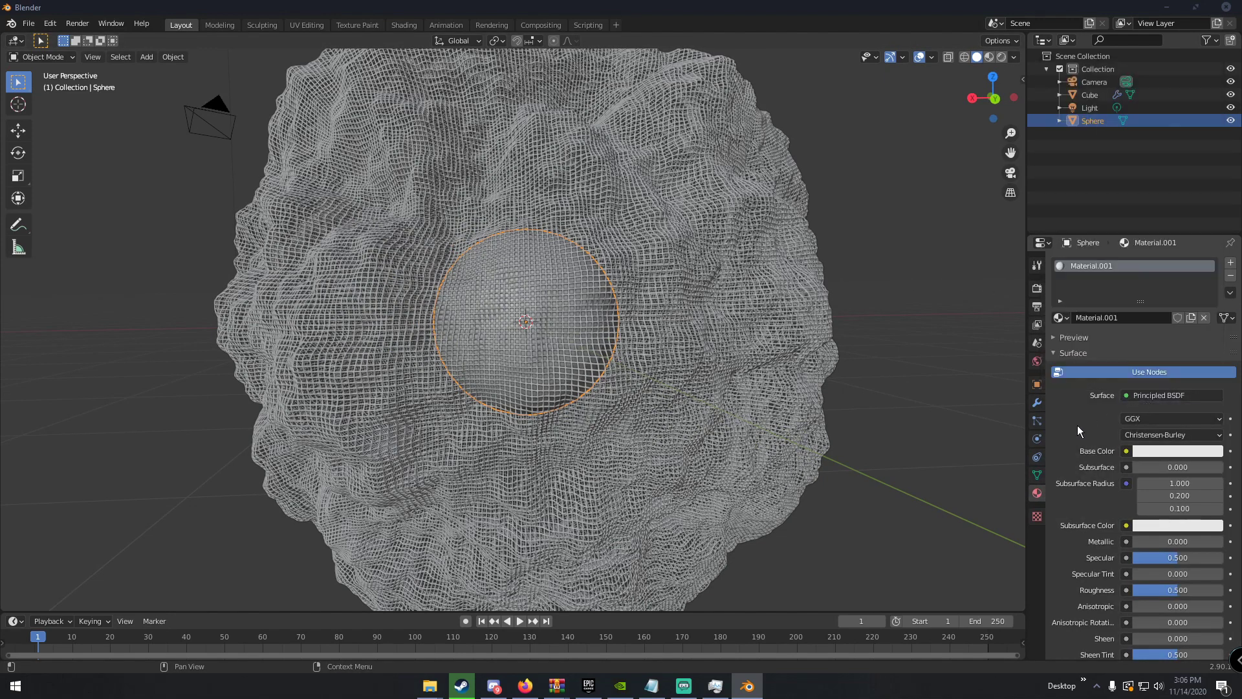
click(1137, 394)
click(1065, 139)
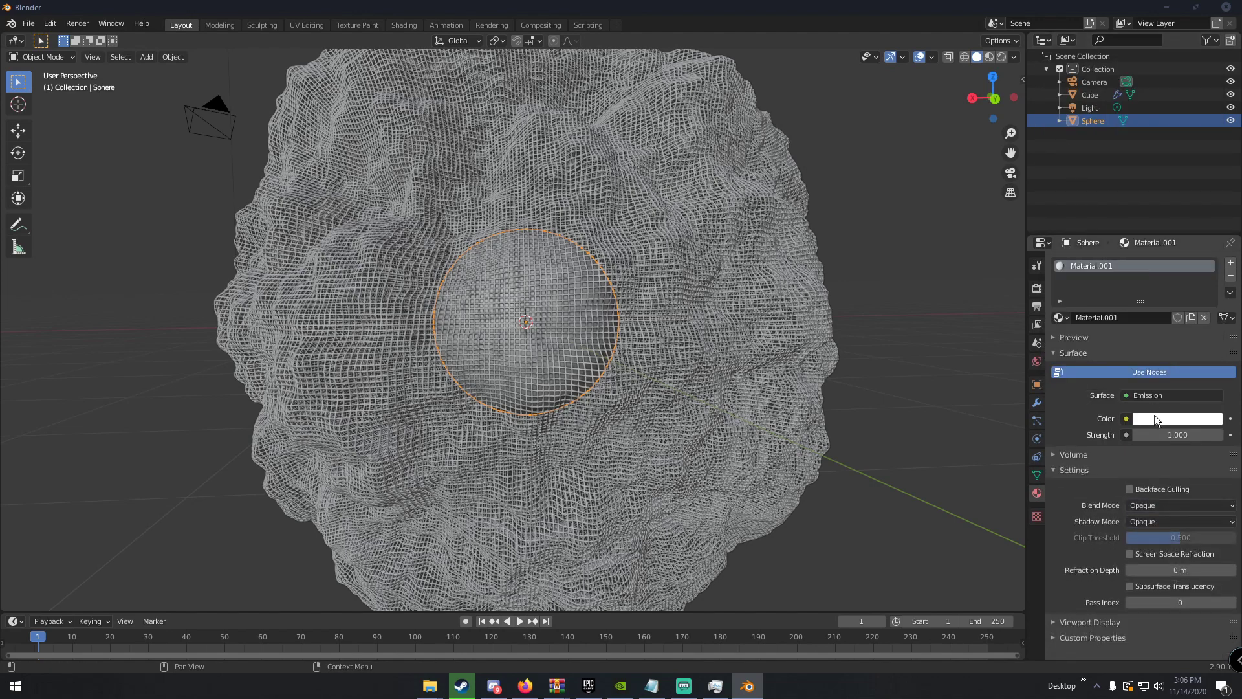
Set the sphere's emission colour to a light violet-blue.
click(1154, 417)
click(1162, 268)
drag(1163, 267, 1179, 269)
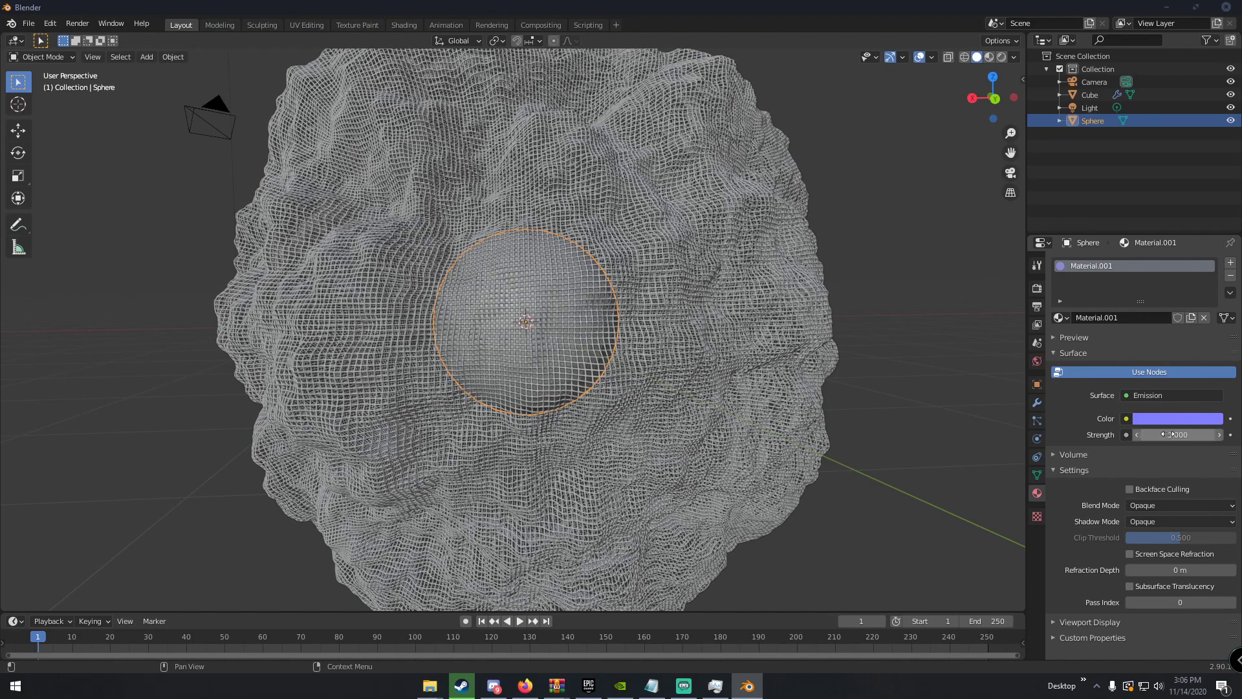
Give the wireframe cube a new material with a near-black base colour of value 0.087 and roughness of about 0.43.
click(632, 176)
scroll(582, 249, down, 5)
middle_drag(607, 262, 560, 275)
scroll(610, 283, up, 5)
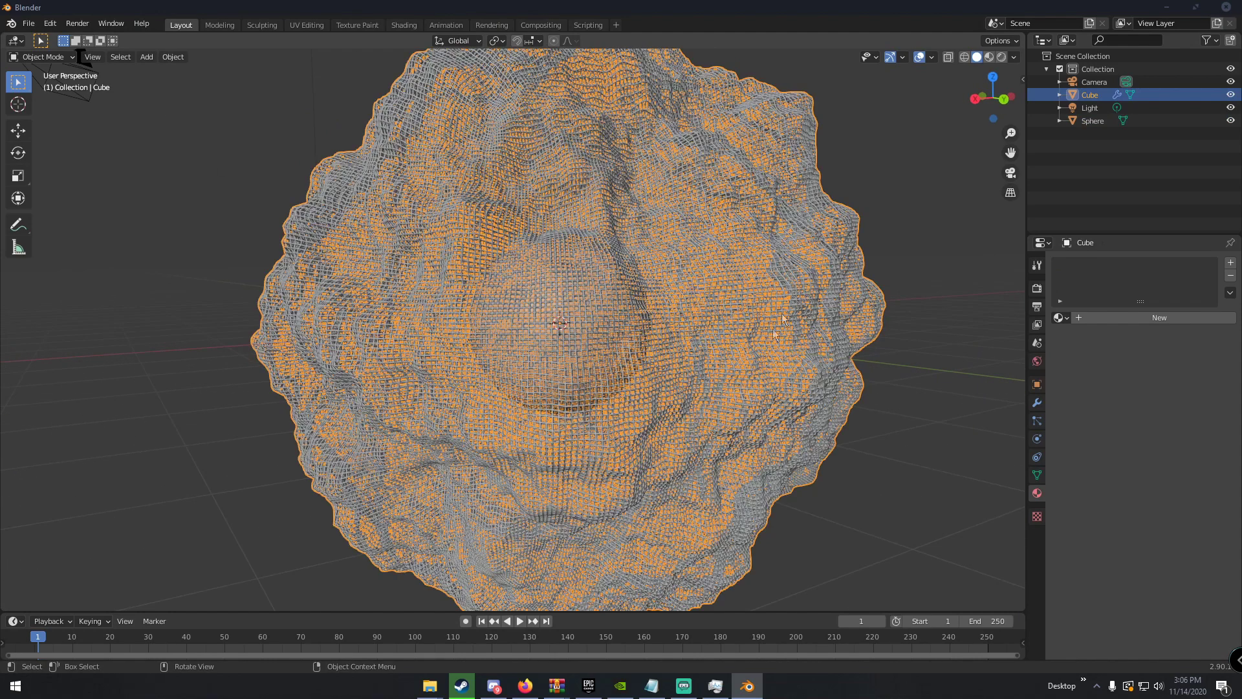
click(1105, 324)
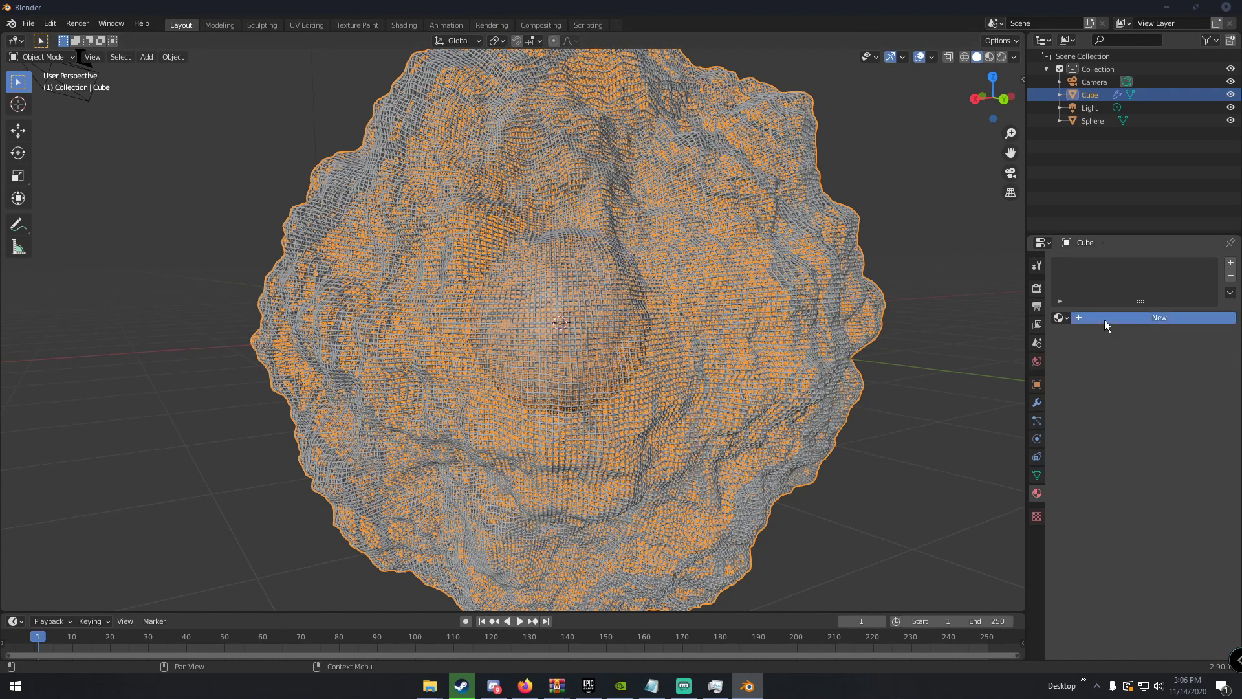
click(1172, 452)
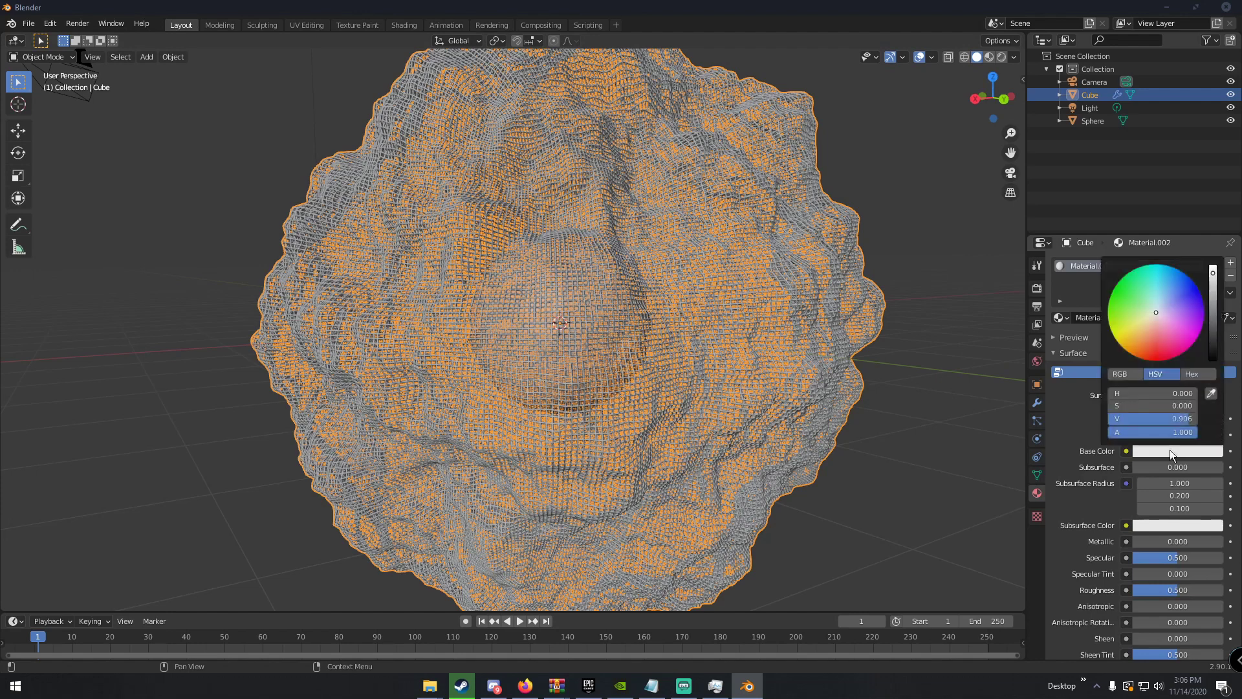
click(1214, 353)
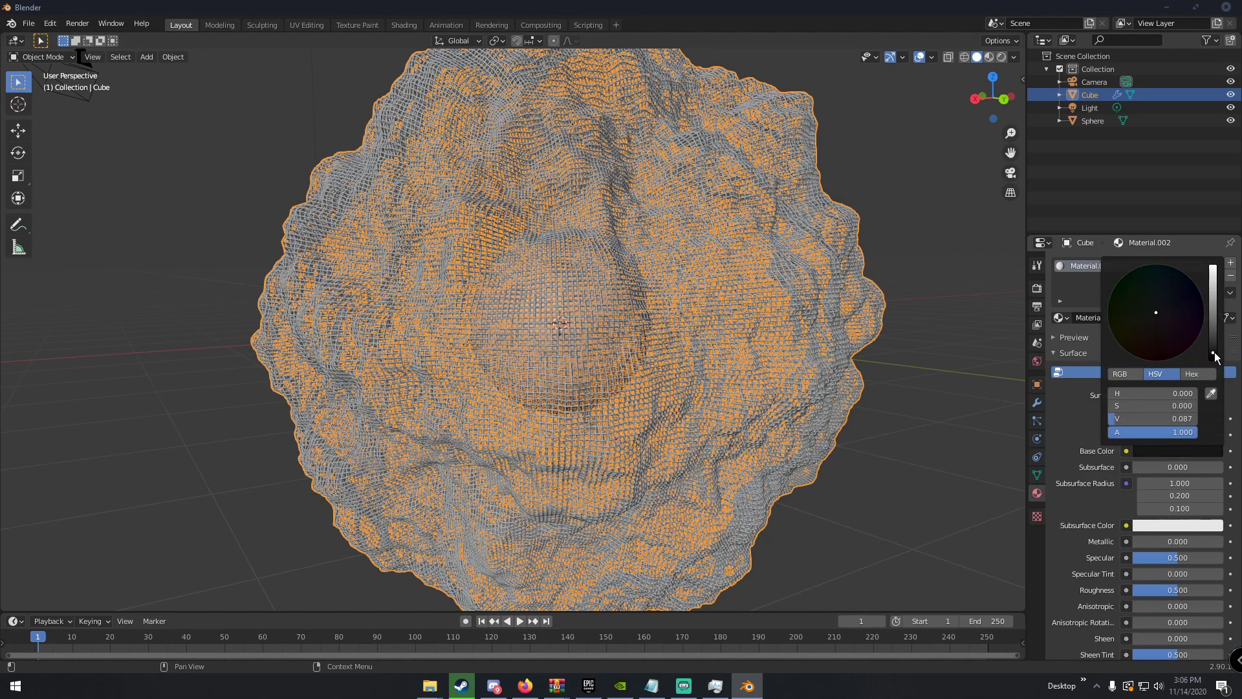
drag(1174, 590, 1166, 589)
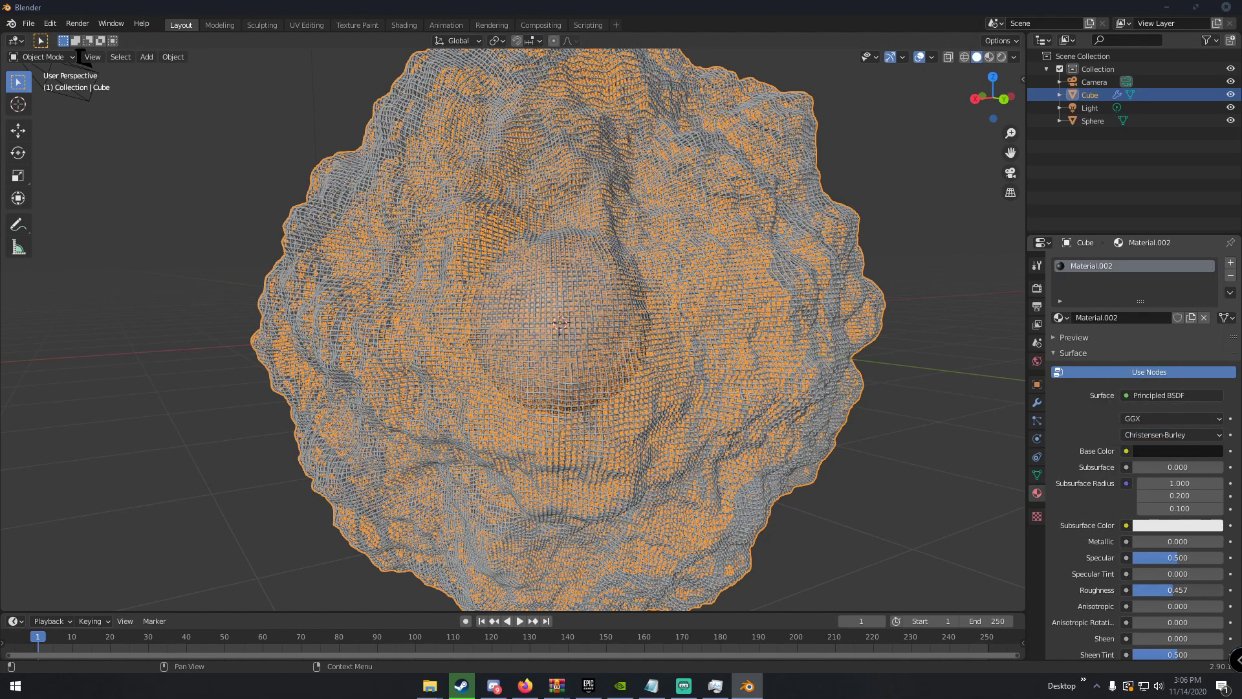
Move the point light outward past the camera, keeping it above and to one side of the rock.
scroll(712, 408, down, 5)
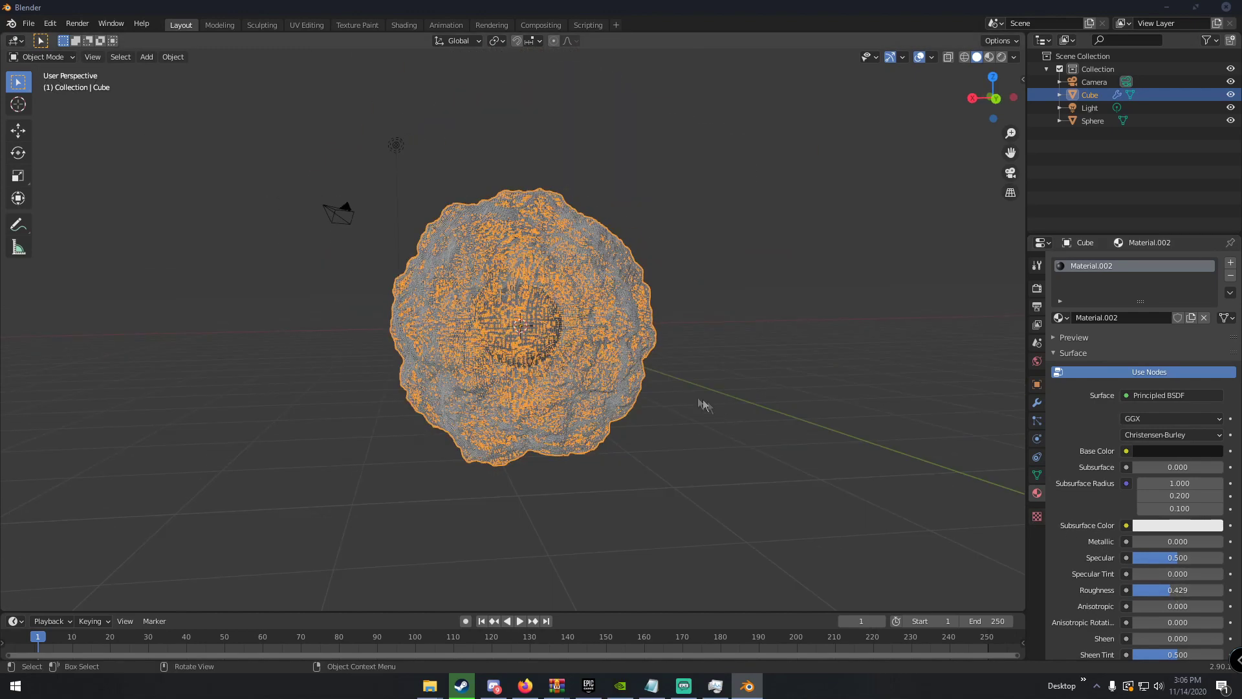
click(395, 145)
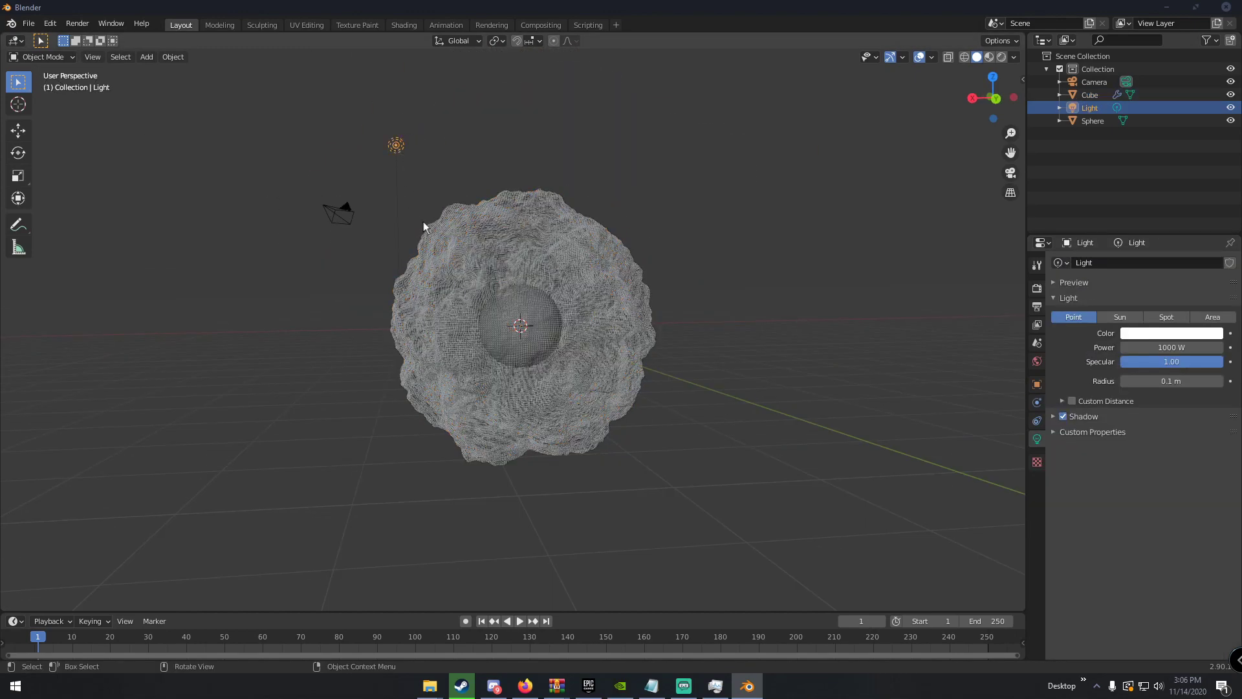
middle_drag(418, 220, 519, 181)
key(g)
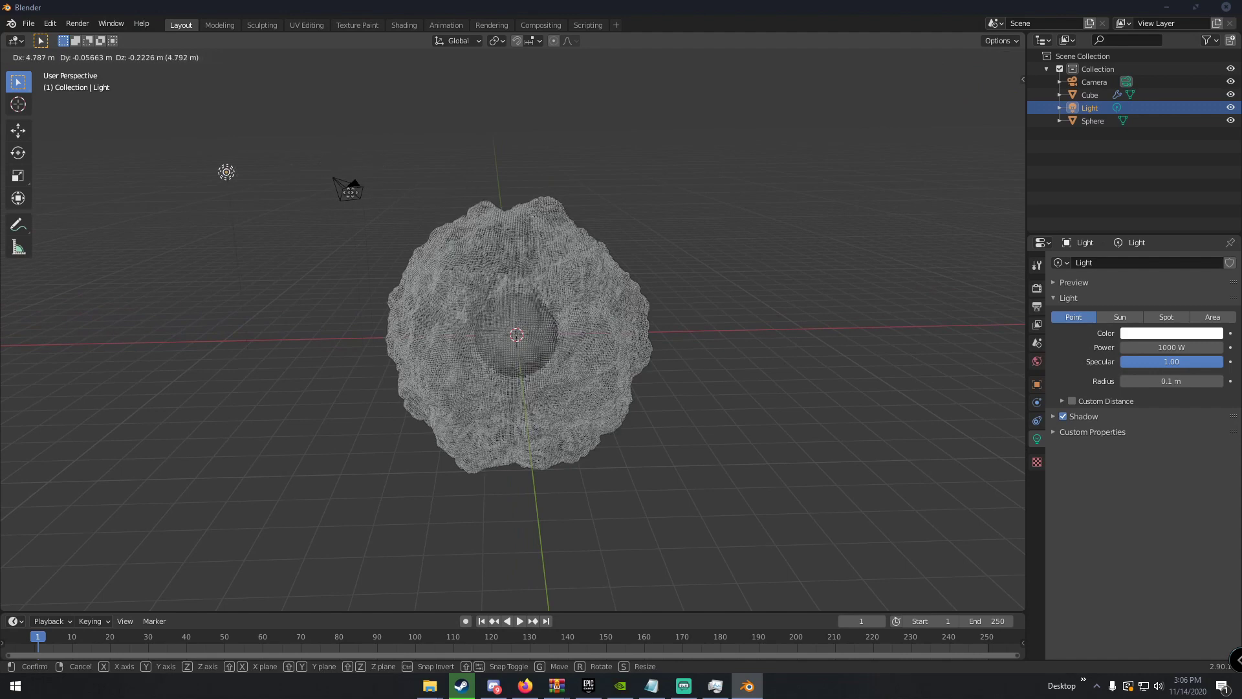
click(382, 150)
middle_drag(382, 150, 916, 364)
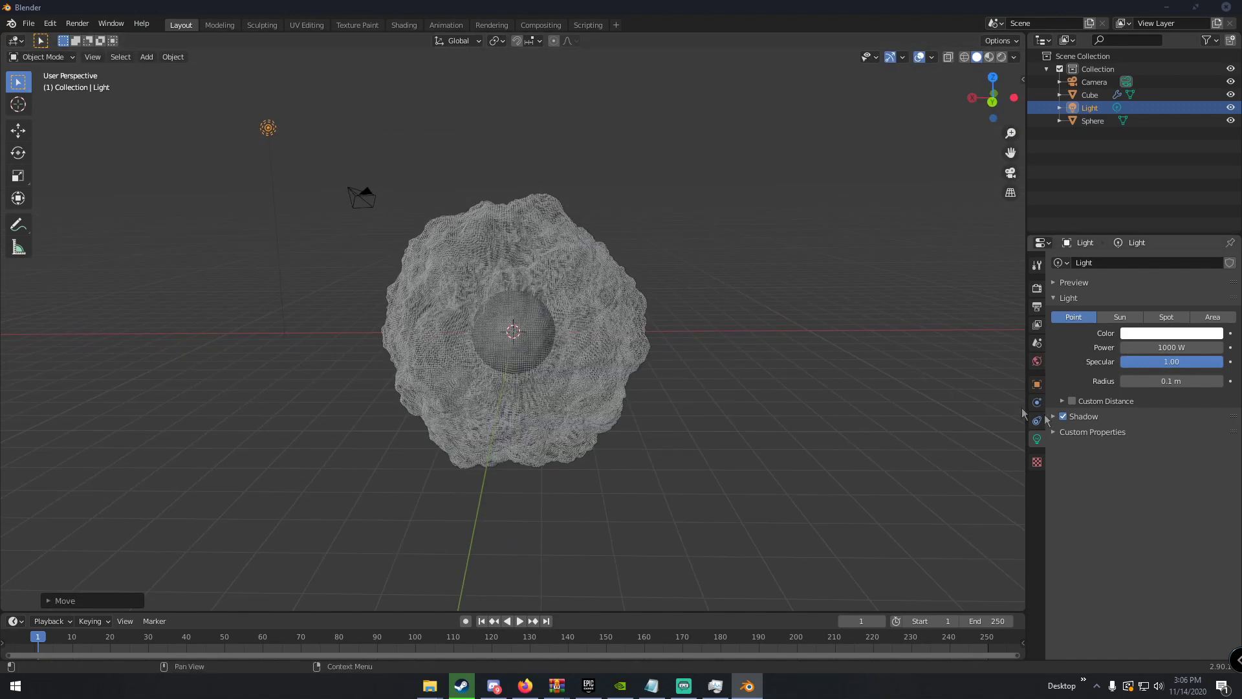
Set the world background colour to black.
click(1036, 361)
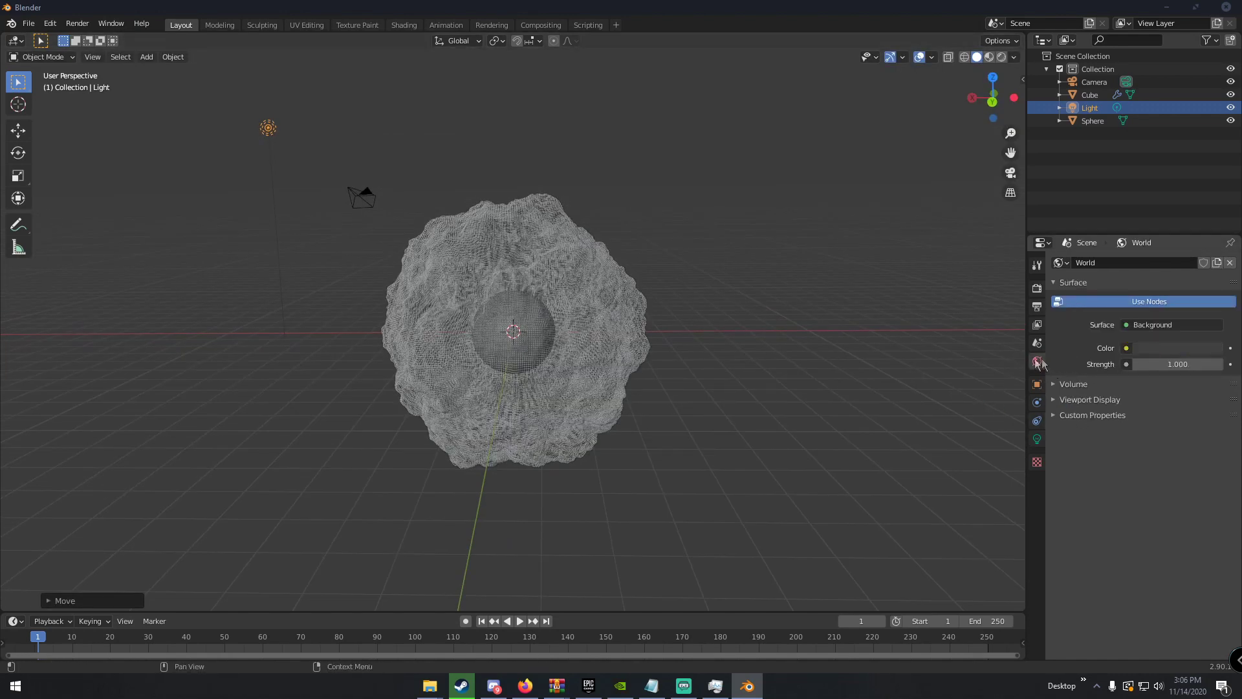
click(1168, 349)
drag(1216, 253, 1216, 272)
Switch the viewport to Rendered shading, hide the overlays and check the glowing core.
middle_drag(621, 304, 598, 308)
key(z)
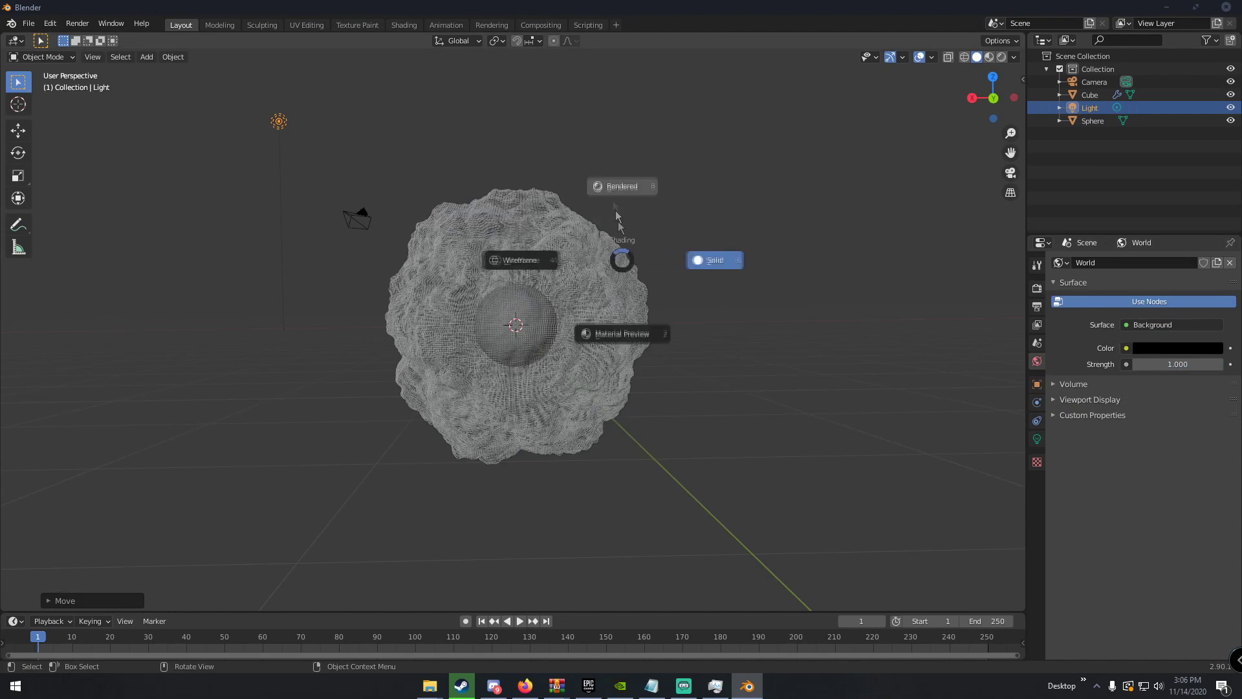
click(605, 172)
click(920, 57)
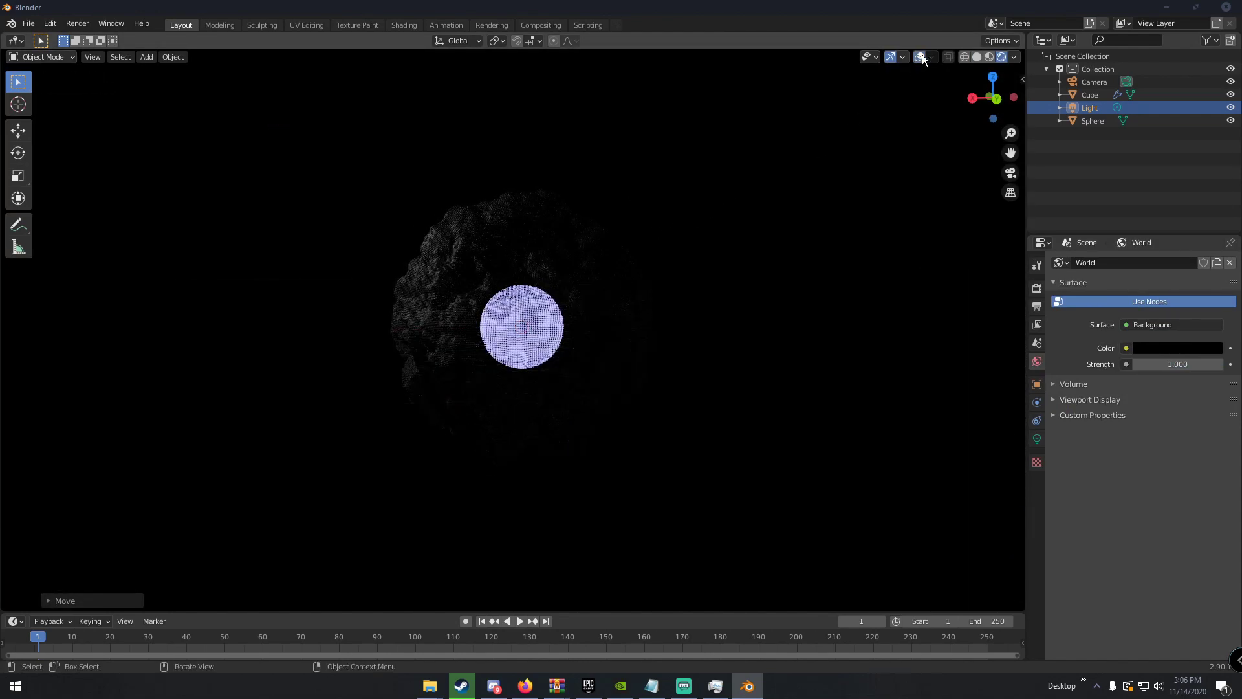
scroll(696, 218, up, 4)
scroll(696, 217, down, 4)
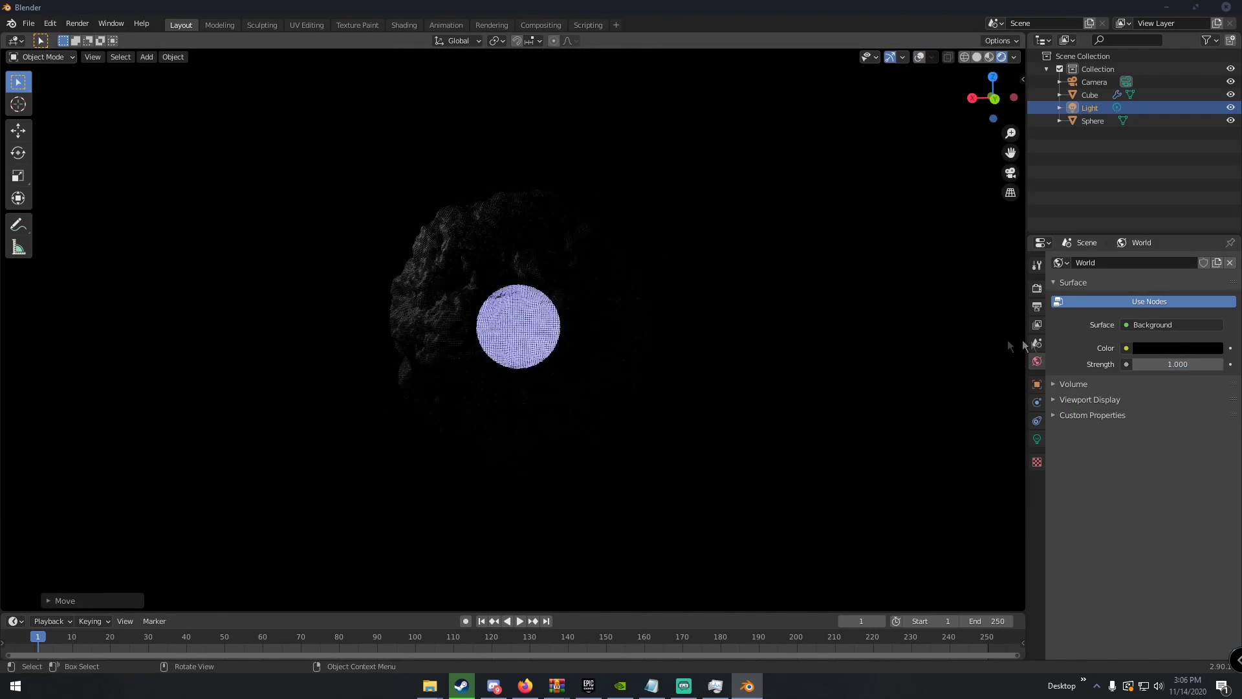
Enable Bloom, Ambient Occlusion and Screen Space Reflections in the Eevee render settings.
click(1037, 287)
click(1063, 366)
click(1063, 351)
click(1080, 412)
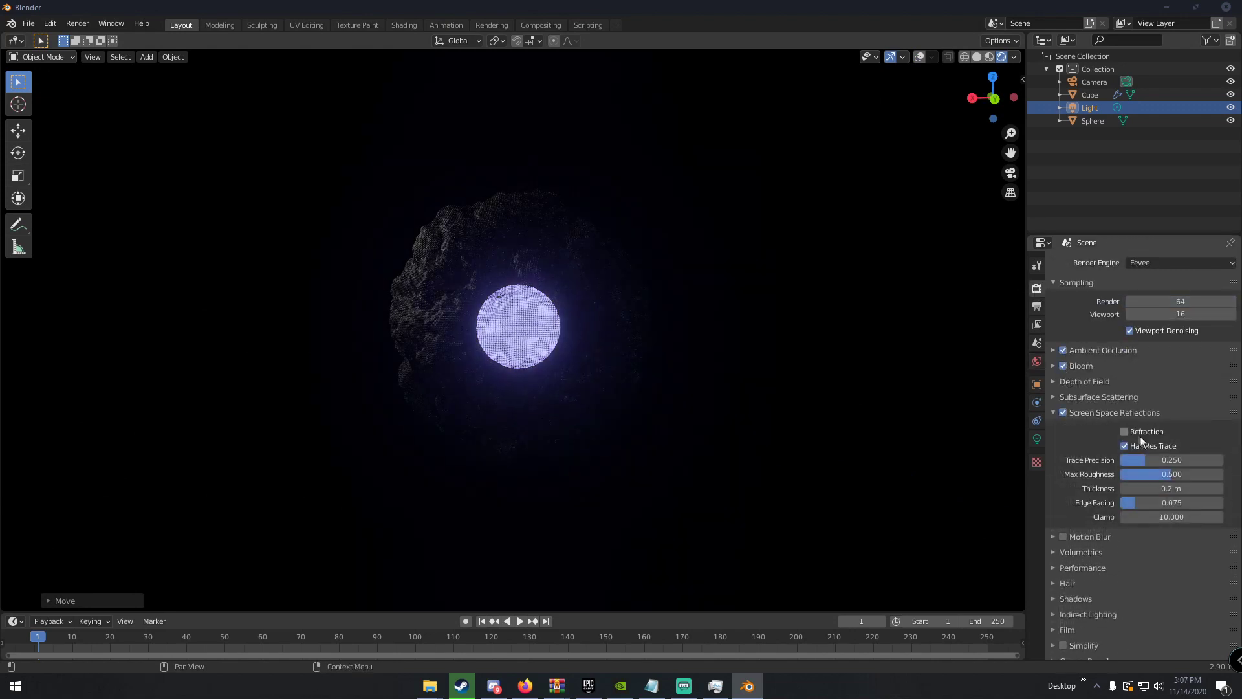
Preview the glowing rock with the Cycles render engine, and return the scene to Eevee.
click(1083, 412)
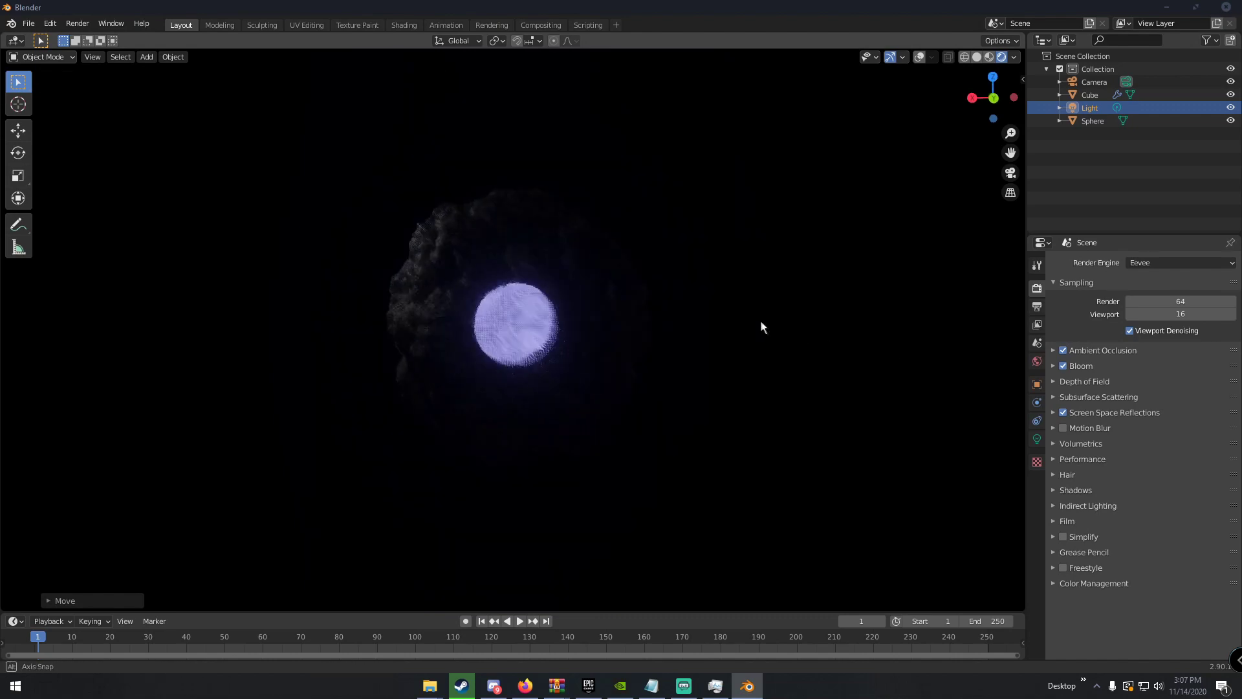
click(1163, 262)
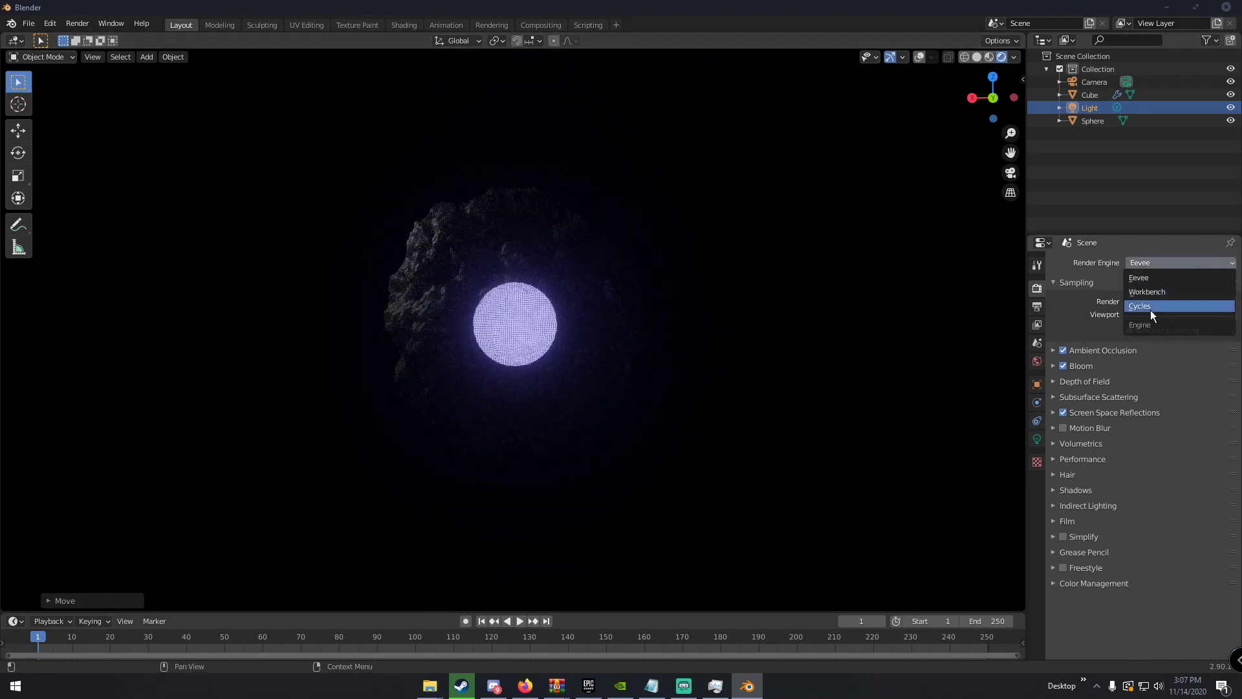
click(1150, 308)
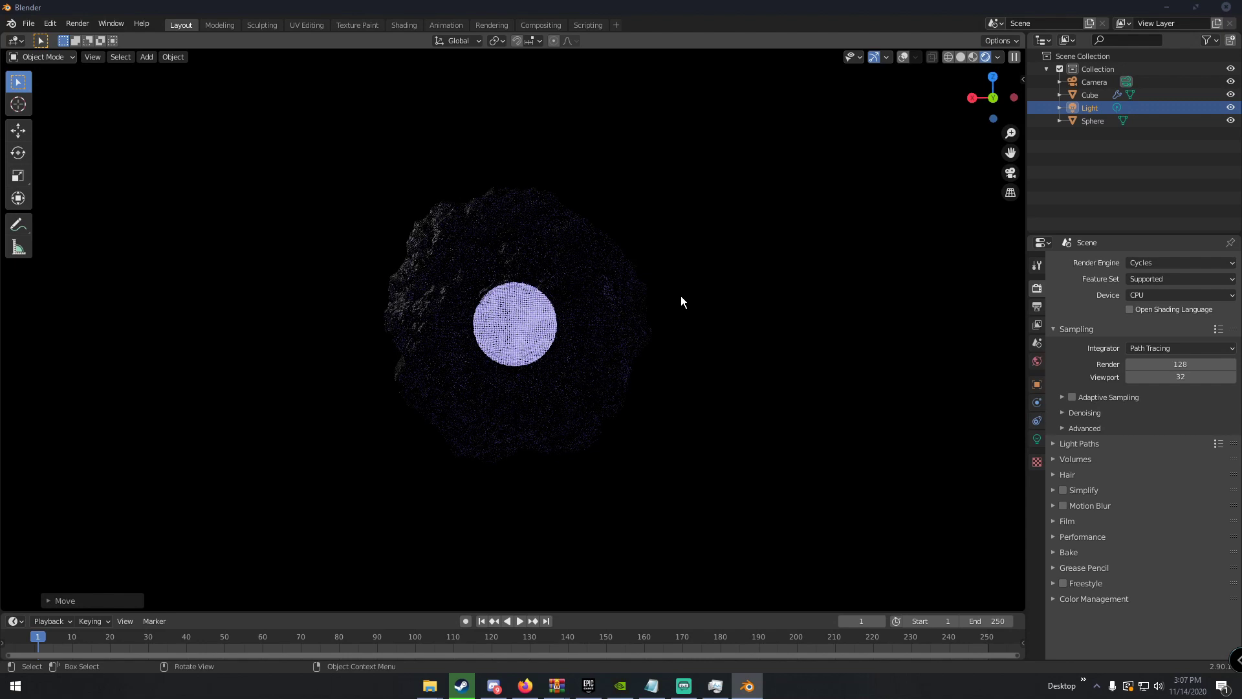
click(1147, 261)
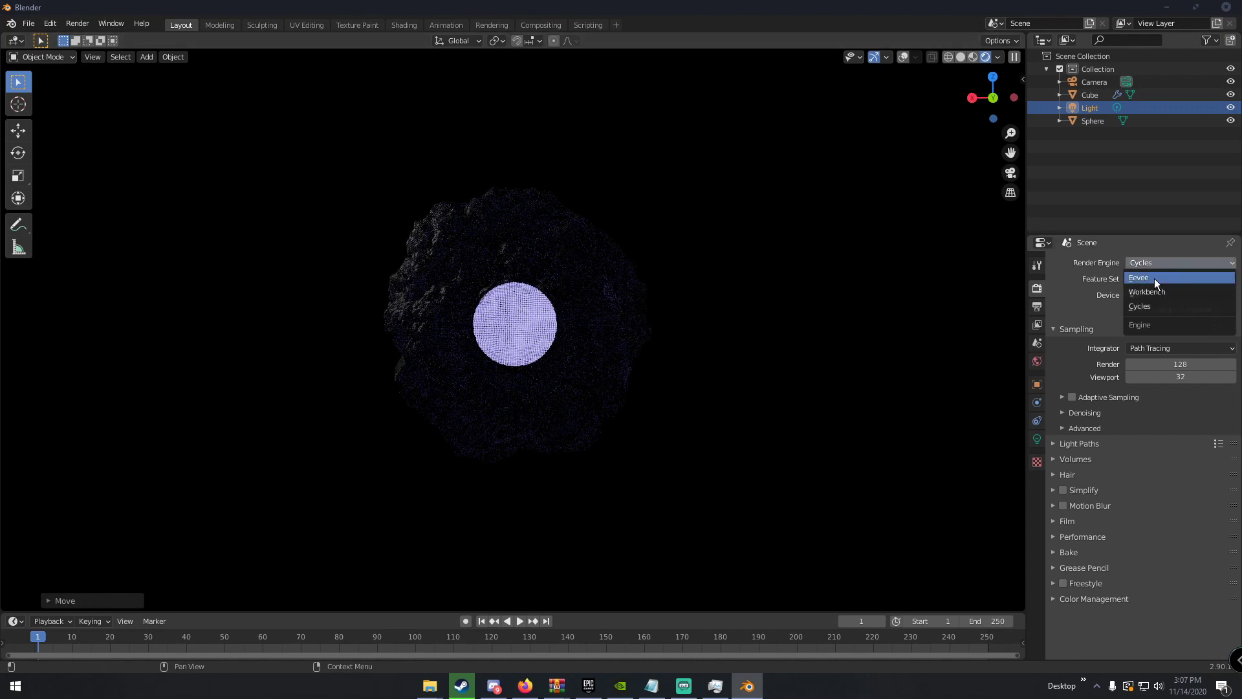
click(1153, 278)
Add SSGI for Eevee to the scene and set its Diffuse Roughness to 0.625.
key(n)
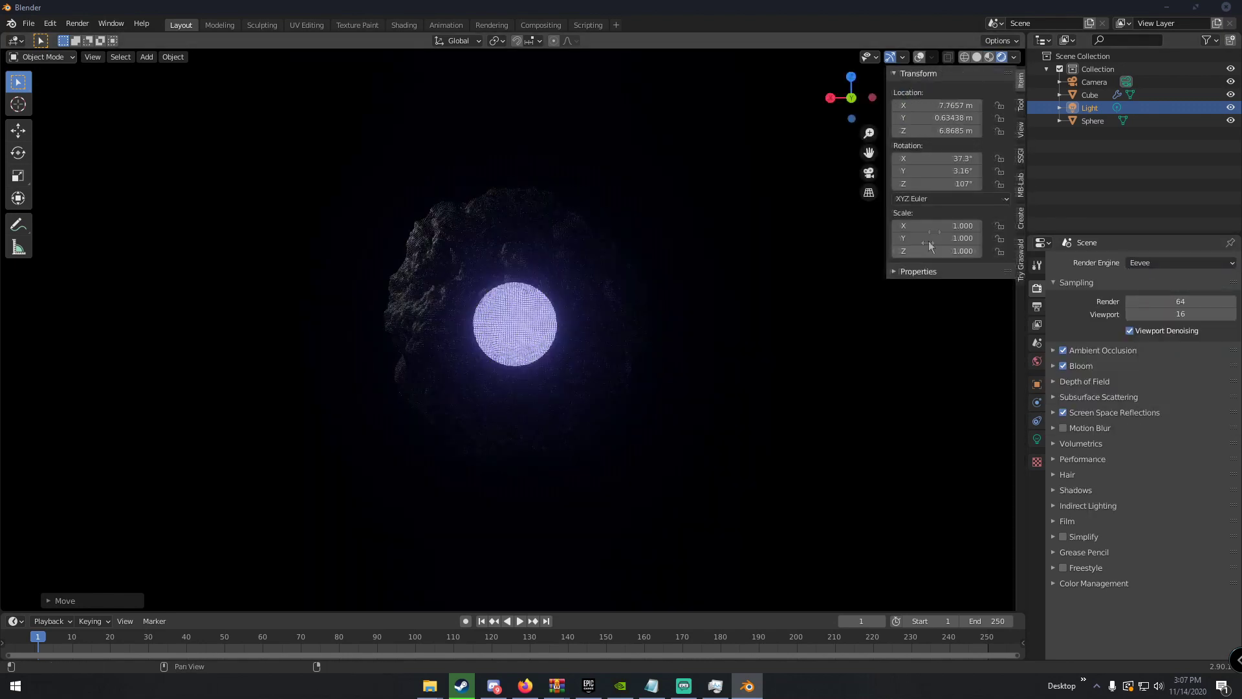
click(1018, 157)
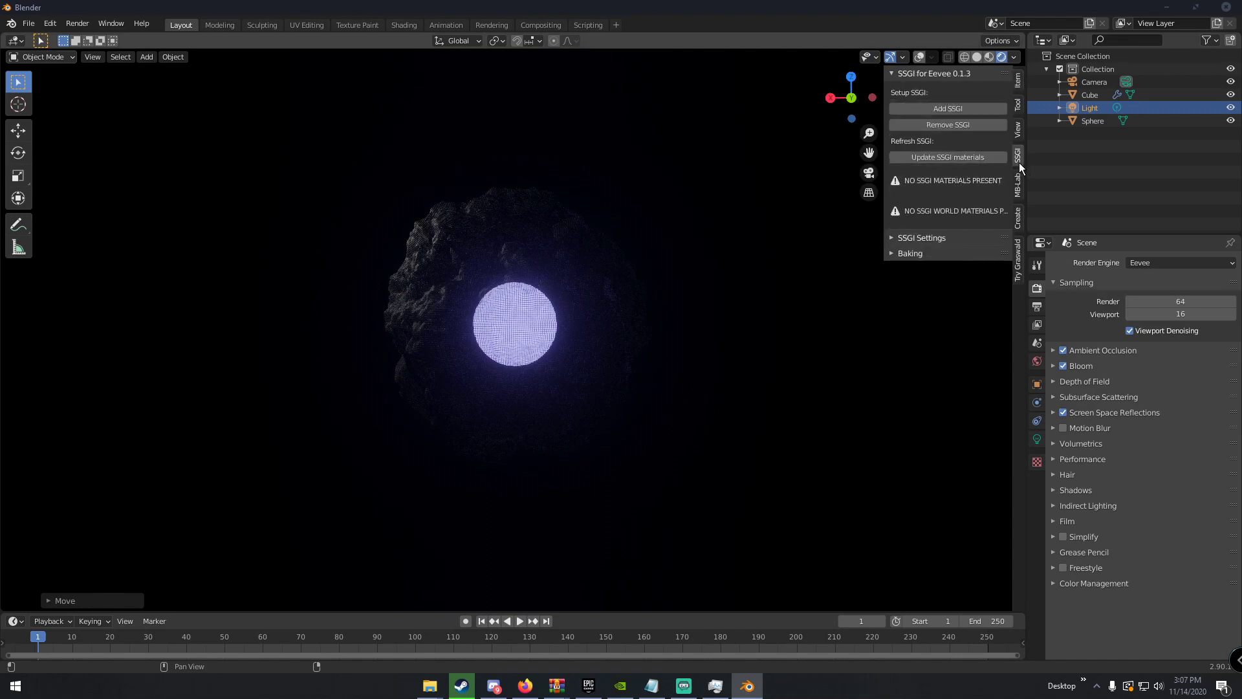
click(962, 109)
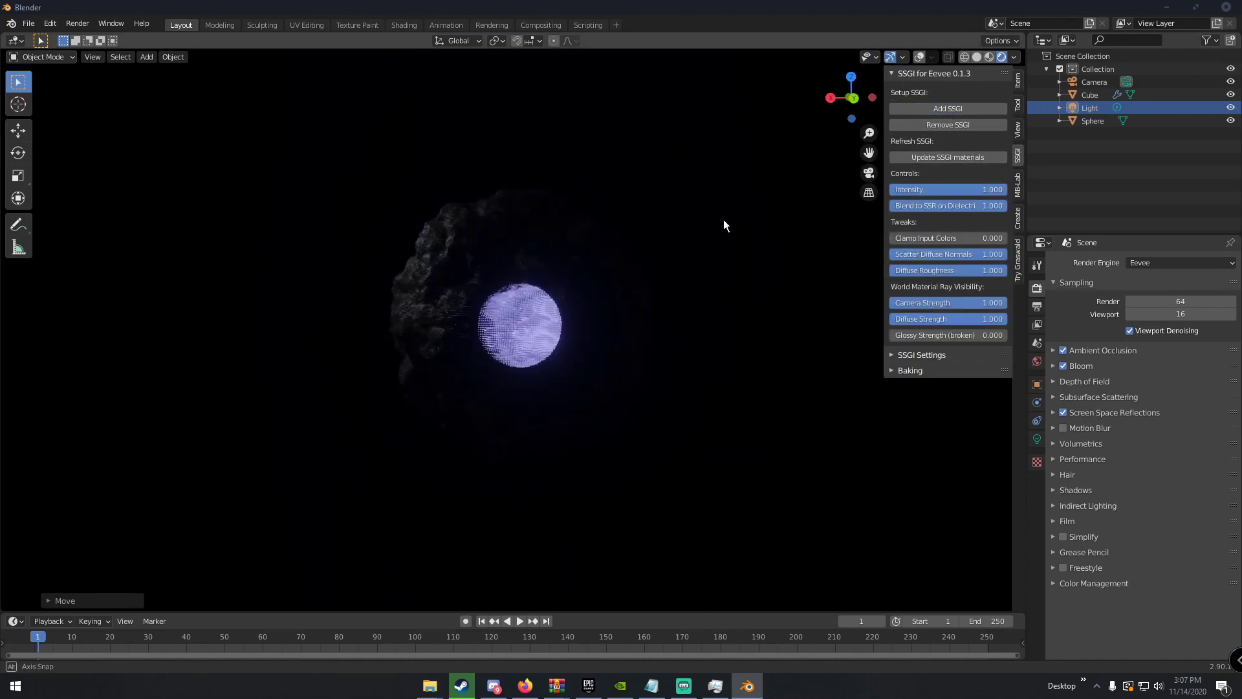
scroll(708, 216, up, 3)
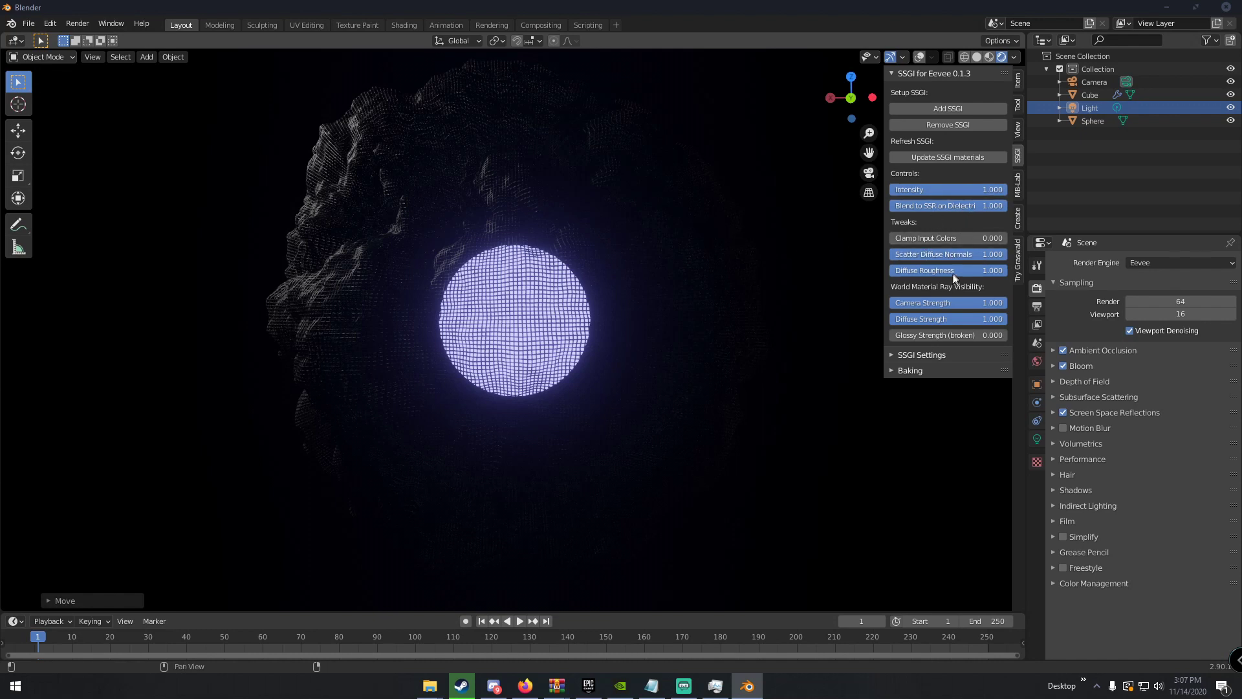
drag(1005, 271, 963, 271)
scroll(621, 253, down, 2)
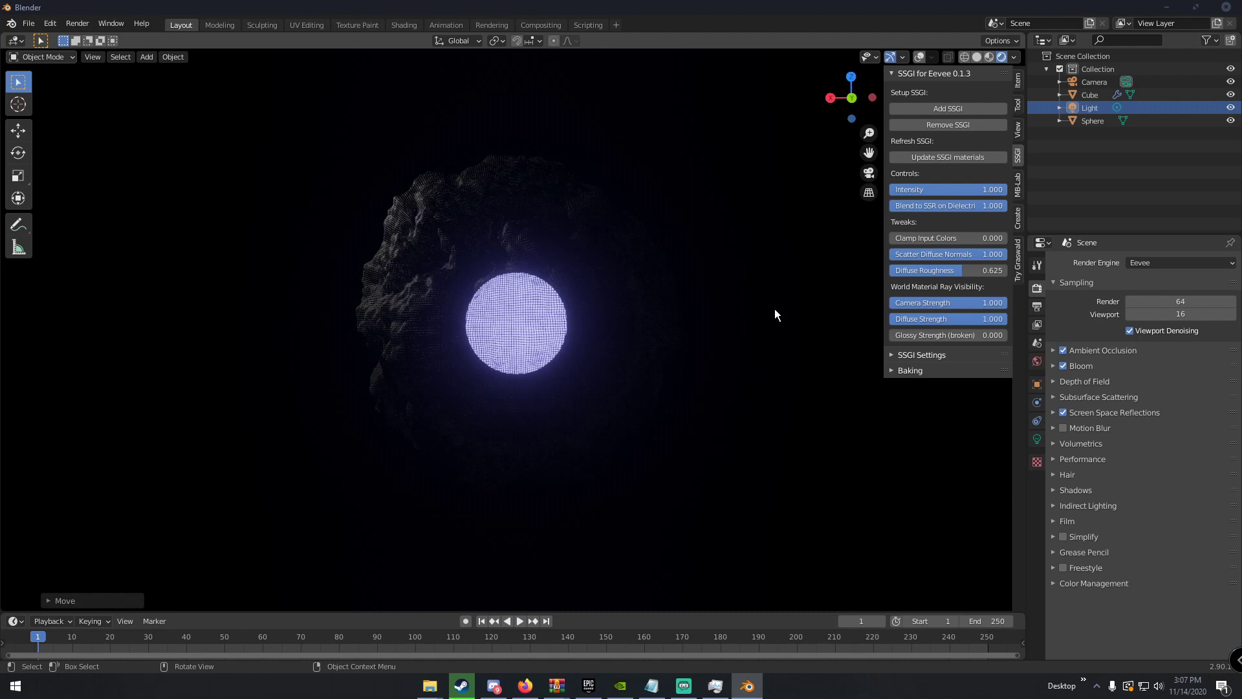
middle_drag(712, 313, 672, 327)
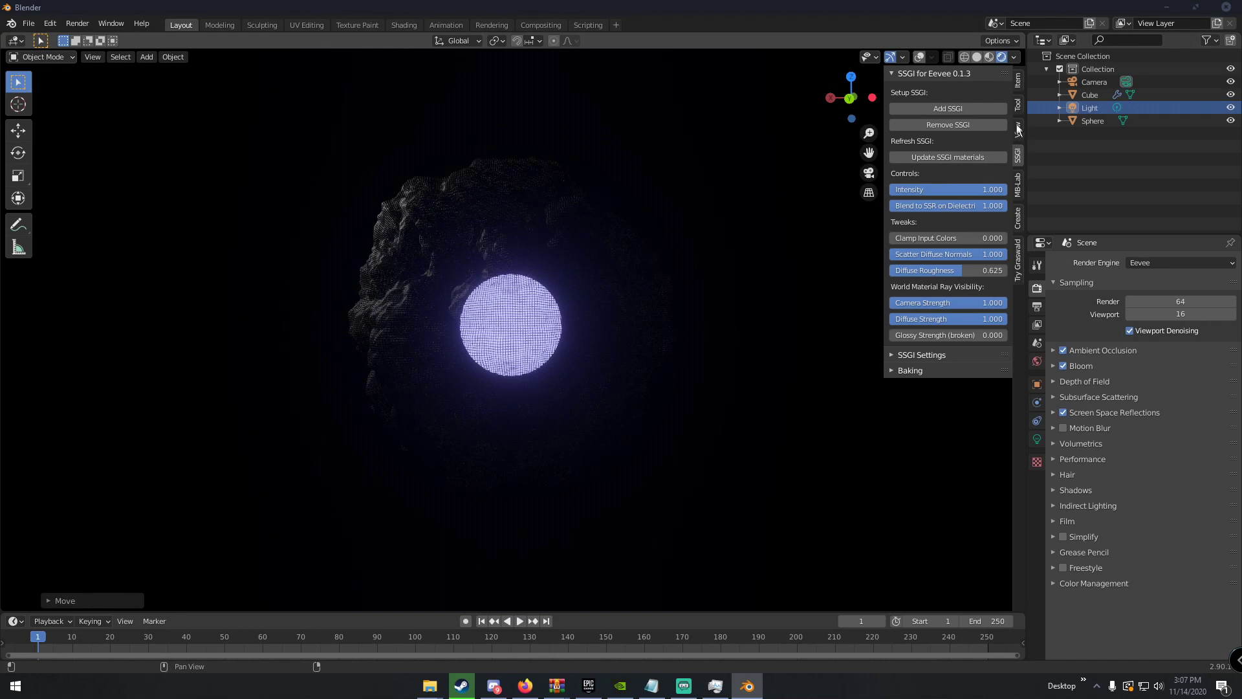
scroll(572, 197, up, 1)
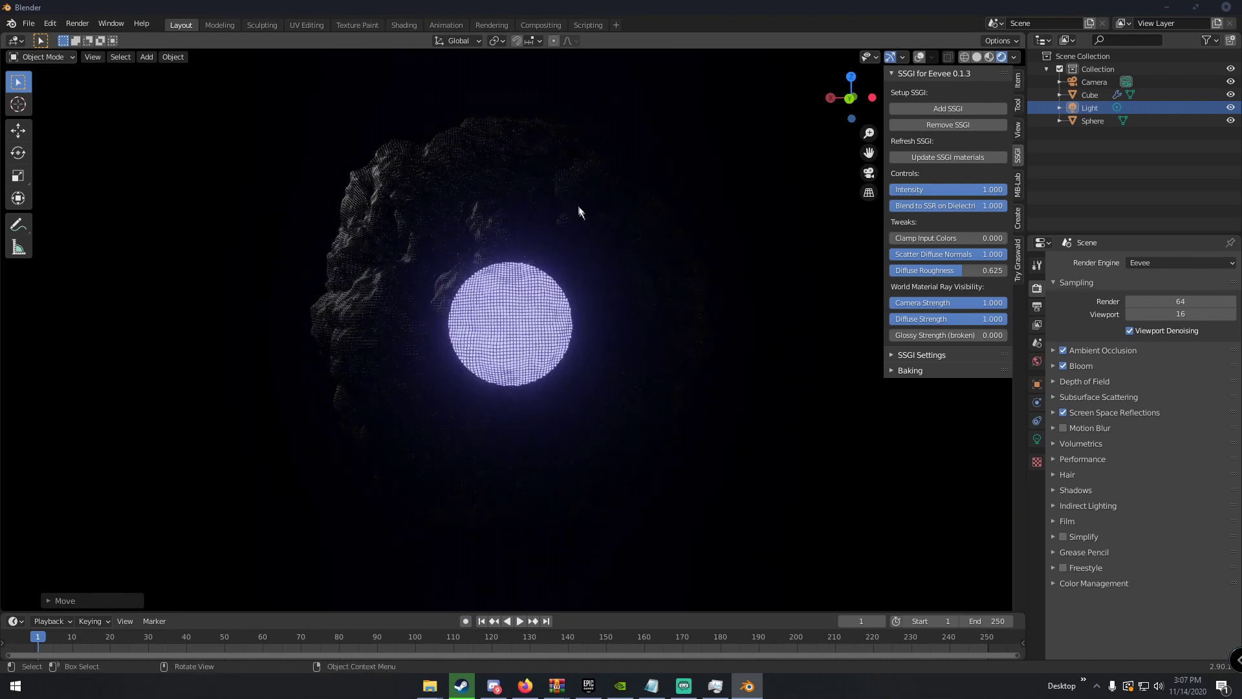
Switch the viewport to Solid shading.
key(z)
click(658, 221)
scroll(700, 257, down, 3)
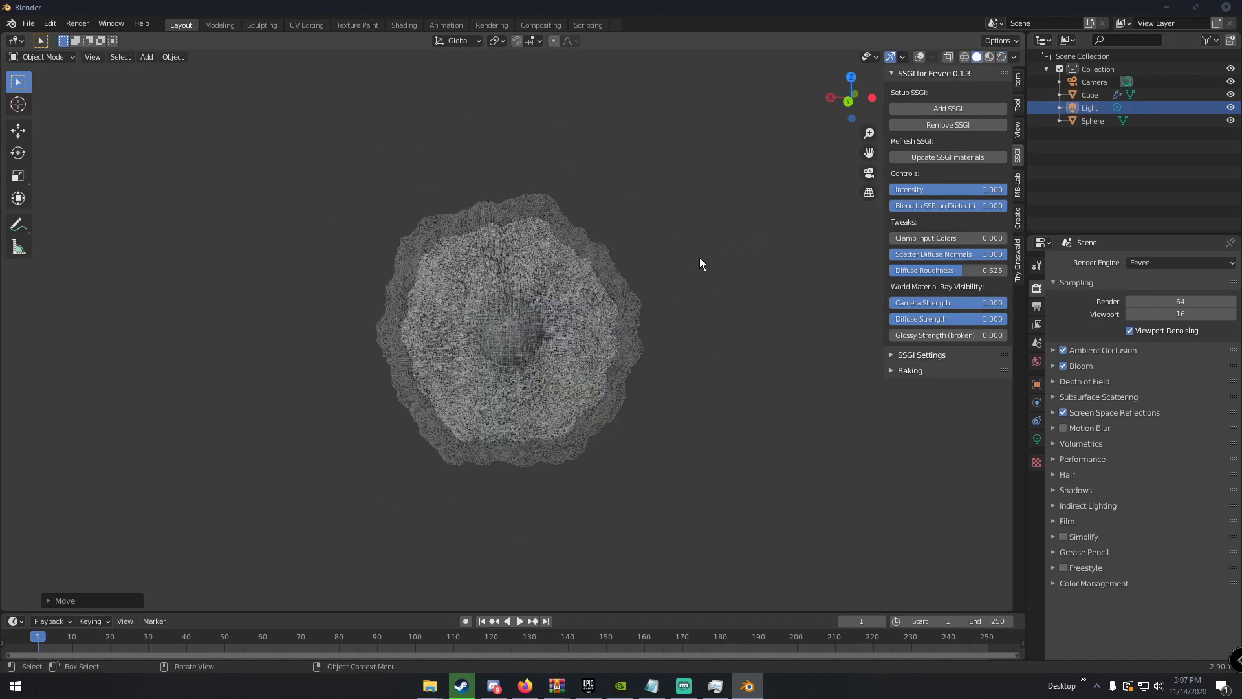
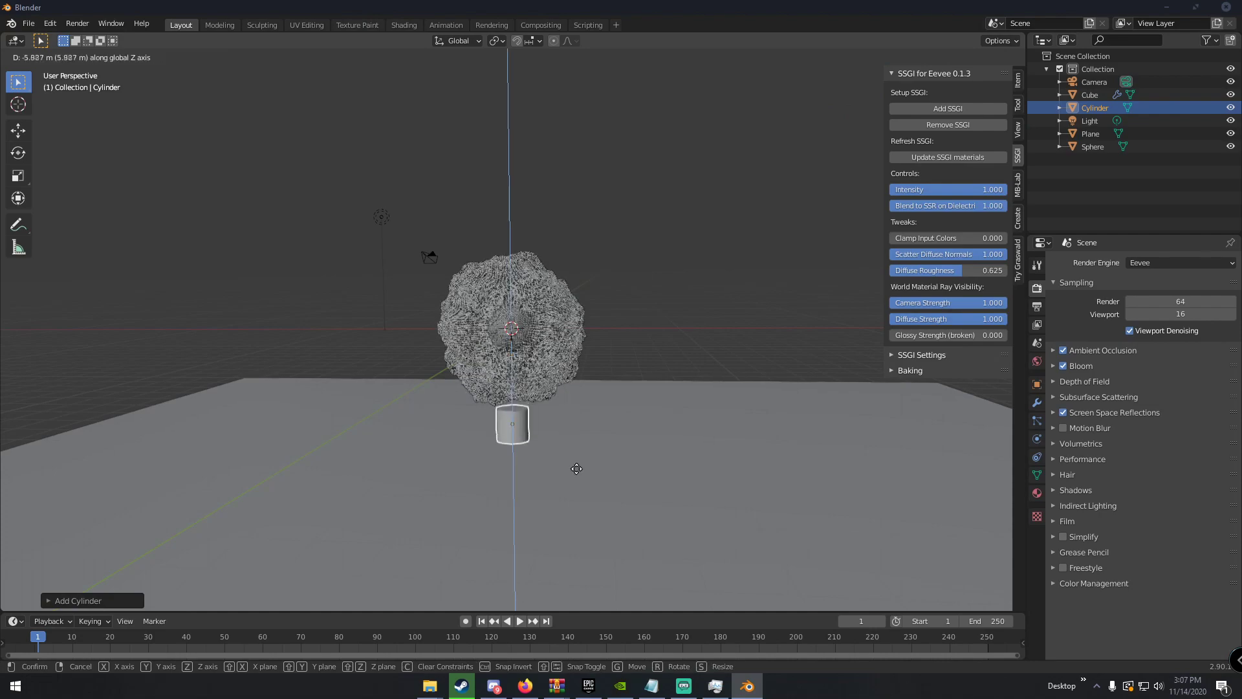
Try resizing the cylinder below the rock, including a stretch along the Z axis.
scroll(538, 405, up, 5)
shift+middle_drag(527, 359, 527, 298)
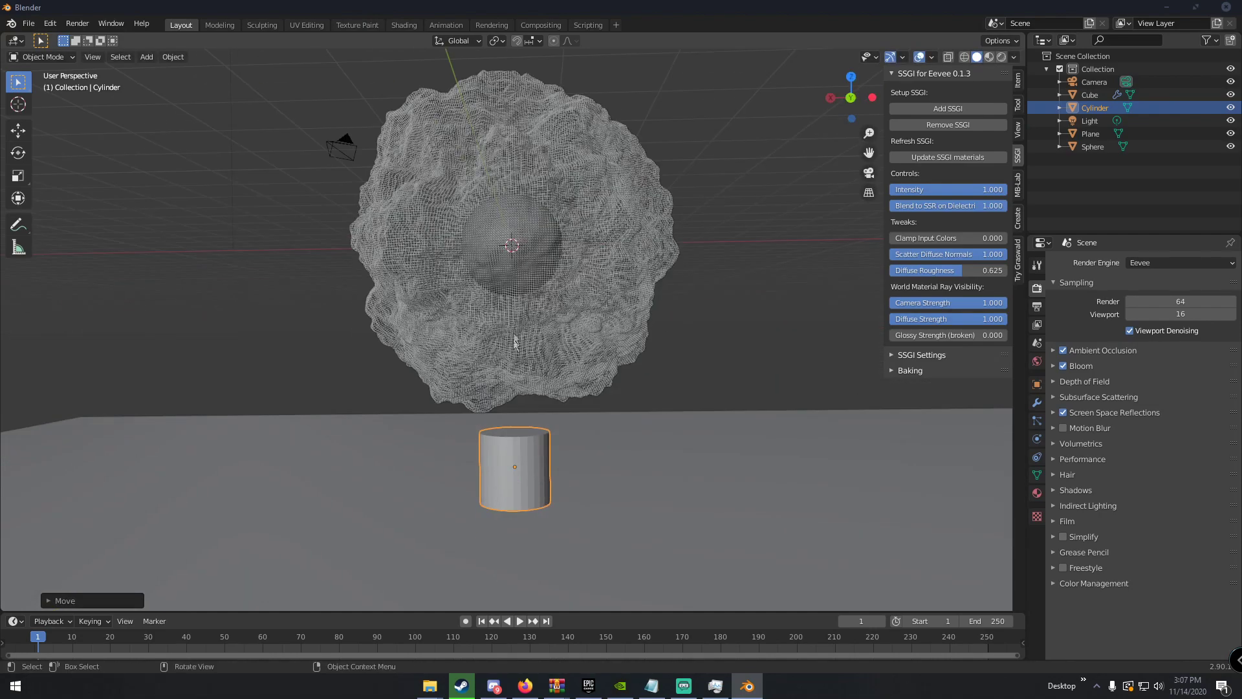
key(s)
click(514, 410)
middle_drag(514, 410, 517, 390)
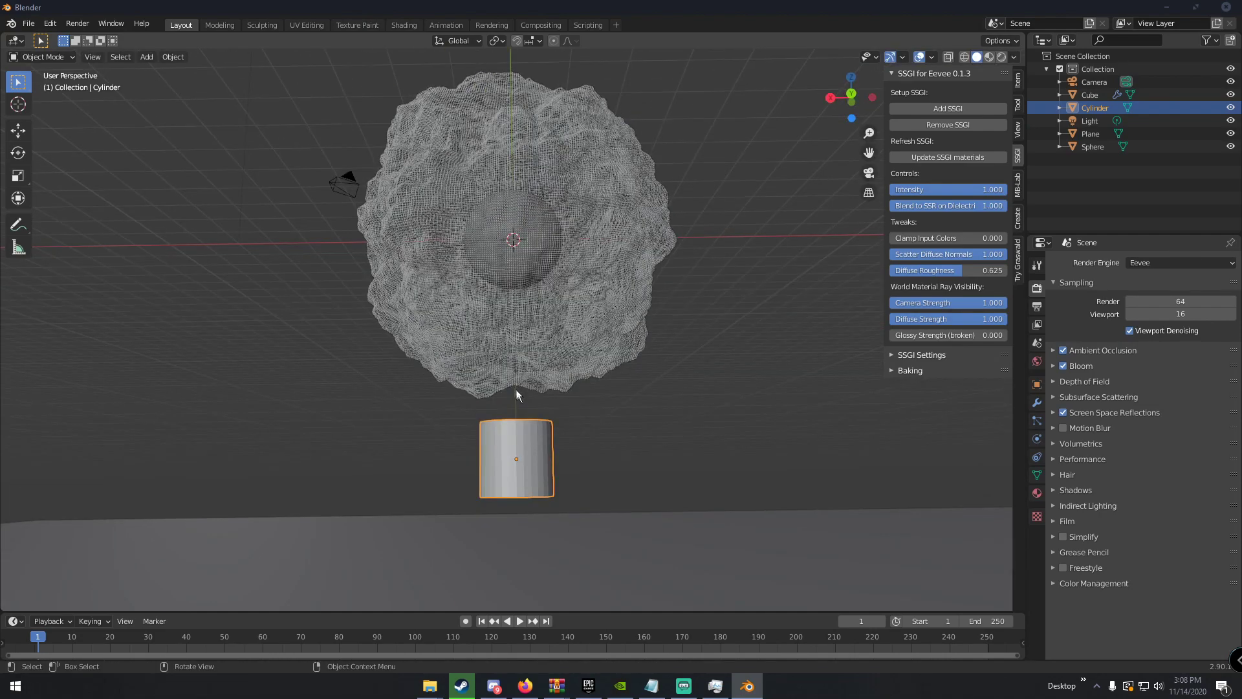
key(s)
key(z)
click(514, 438)
key(ctrl+z)
Flatten the cylinder below the rock along Z and widen it into a low disc.
key(s)
key(z)
click(516, 457)
key(s)
click(734, 471)
Lower the disc along the Z axis towards the floor plane.
middle_drag(735, 471, 591, 483)
key(g)
key(z)
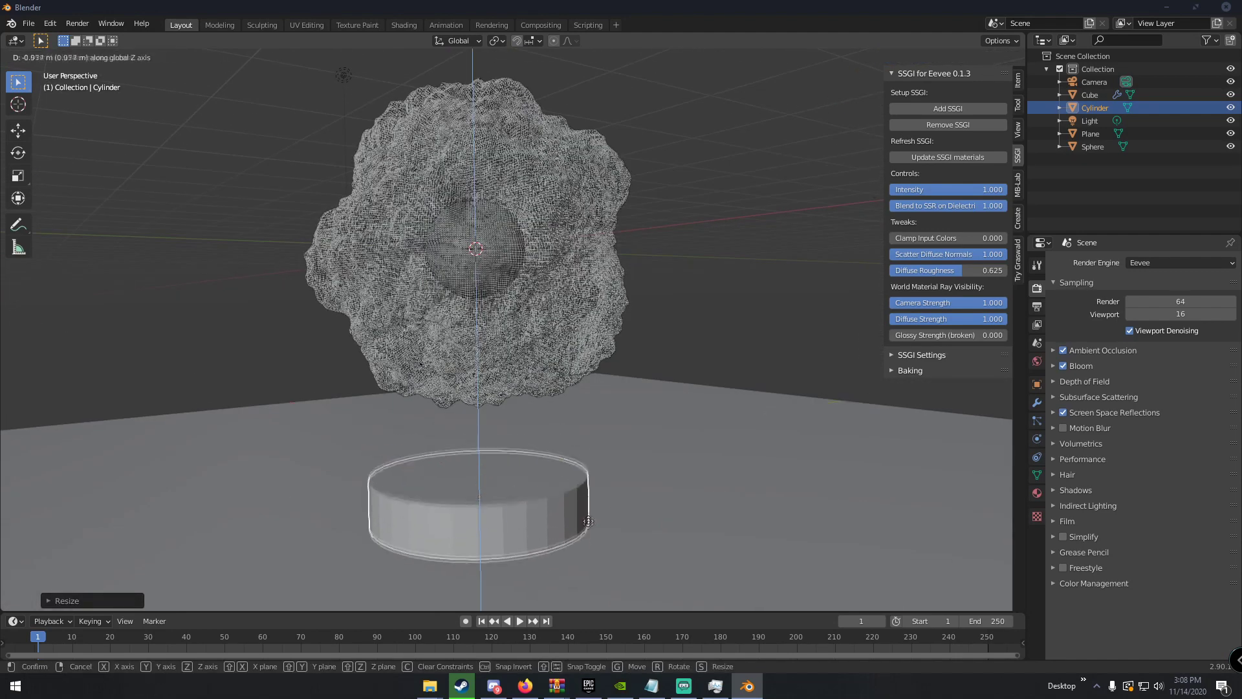
click(587, 571)
Try a Subdivision Surface modifier on the disc.
middle_drag(587, 570, 423, 466)
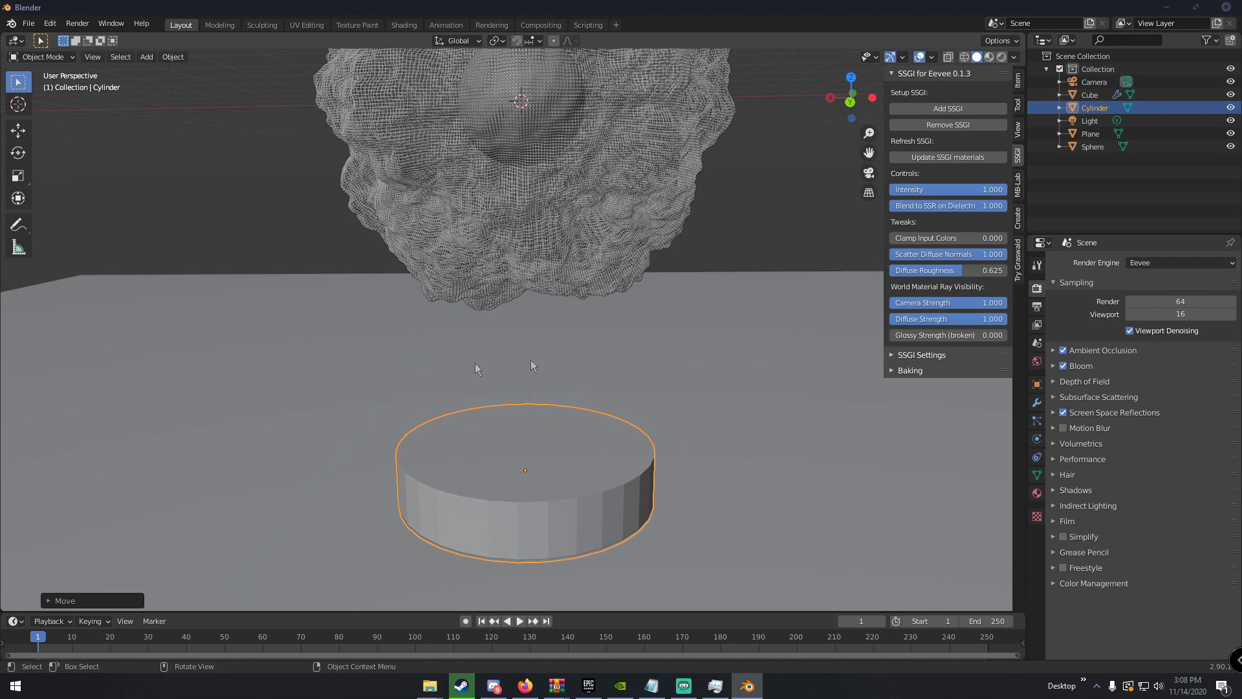
middle_drag(599, 388, 602, 362)
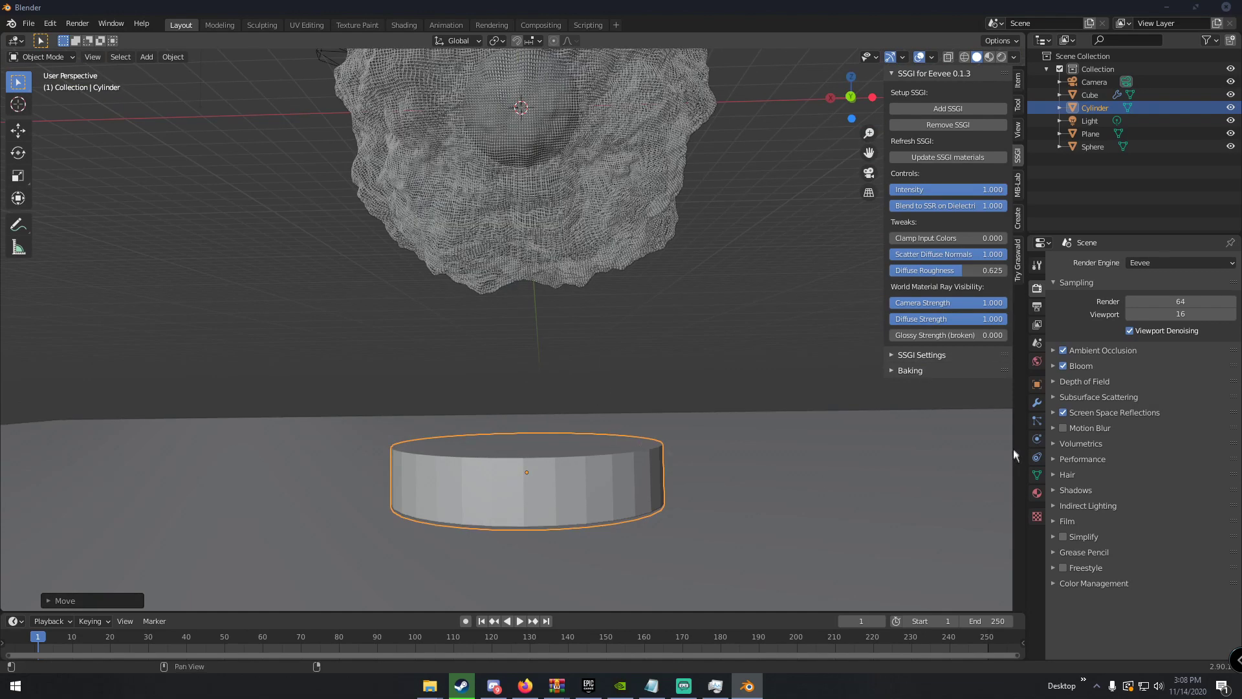
click(1037, 403)
click(1093, 264)
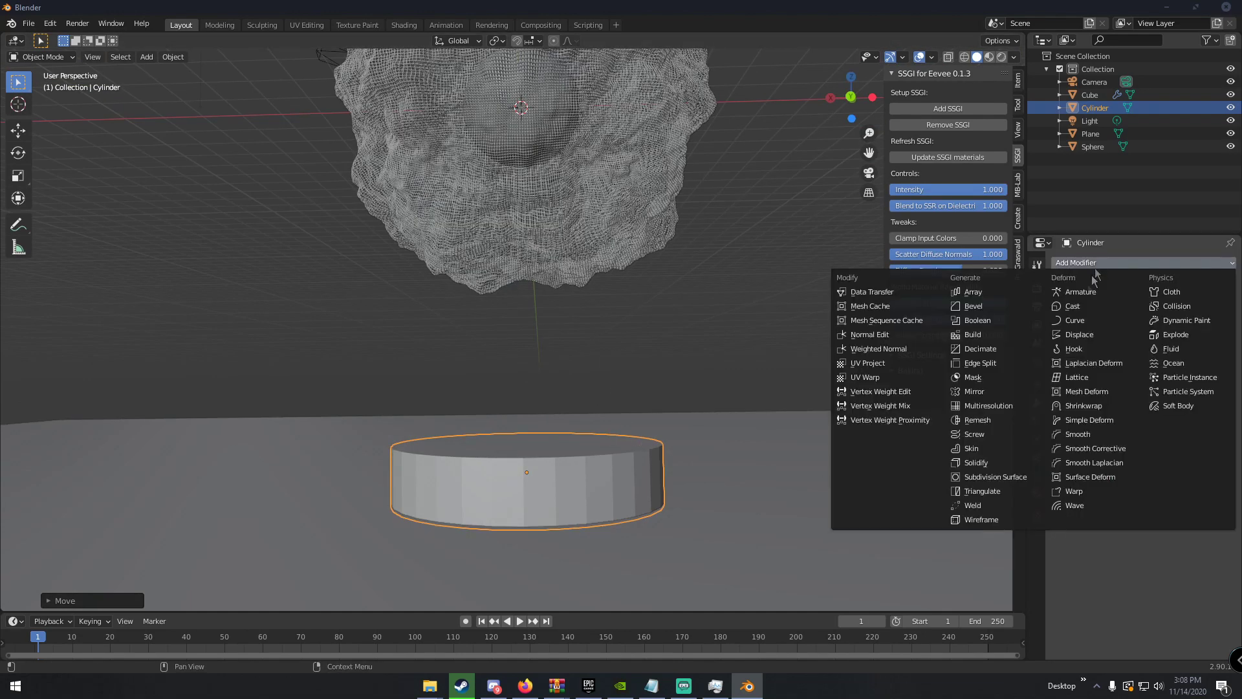
click(1000, 476)
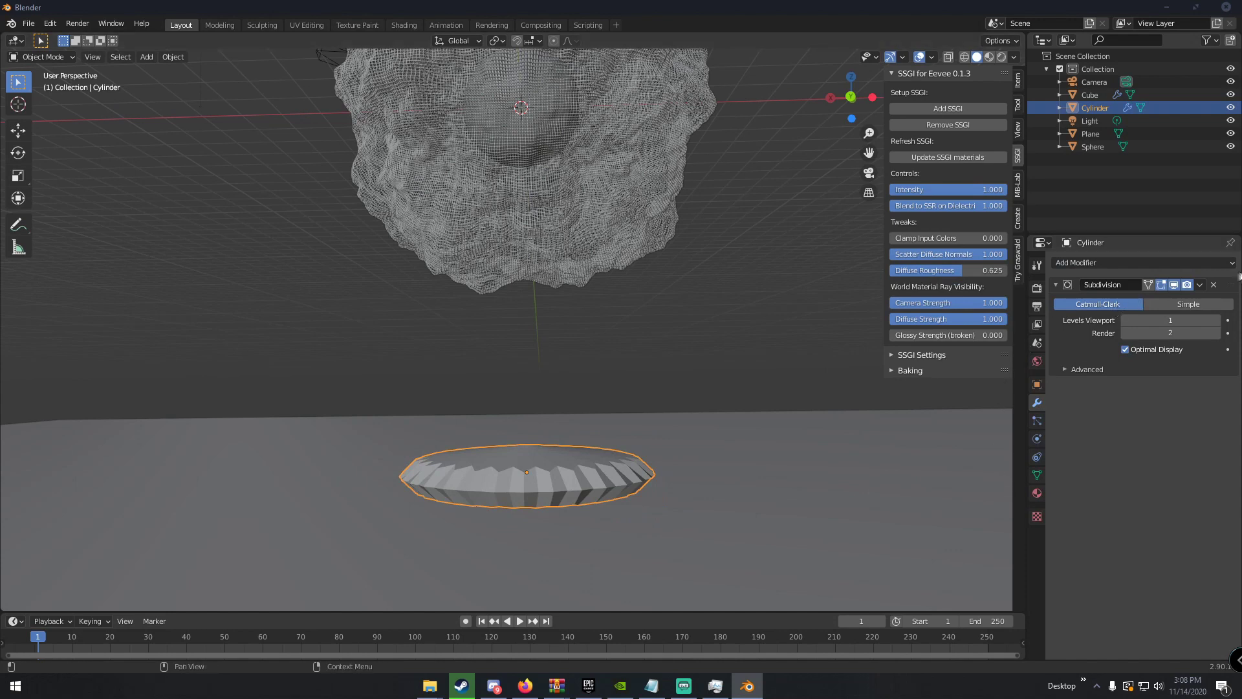
click(1213, 285)
Shade the disc smooth, and add and apply an Edge Split modifier to keep its rims sharp.
right_click(582, 443)
click(594, 448)
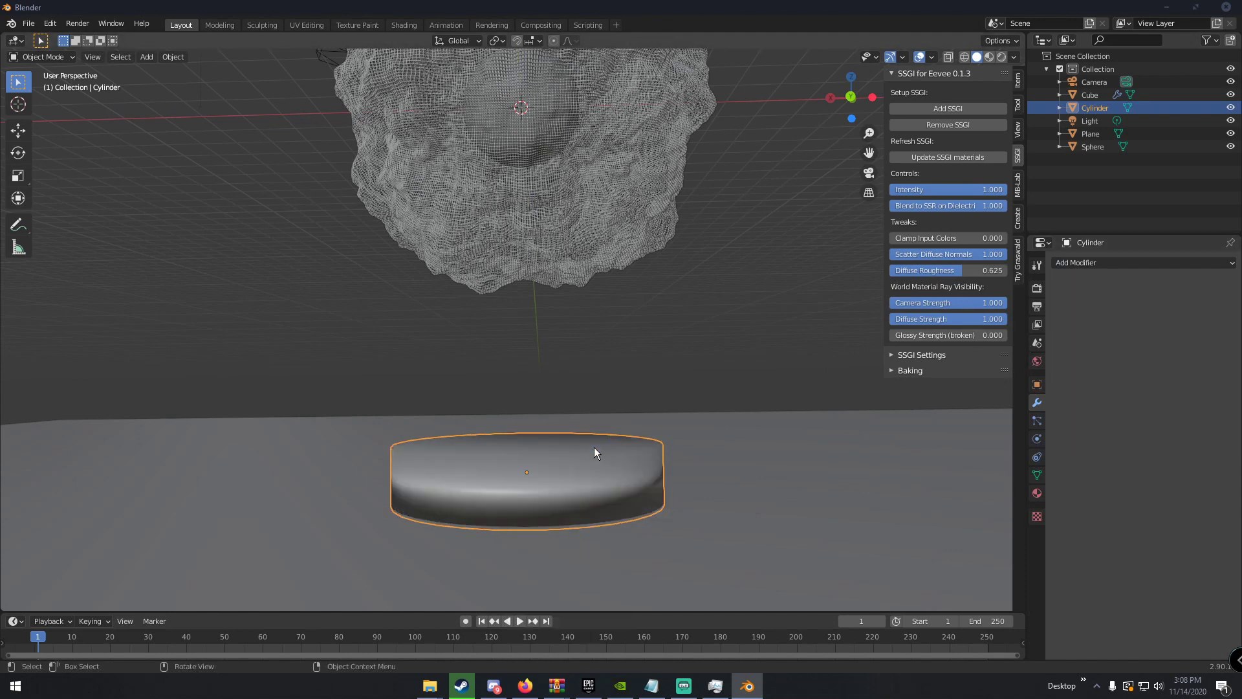
click(1097, 263)
click(980, 363)
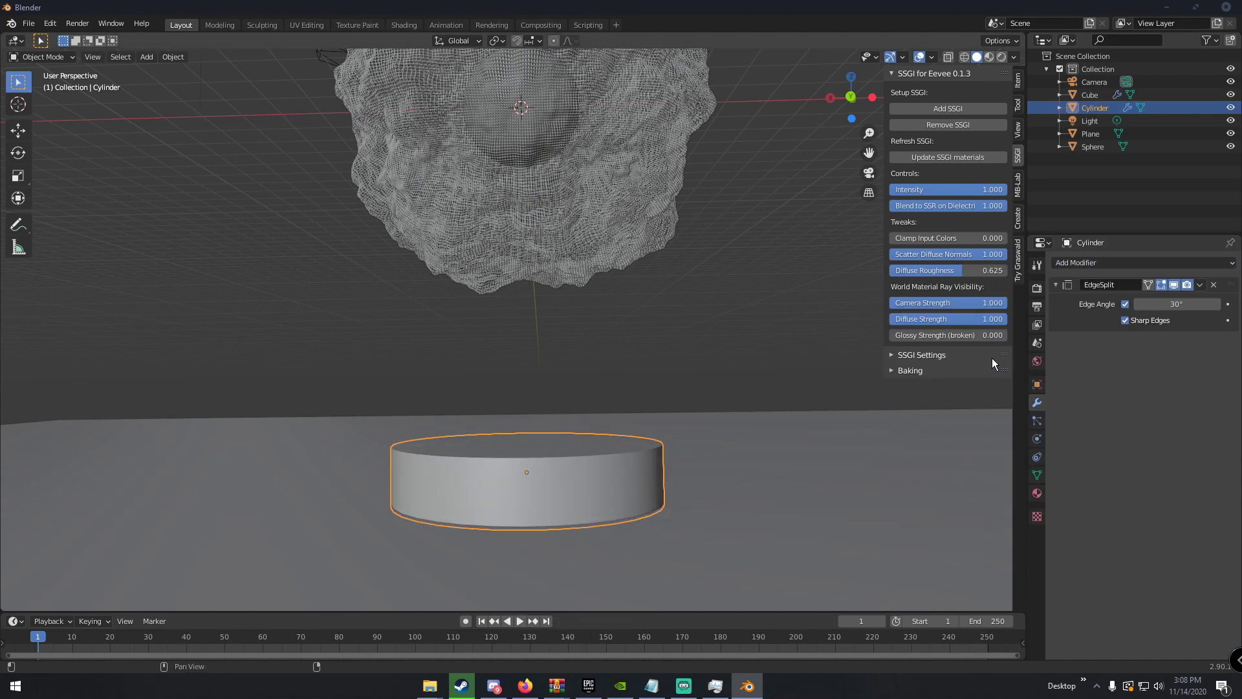
click(1199, 285)
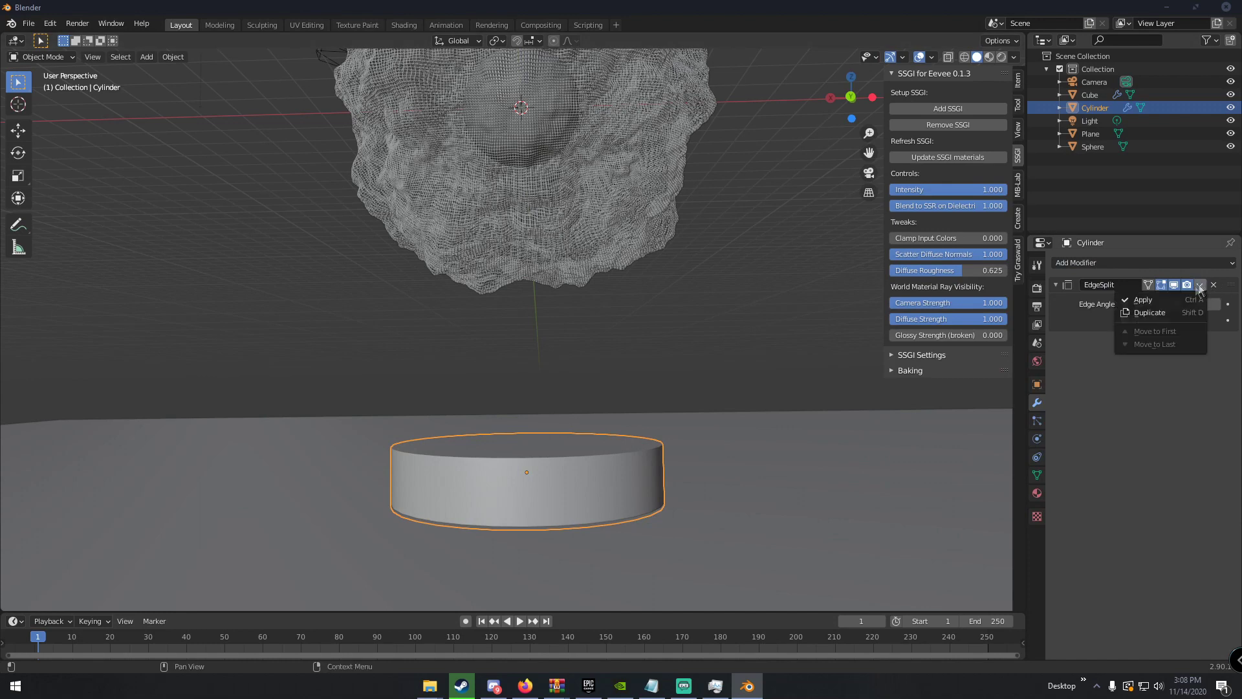
click(1167, 296)
Duplicate the disc, raise the copy along Z above the original and scale it down to about half the width.
key(shift+d)
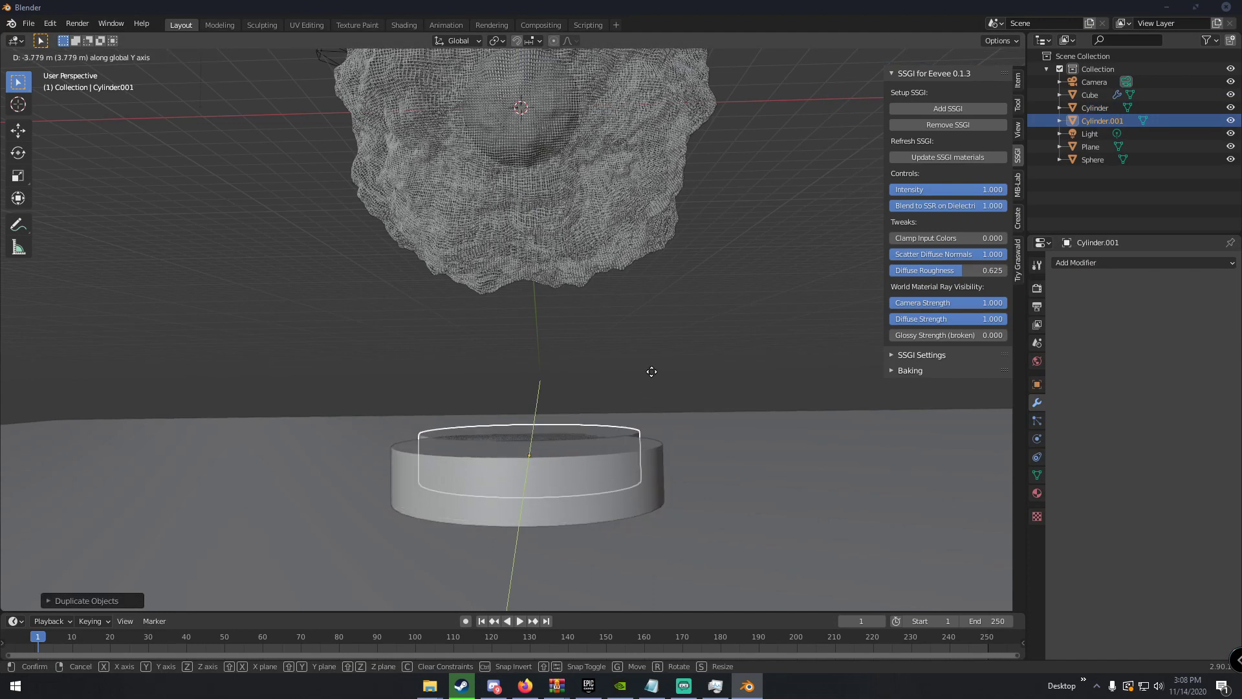
right_click(646, 394)
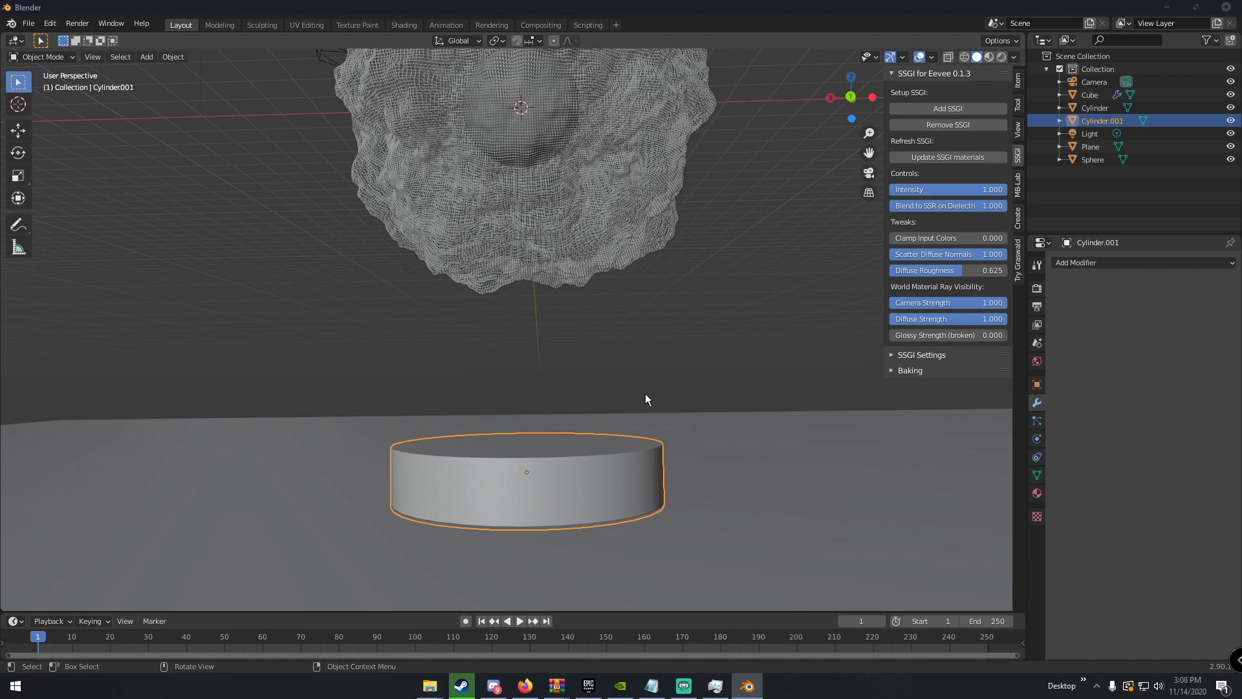
key(g)
key(z)
click(652, 344)
key(s)
click(630, 397)
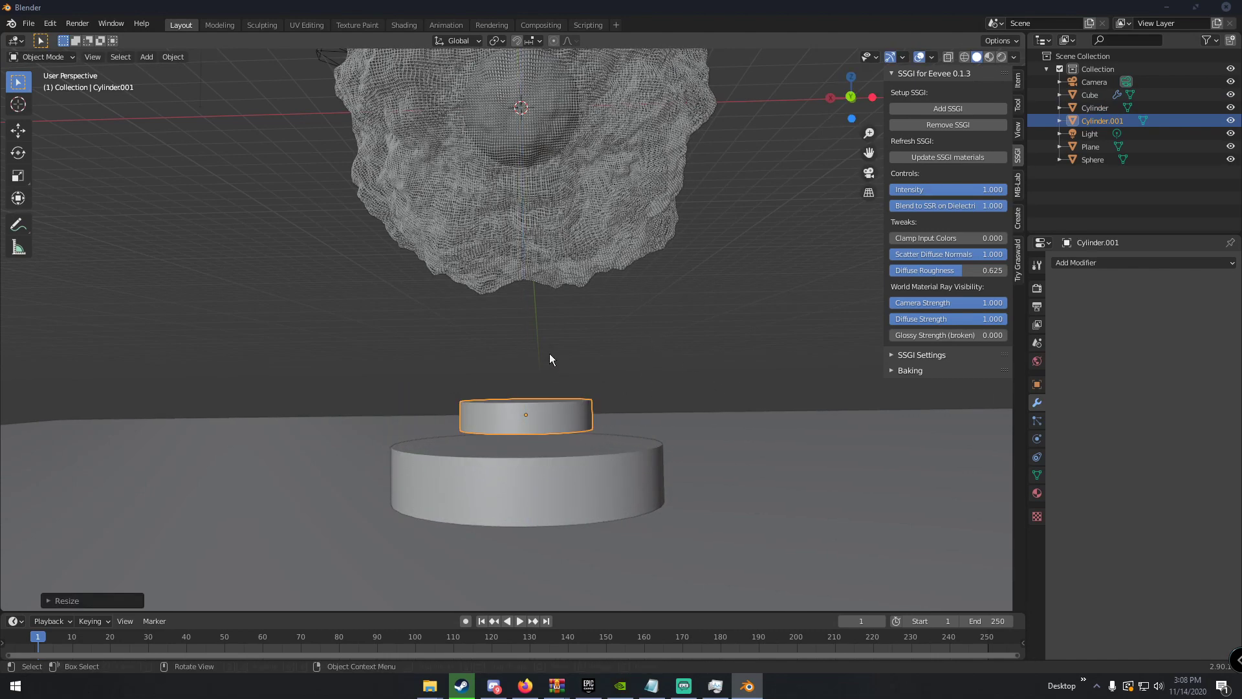
Stretch the smaller cylinder along Z into a column and lower it so that it sits into the base disc beneath the rock.
key(s)
key(z)
key(g)
click(581, 471)
middle_drag(581, 471, 630, 497)
key(g)
key(z)
click(574, 478)
key(g)
key(z)
click(591, 493)
Give the pedestal's upper column a new material with Metallic set to 1.000.
scroll(626, 515, down, 4)
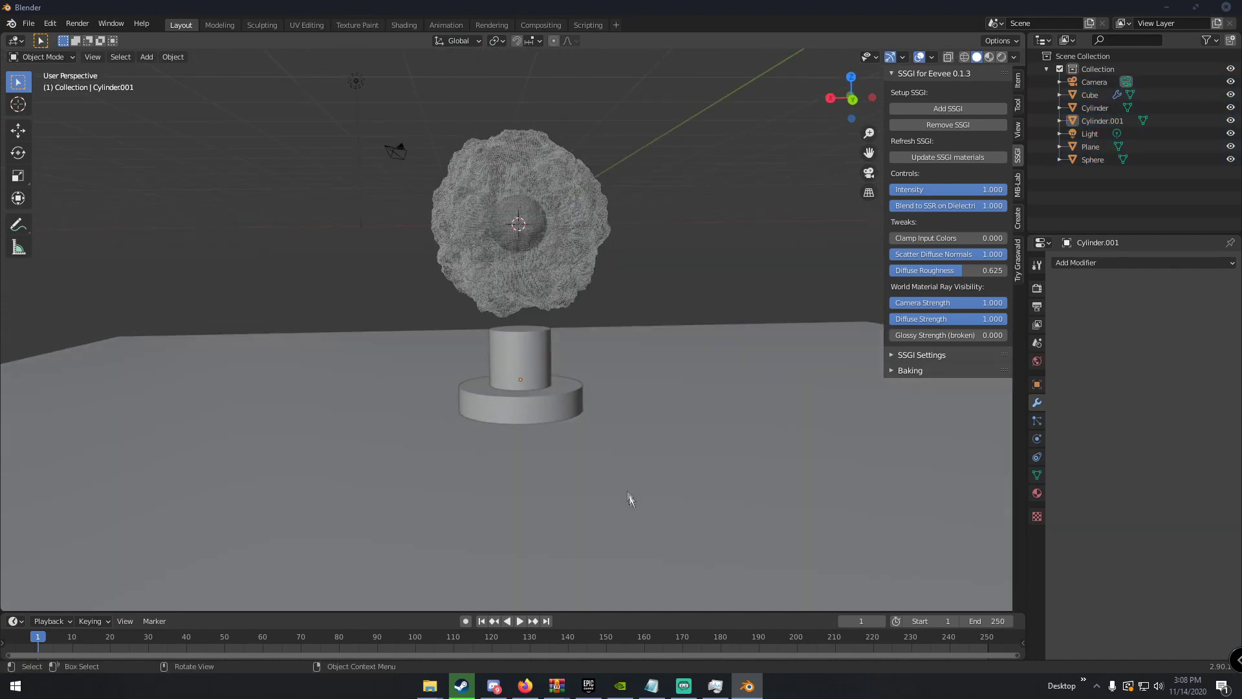
click(529, 356)
click(1036, 492)
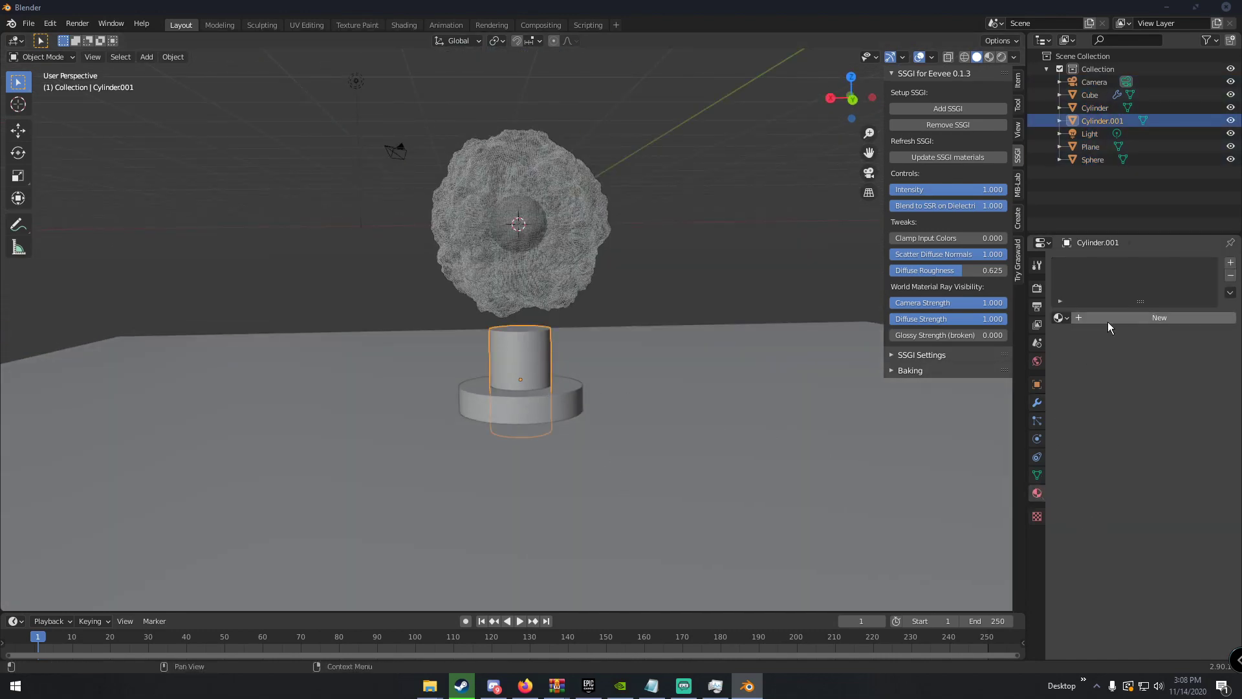
click(1107, 321)
drag(1137, 543, 1223, 542)
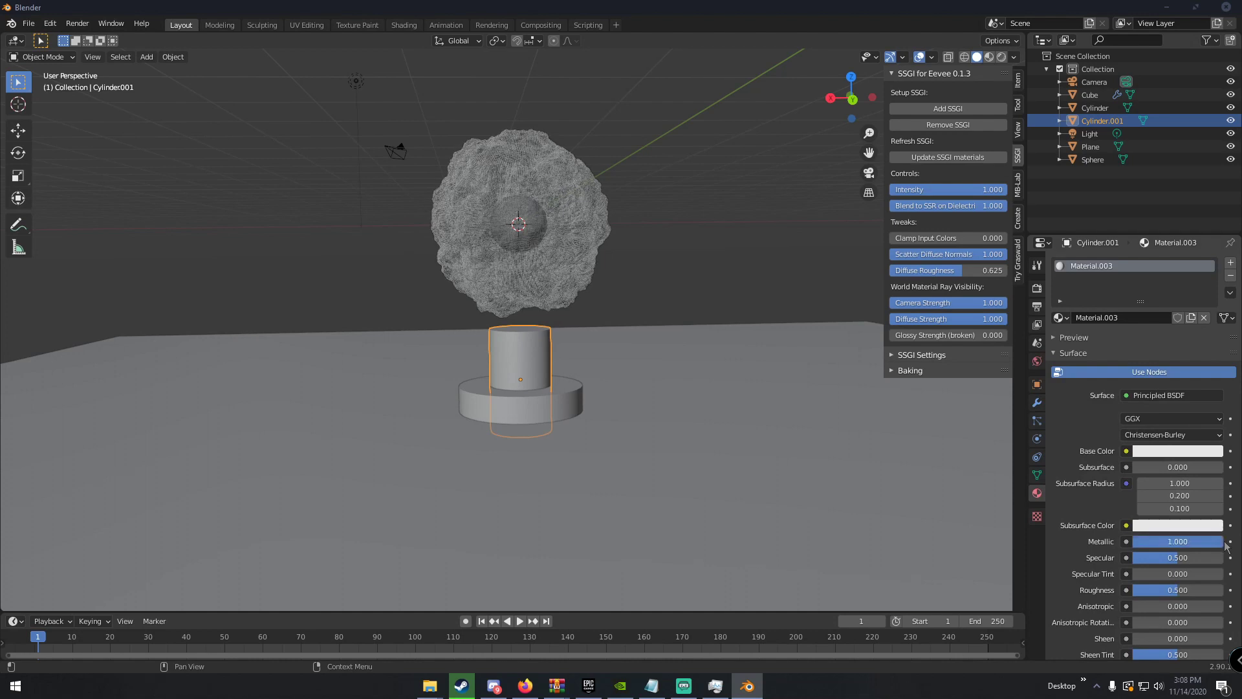
Assign an existing material from the scene to the pedestal's wide base disc.
scroll(677, 467, up, 3)
click(597, 458)
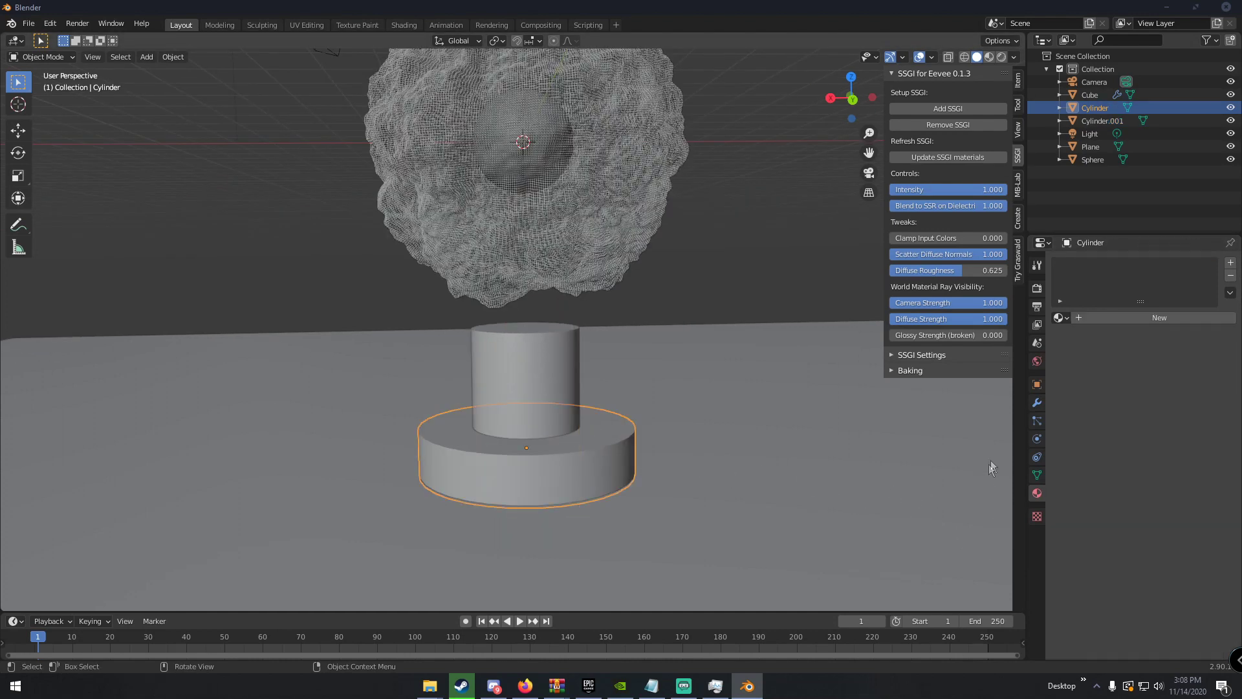
click(1061, 318)
click(1085, 388)
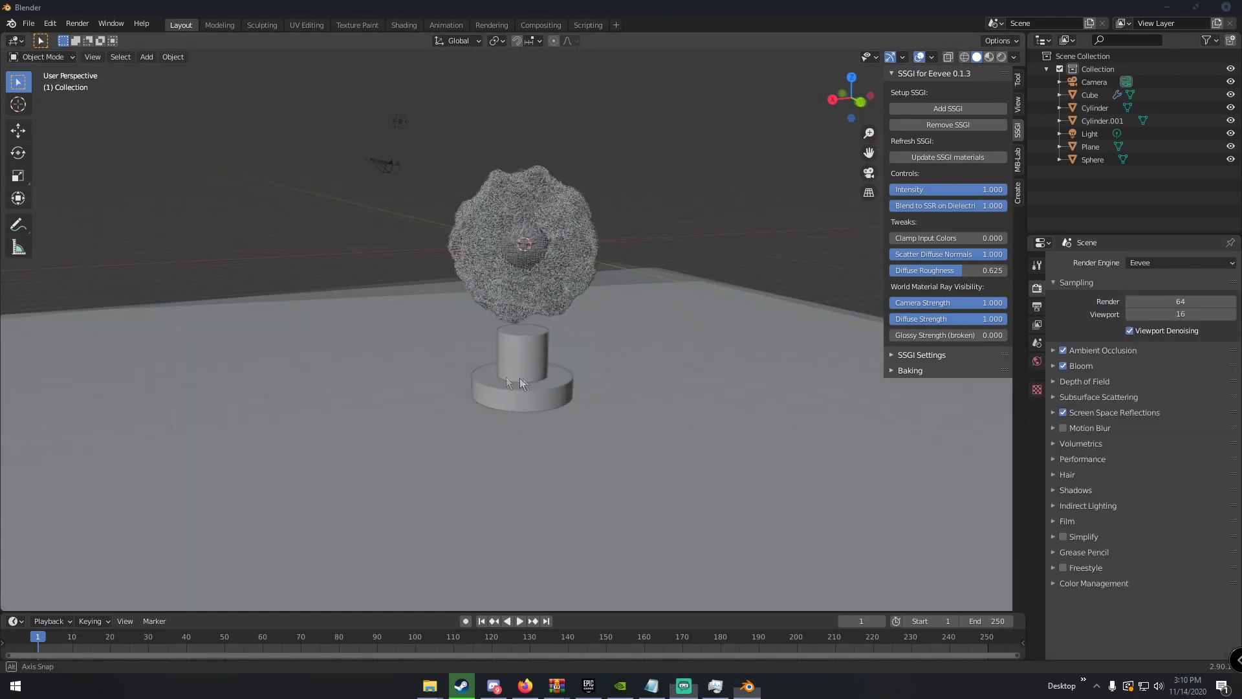
Switch the viewport to Rendered shading and check how the rock and pedestal are lit.
mouse_move(519, 377)
middle_down()
mouse_move(458, 365)
mouse_move(594, 293)
middle_up()
key(z)
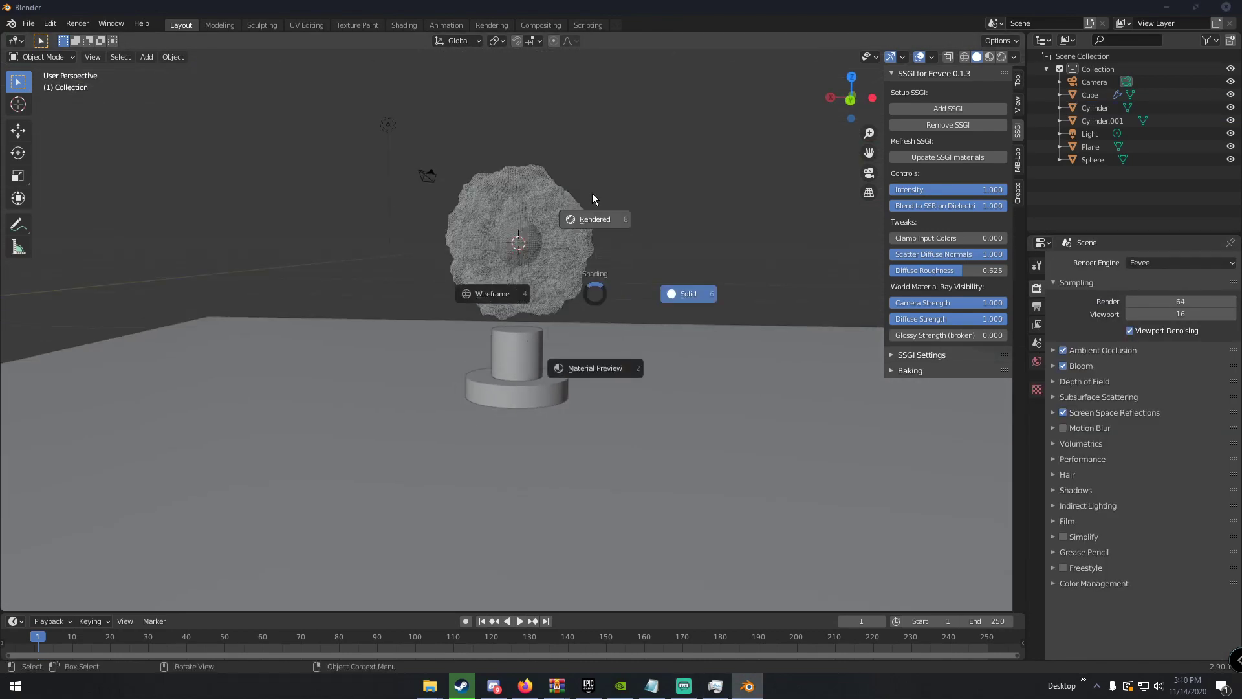
click(591, 192)
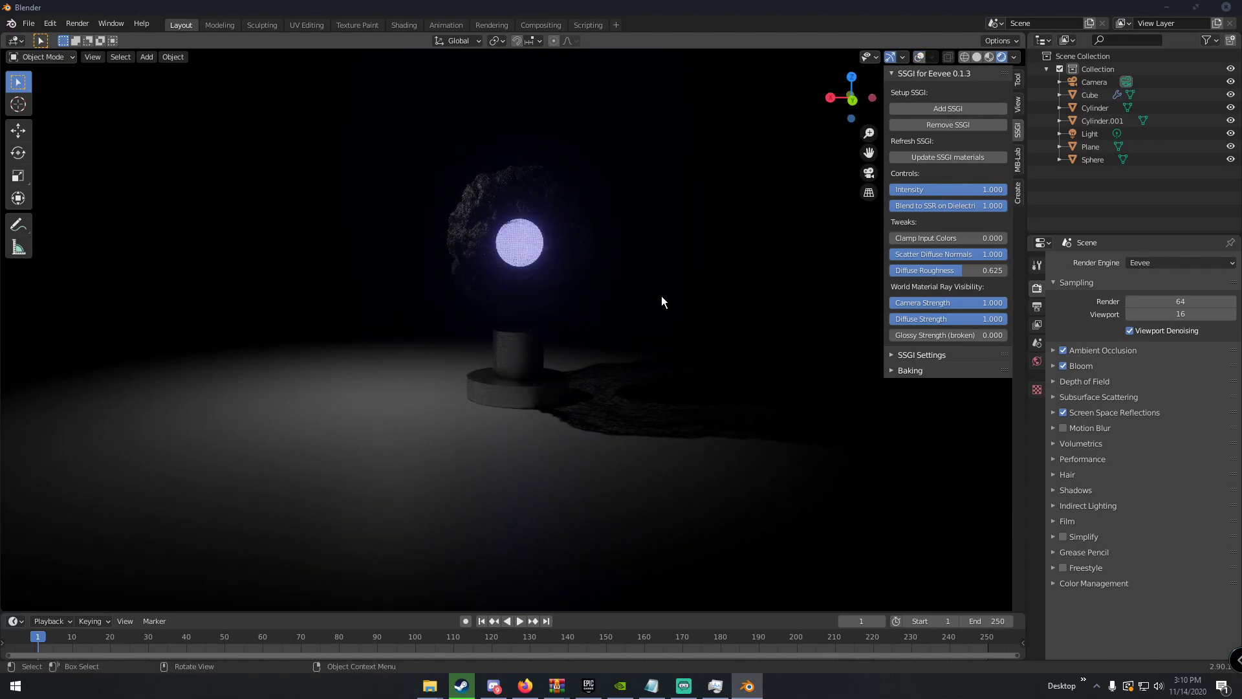
middle_drag(659, 304, 633, 436)
Select the floor plane and change the render engine to Cycles.
click(633, 436)
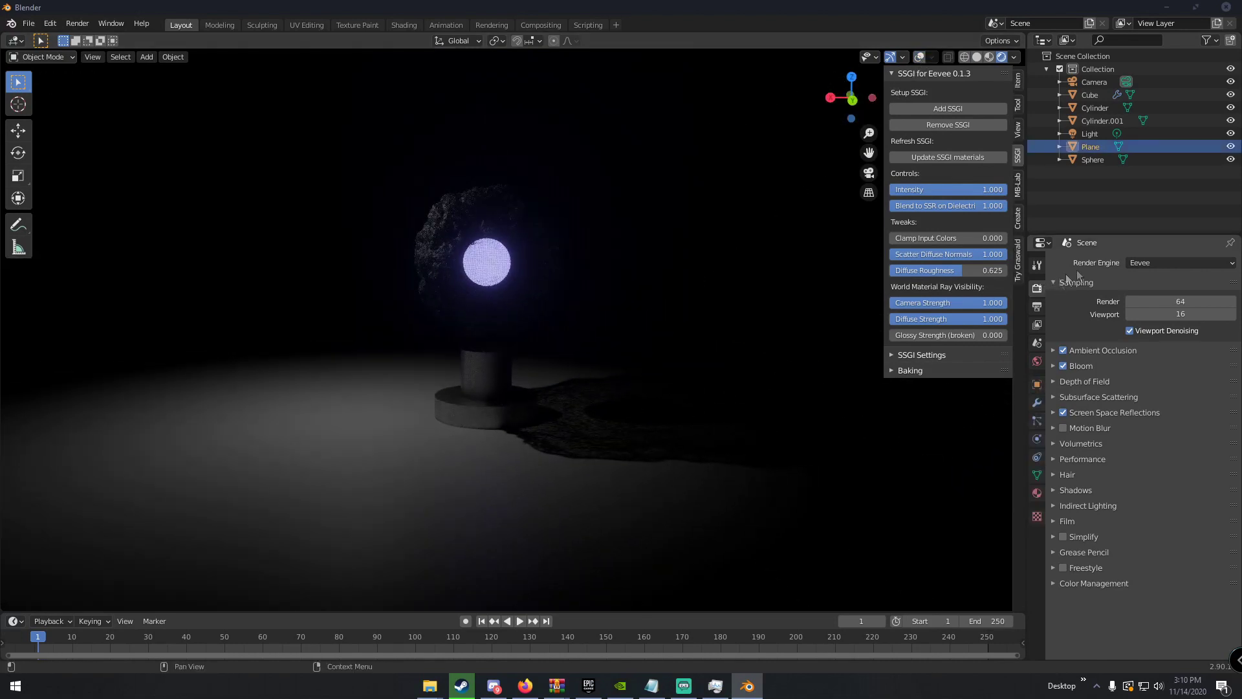
click(1164, 258)
click(1146, 305)
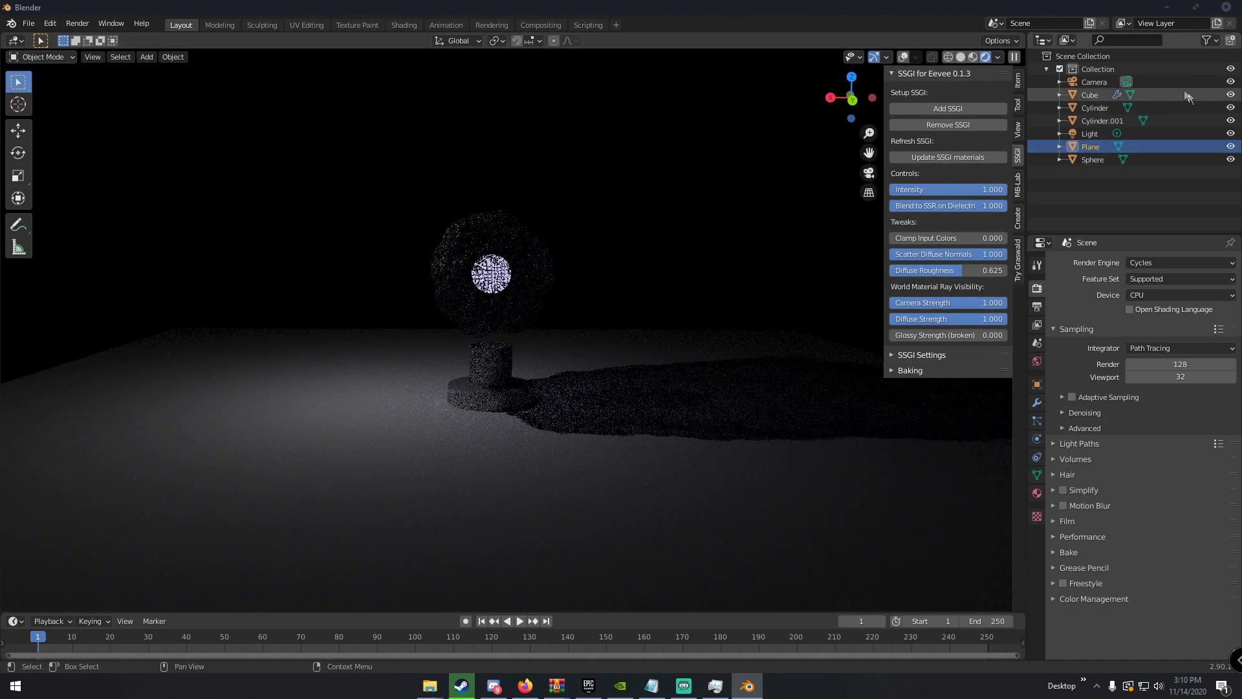
Hide the light to check the scene lit only by the glowing core, and show it again.
click(1231, 133)
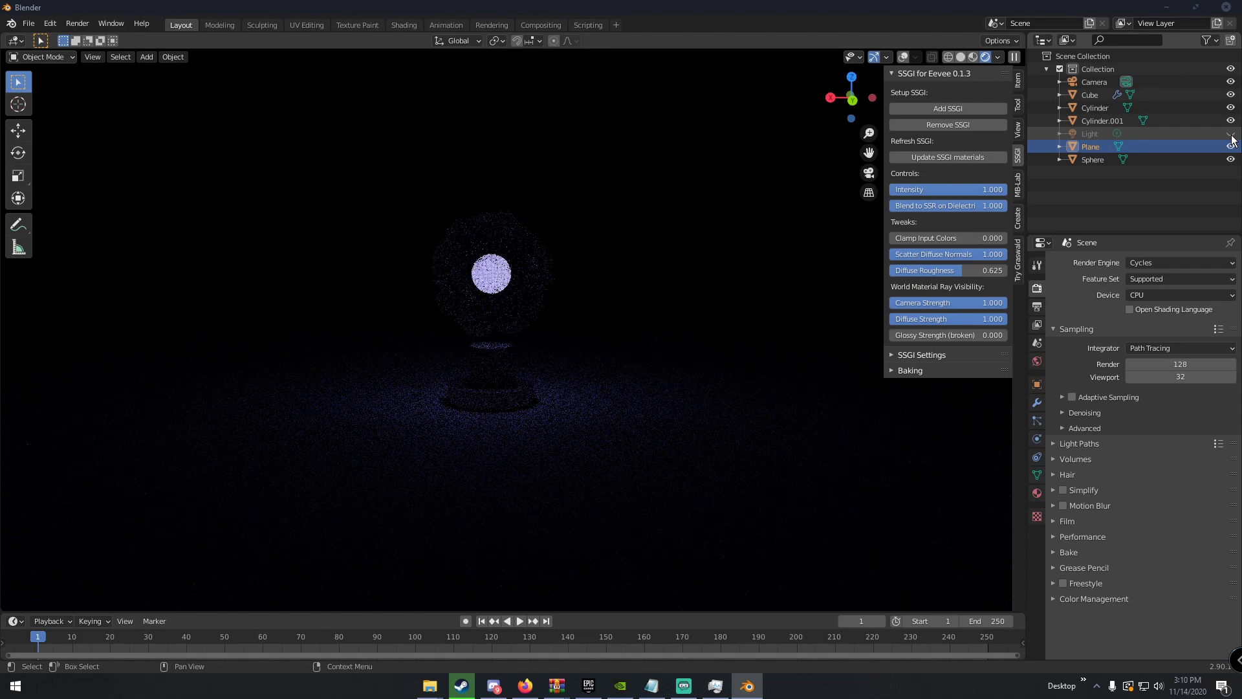
click(1230, 134)
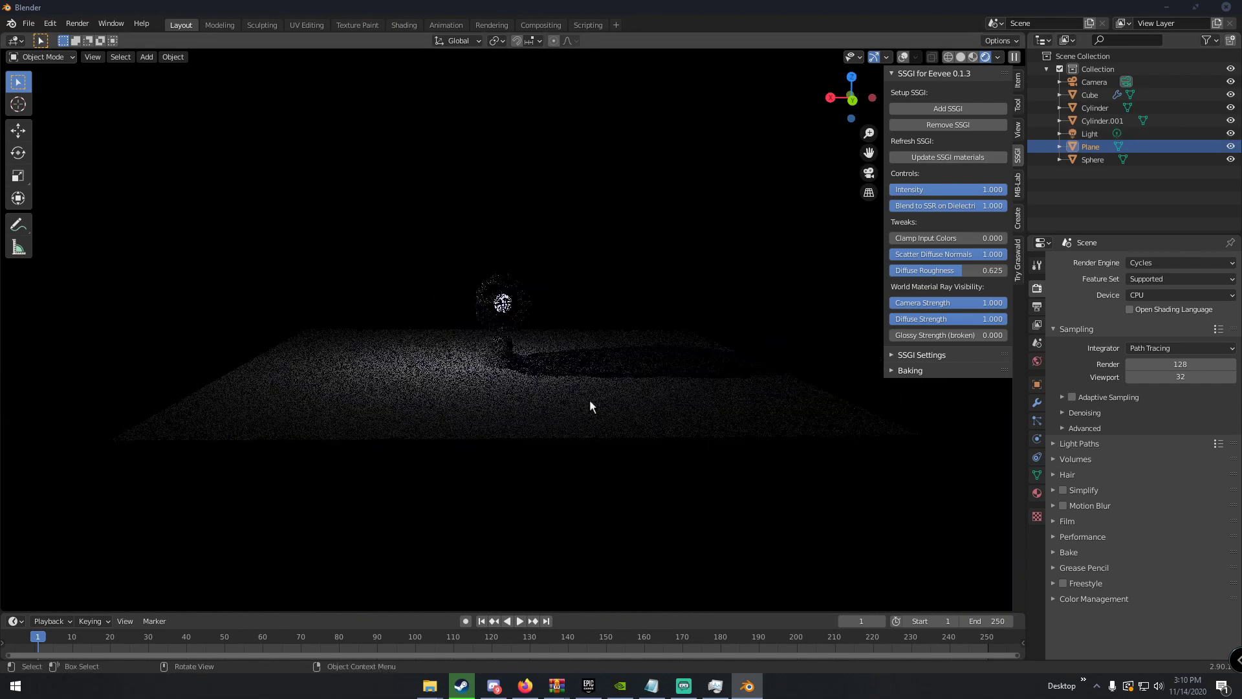
Give the floor plane a new material with a near-black base color and Roughness 1.000.
click(1037, 493)
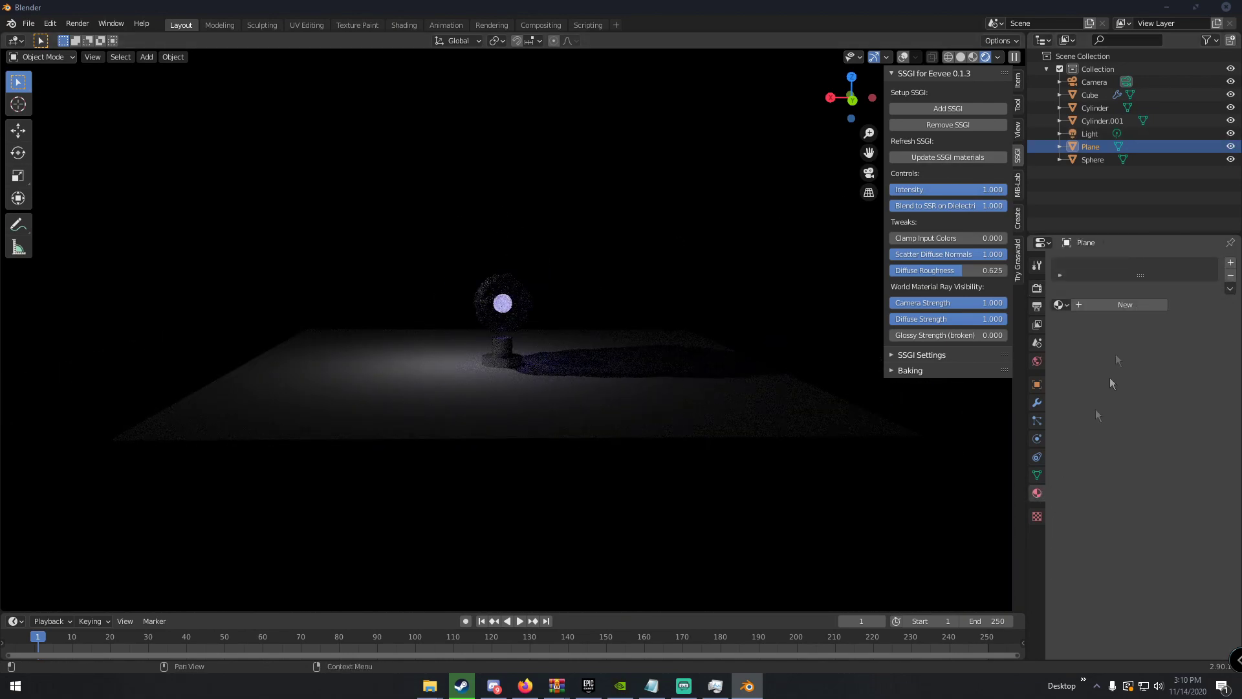
click(1121, 301)
click(1171, 414)
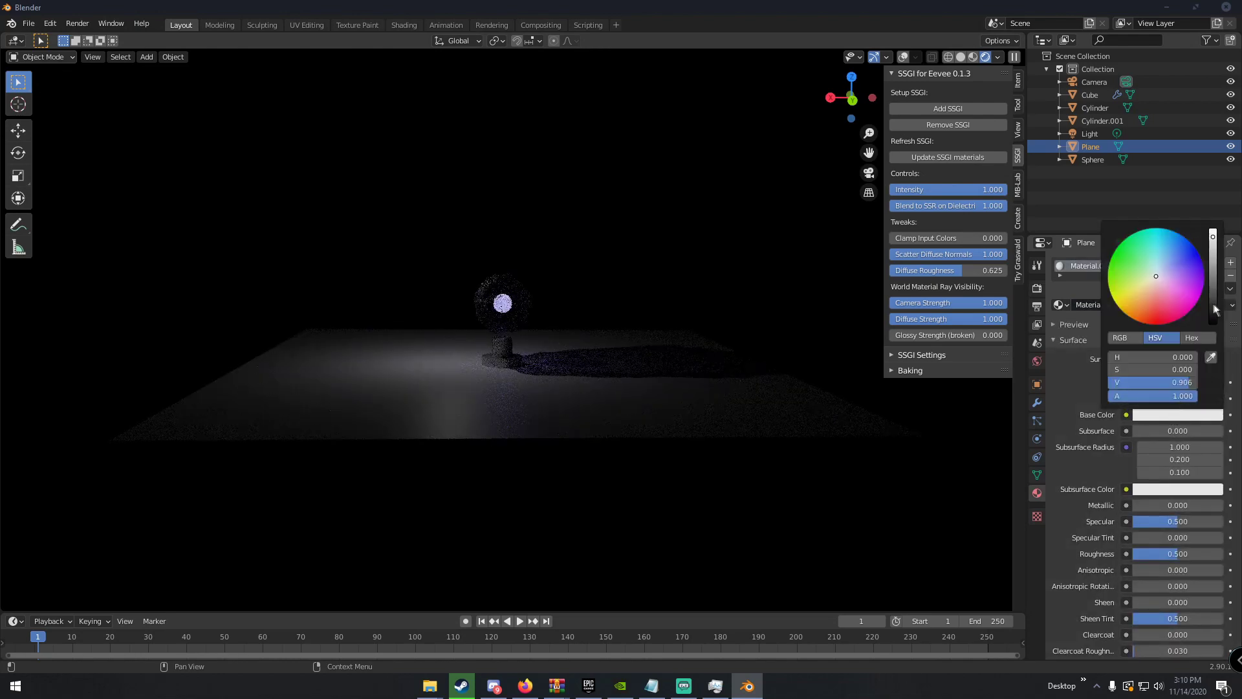
drag(1212, 304, 1213, 323)
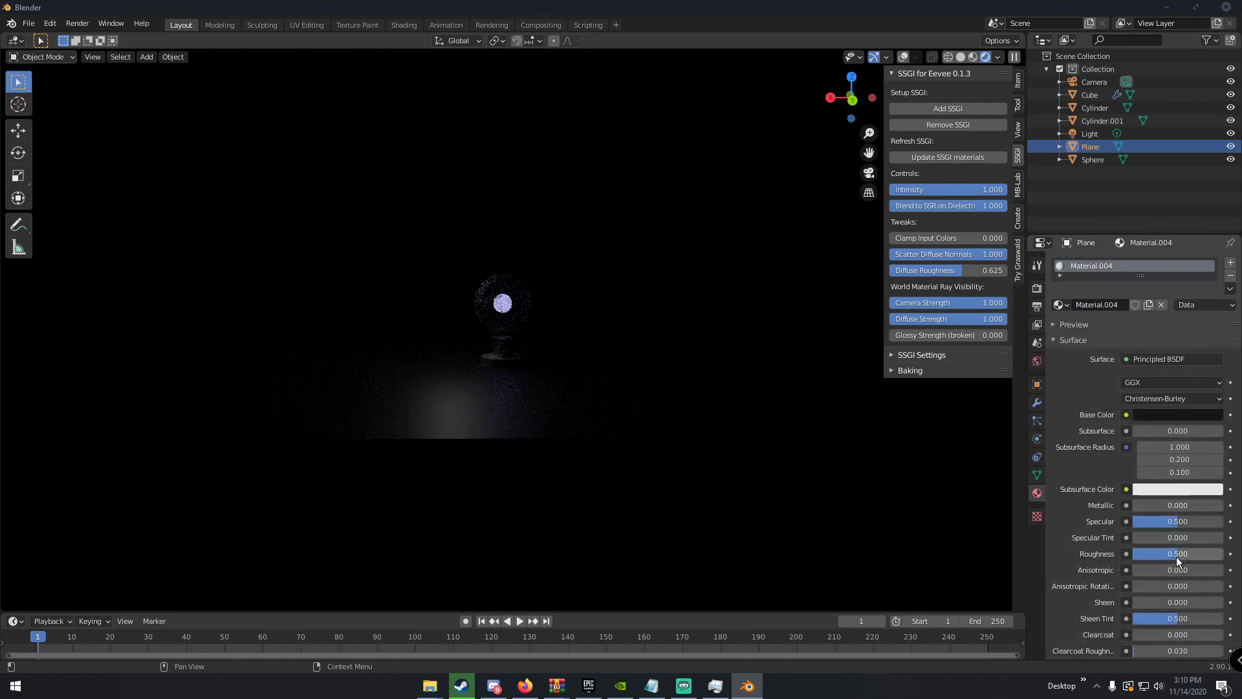
drag(1176, 556, 1224, 556)
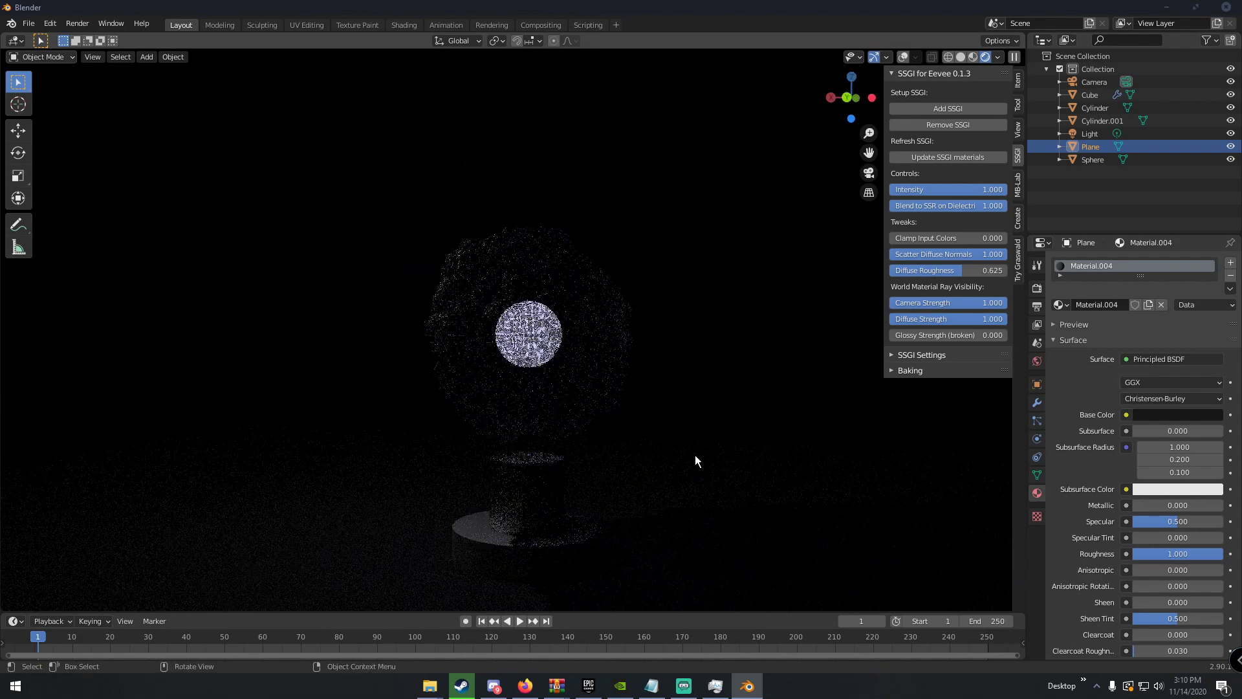
Change the scene's render engine to Eevee.
click(1037, 288)
click(1145, 263)
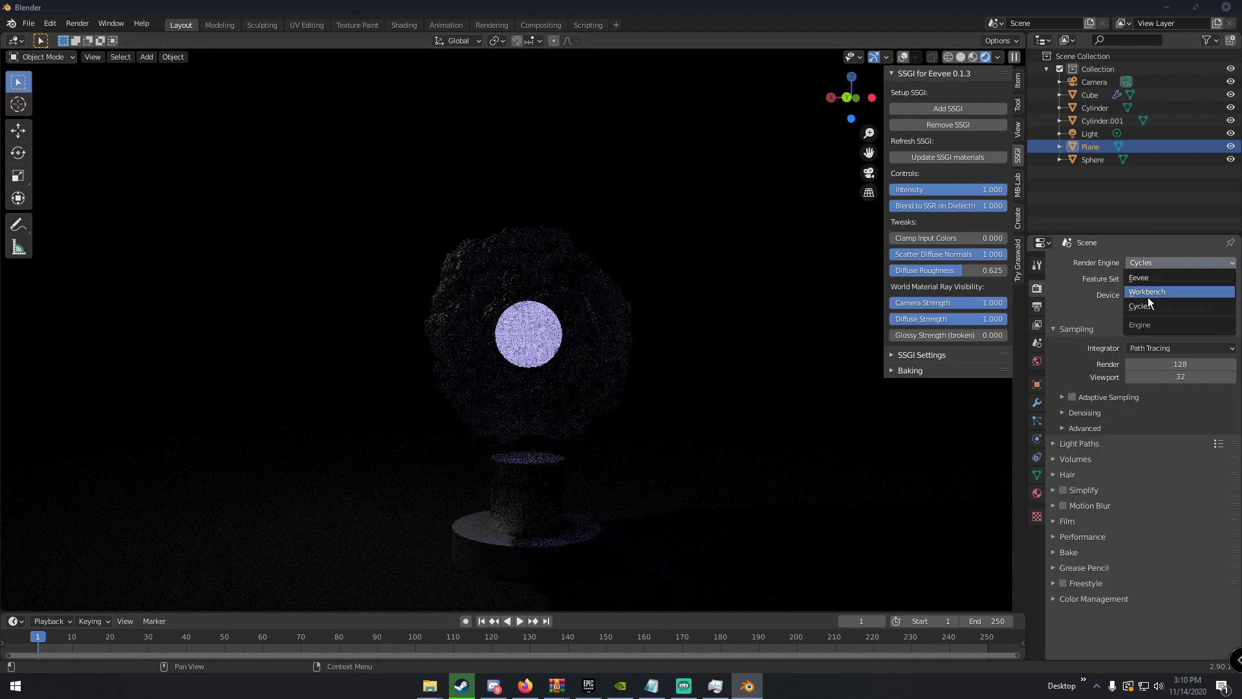
click(1140, 278)
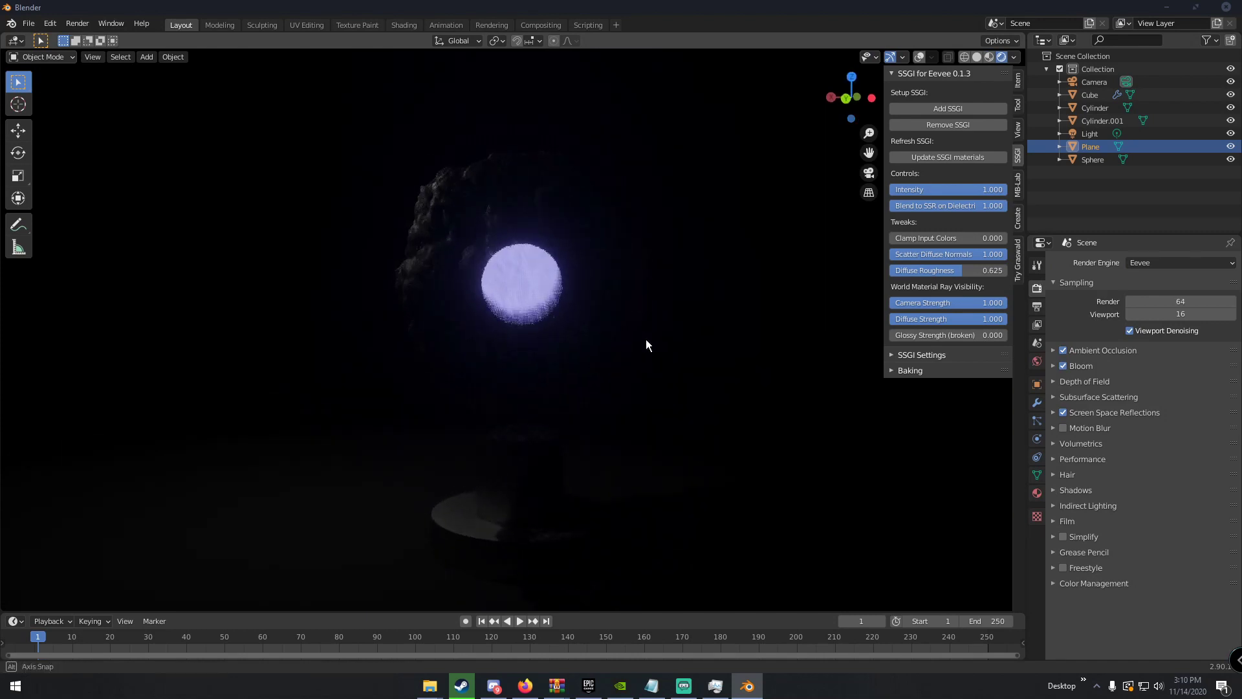
Select the outer rock, switch the viewport to Solid shading and turn the viewport overlays on.
click(591, 252)
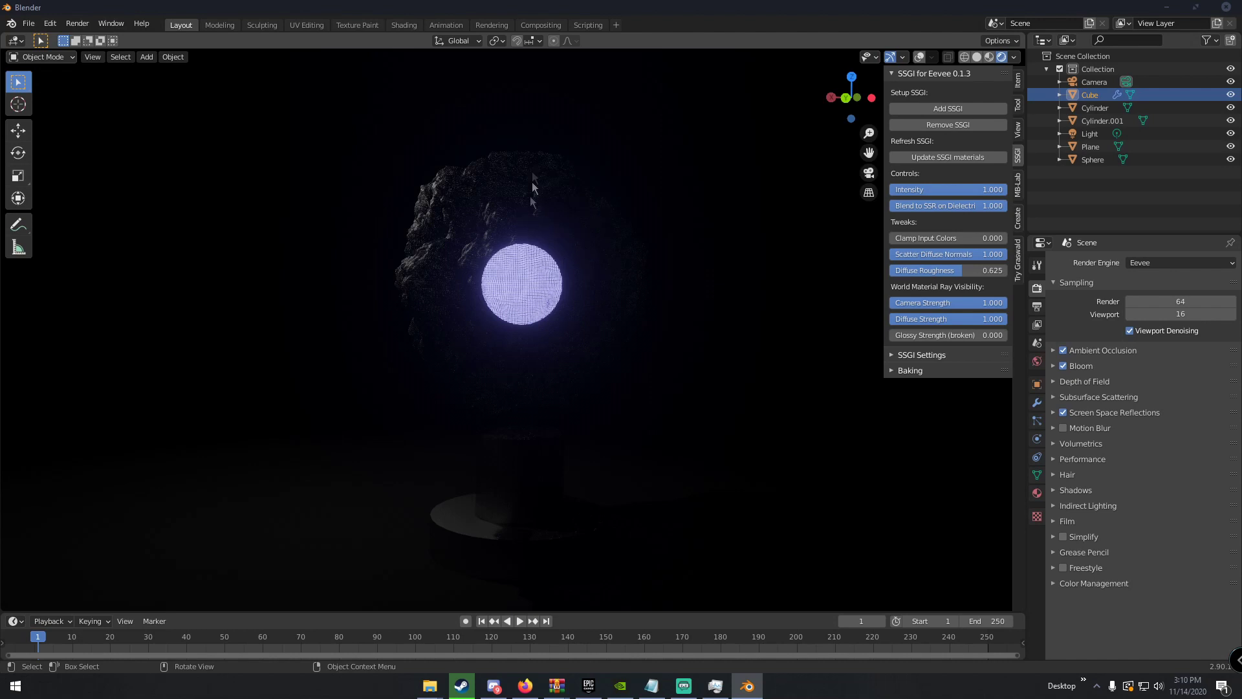
key(z)
click(568, 203)
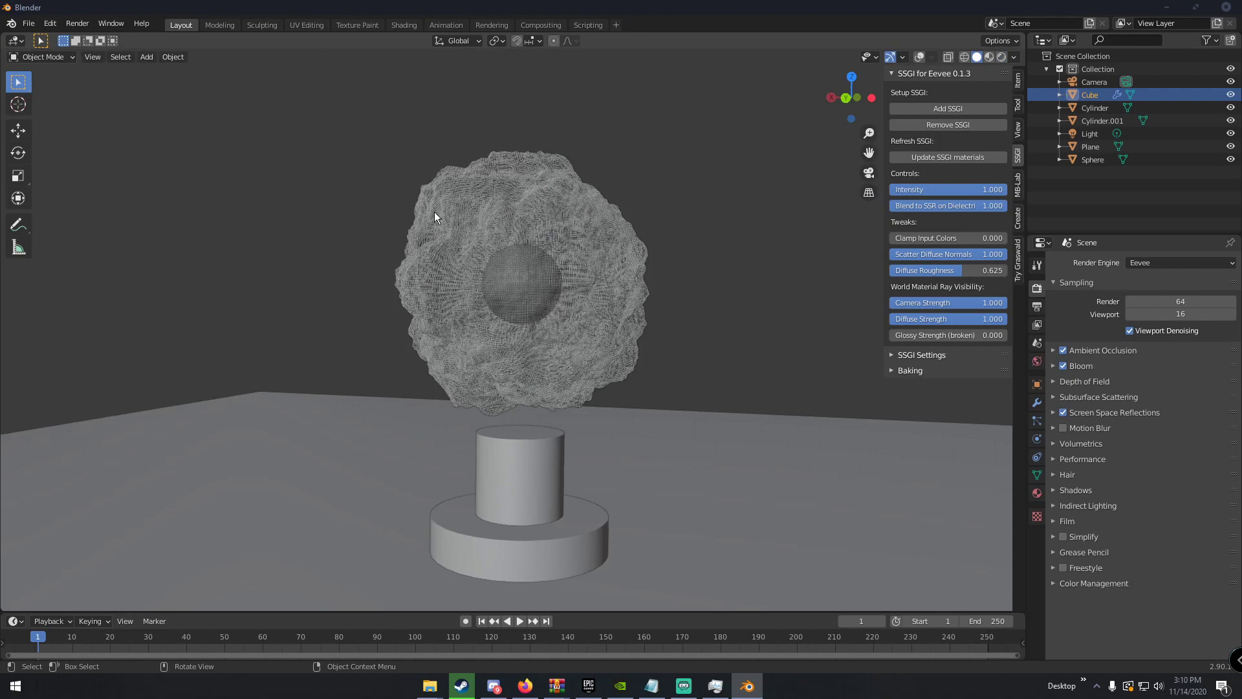
click(918, 56)
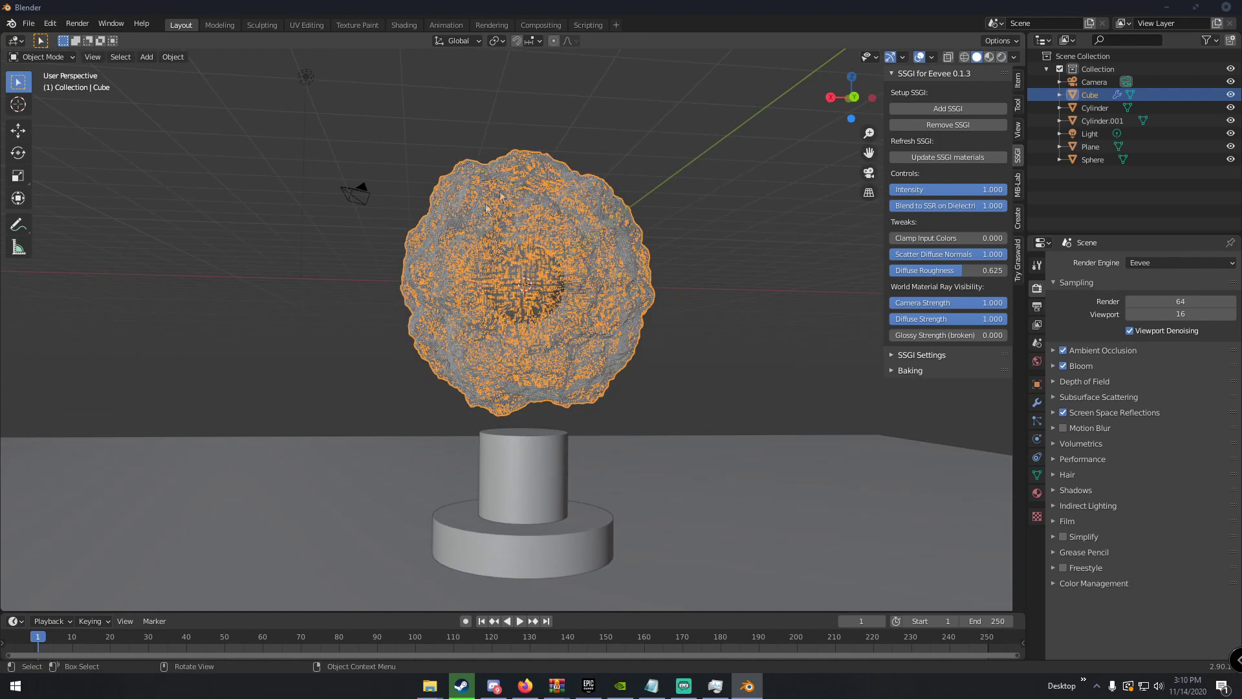
Insert a keyframe on frame 1 for the rock's Clouds texture Size at 0.43.
click(1037, 494)
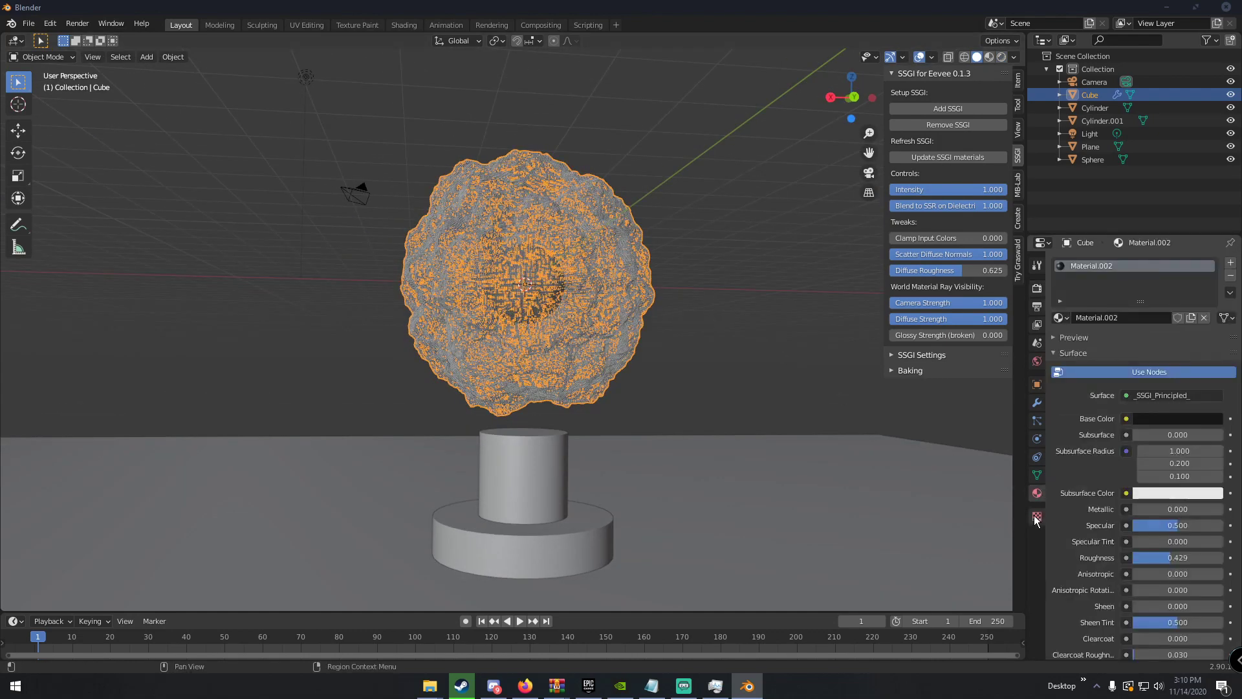
click(1036, 516)
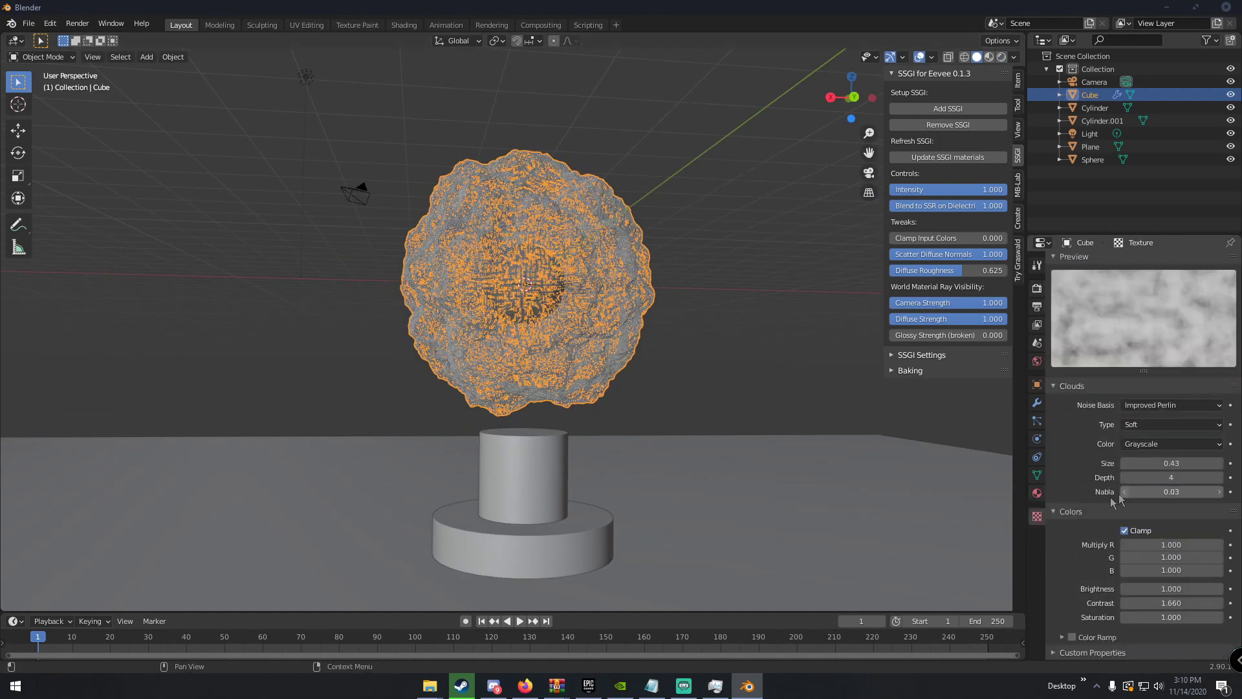
right_click(1155, 463)
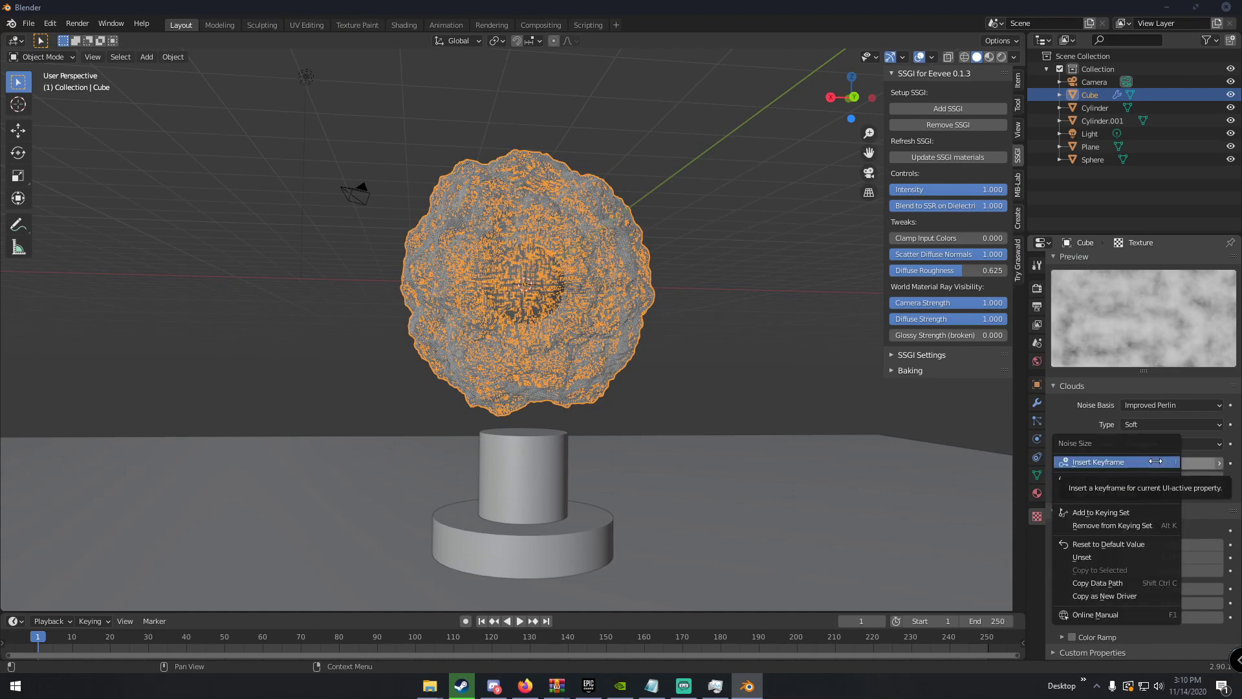
click(1148, 462)
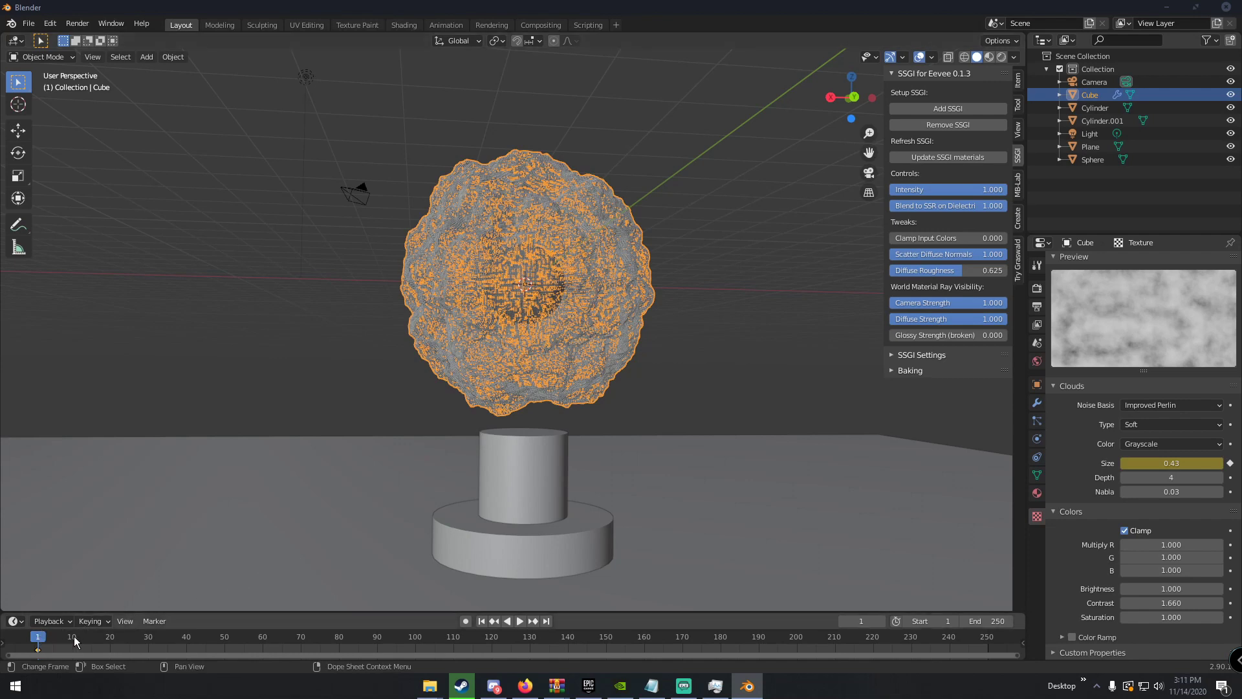
Set the rock's Clouds texture Size to 0.75 on frame 27 and keyframe it.
key(space)
click(138, 639)
key(space)
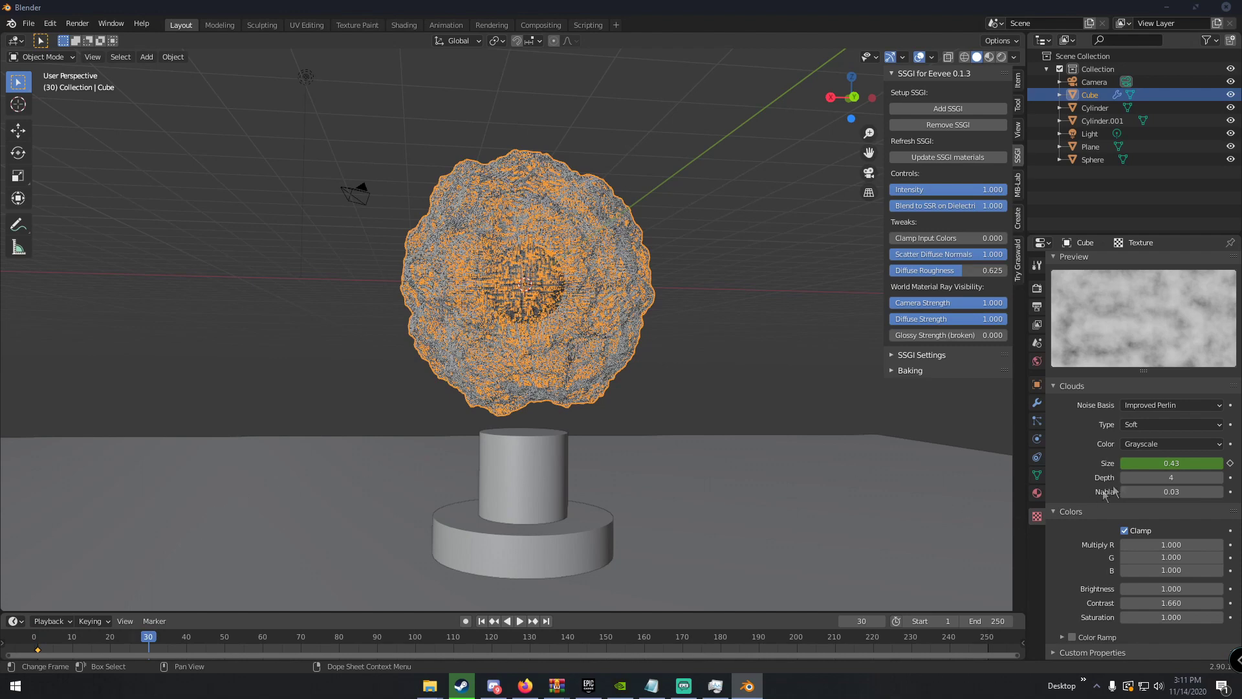
key(Left)
key(Left)
key(Left)
mouse_move(1170, 463)
mouse_down()
mouse_move(1198, 463)
mouse_move(1164, 467)
mouse_up()
click(1167, 463)
key(BackSpace)
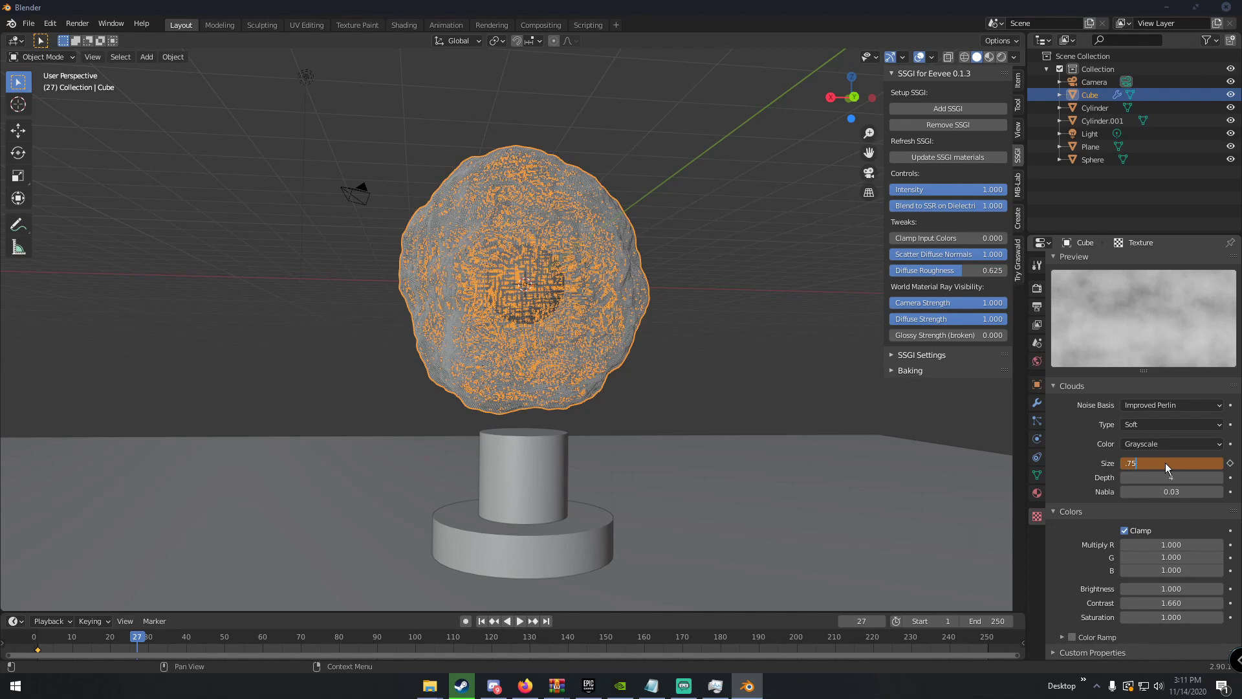
text(.75)
key(Return)
right_click(1166, 463)
click(1165, 463)
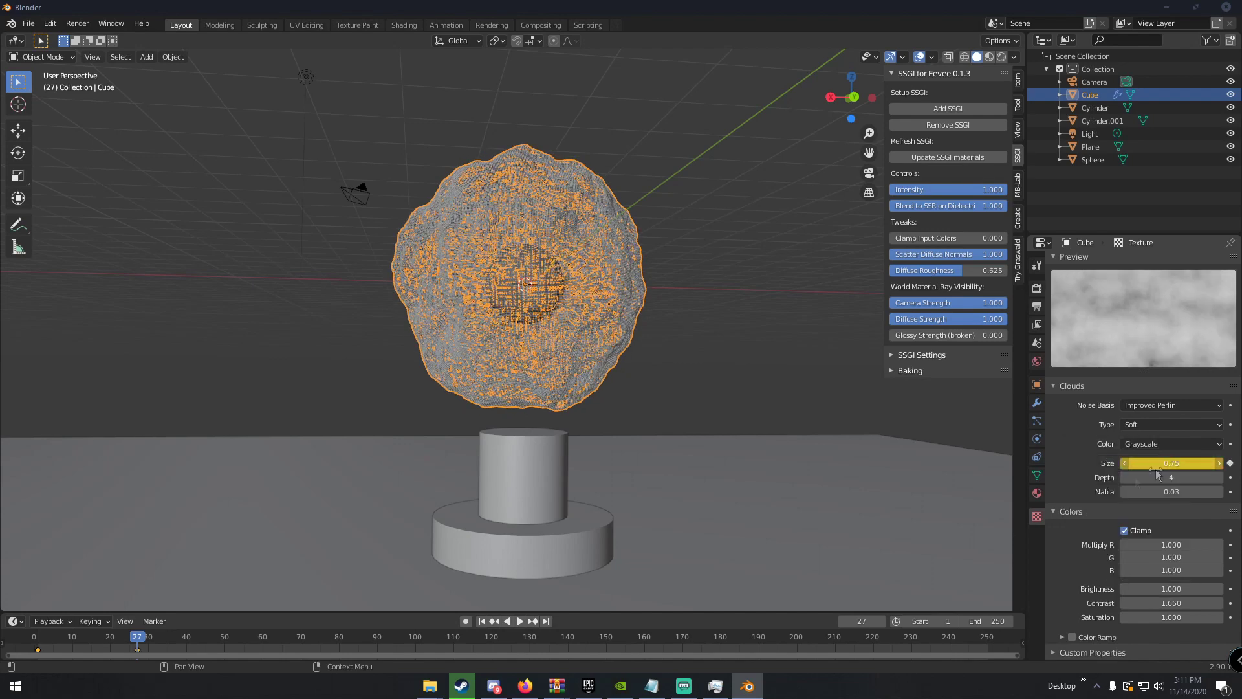
Reduce the Clouds texture Size on frame 60 and insert a keyframe for it.
click(263, 637)
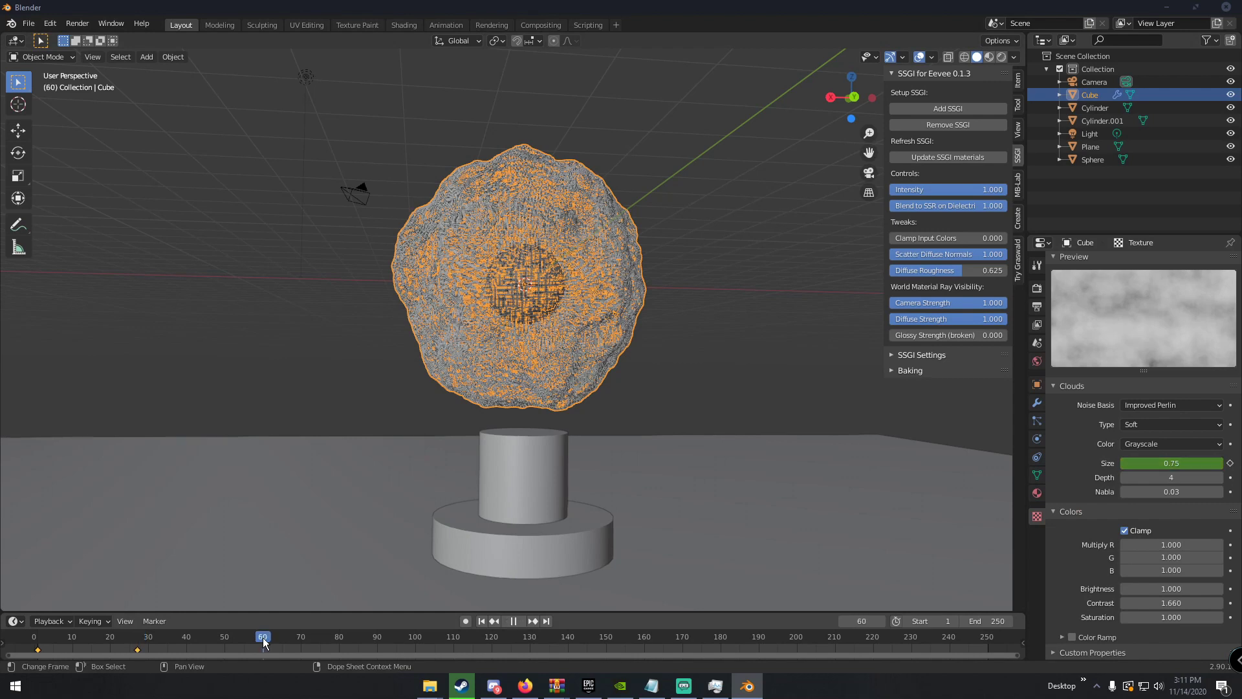
click(1176, 463)
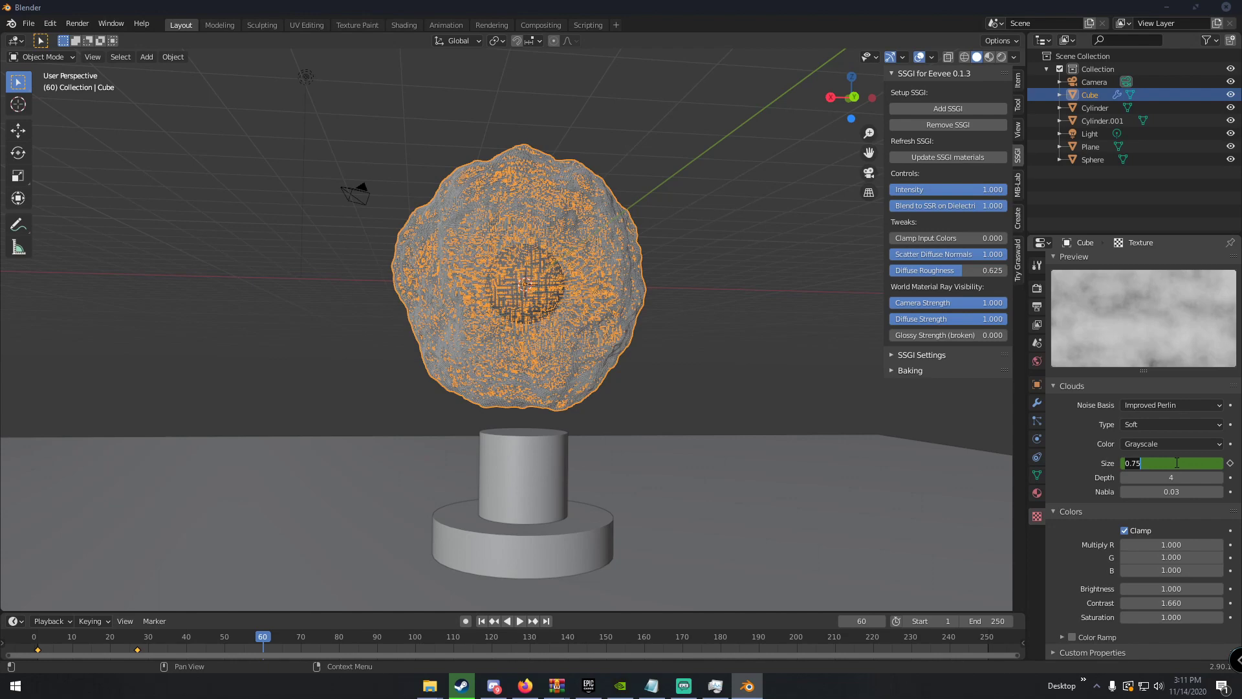
key(BackSpace)
key(Return)
right_click(1176, 463)
click(1157, 461)
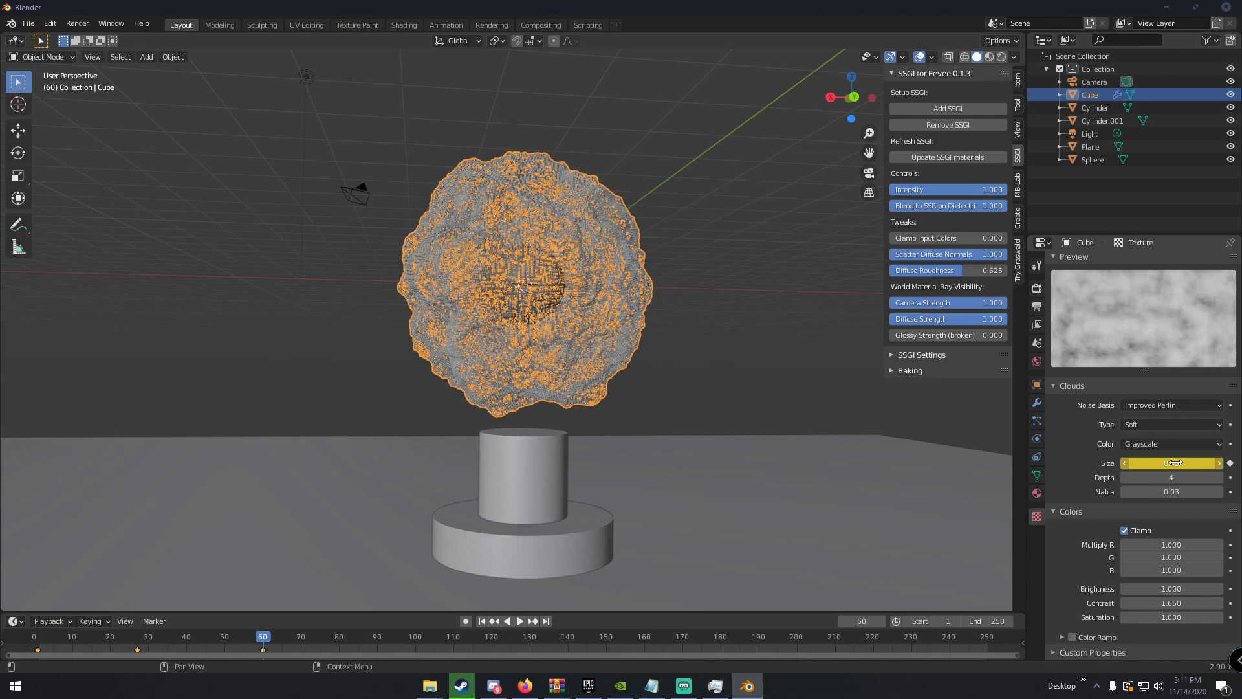
Set the Clouds texture Size to 0.8 on frame 100 and keyframe it.
click(416, 641)
key(space)
key(space)
click(1169, 464)
text(.8)
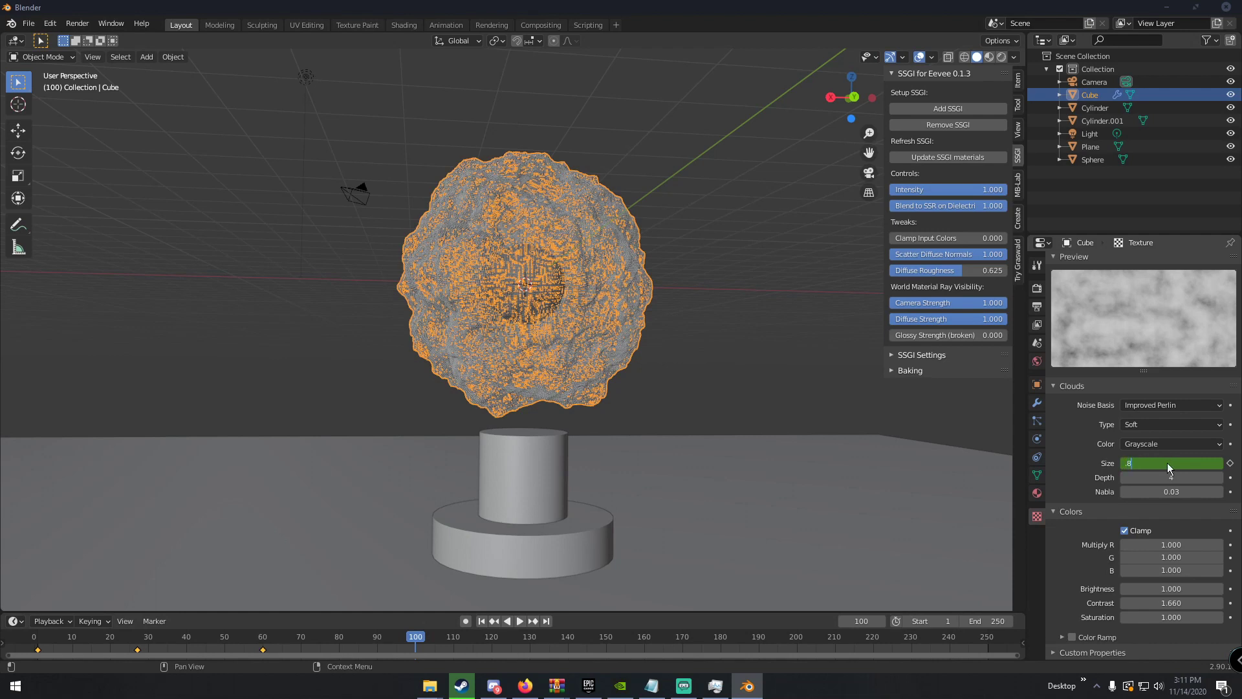
key(Return)
right_click(1169, 466)
click(1168, 463)
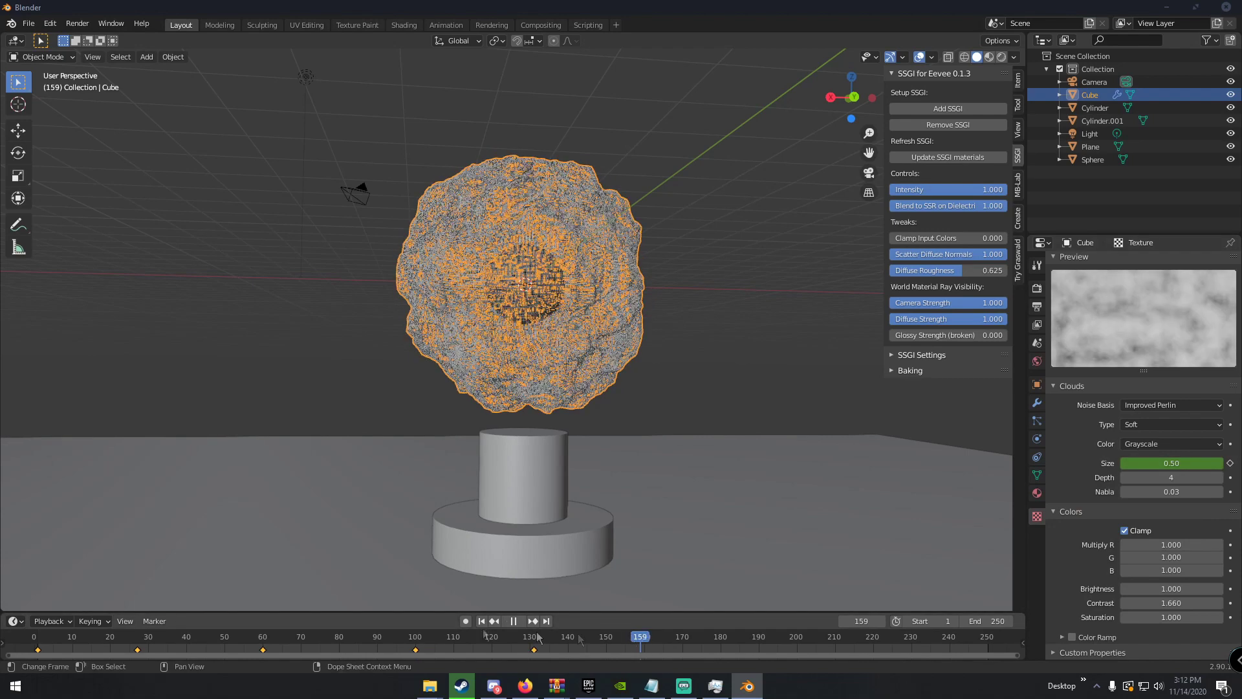
Return to frame 1 and check the Clouds texture Size at the start of the animation.
click(38, 647)
key(space)
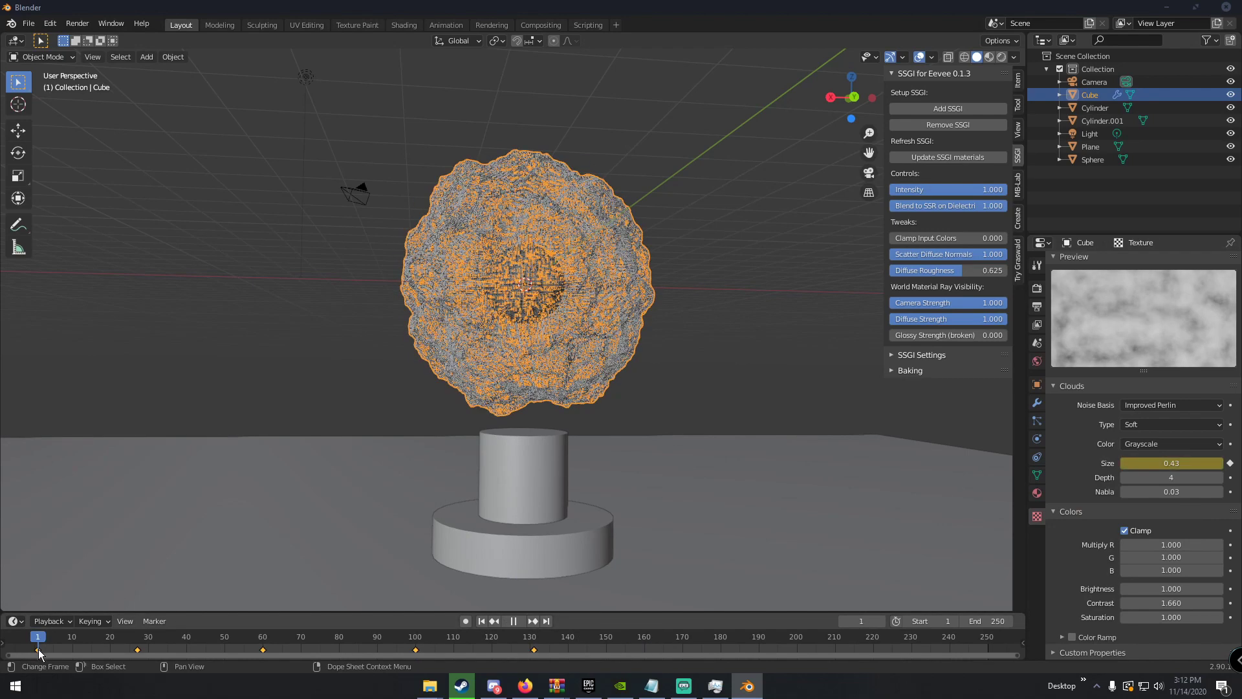
key(space)
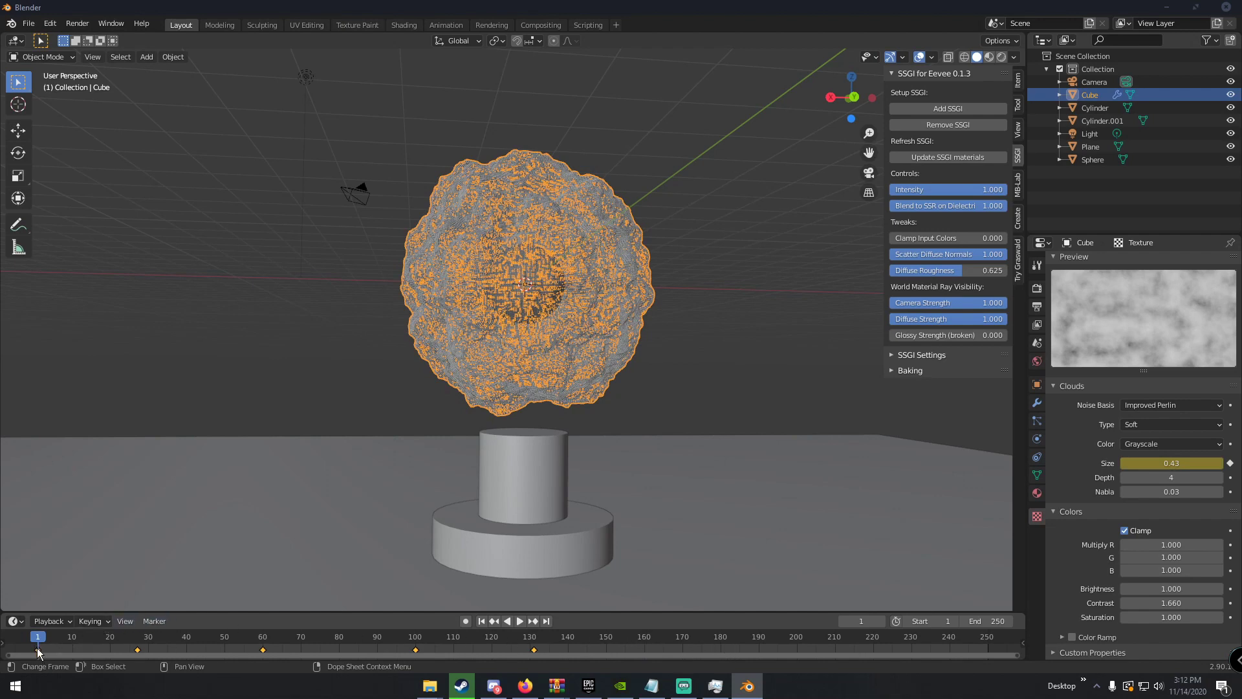
Set the rock's Clouds texture Size to 0.43 on frame 159 and insert a keyframe for it.
click(648, 641)
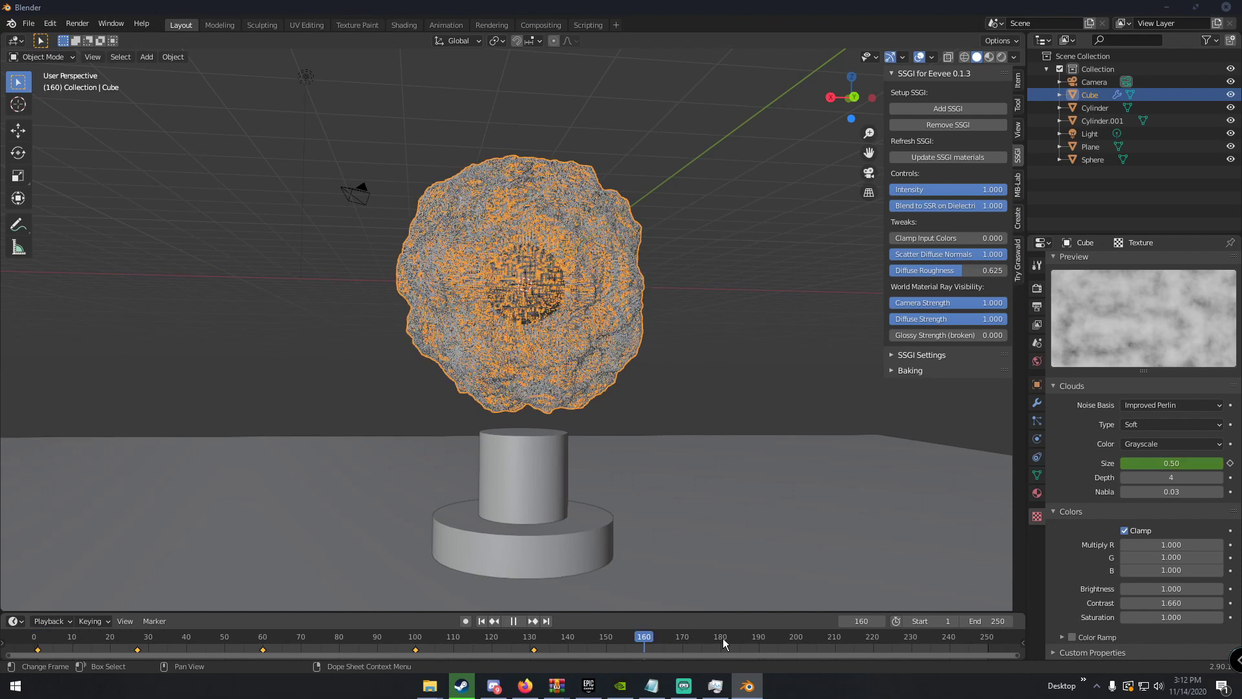
key(space)
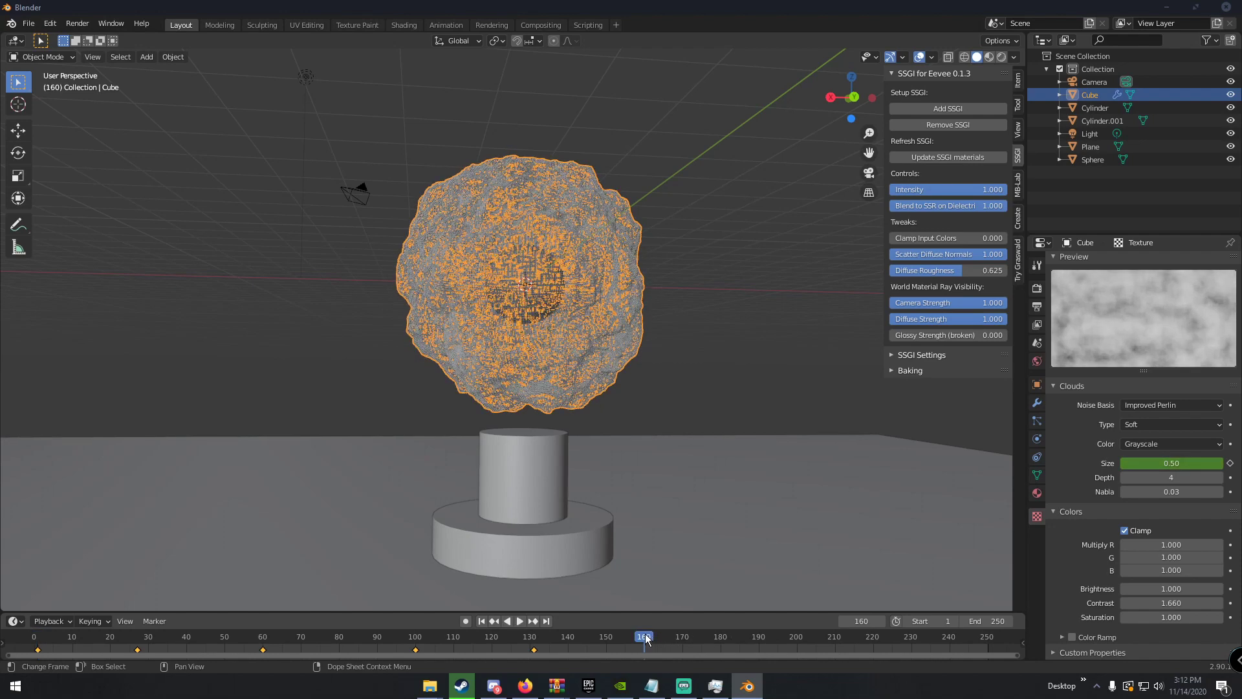
key(space)
click(643, 638)
drag(642, 638, 641, 639)
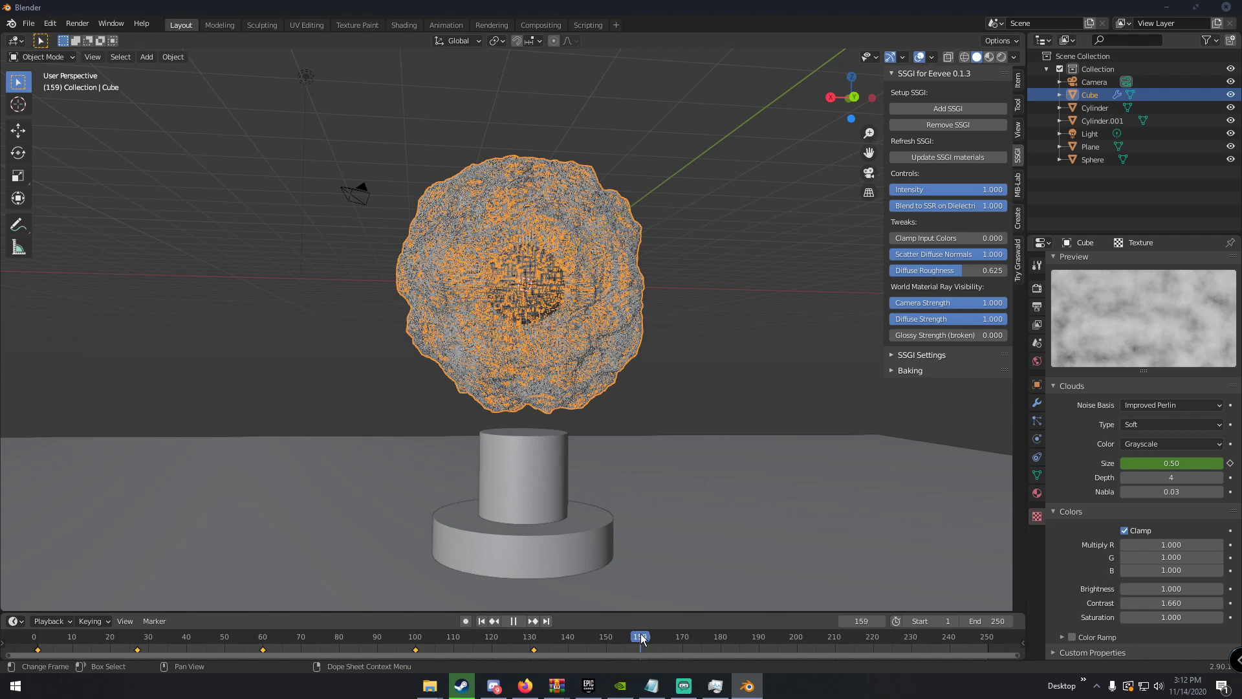
click(164, 462)
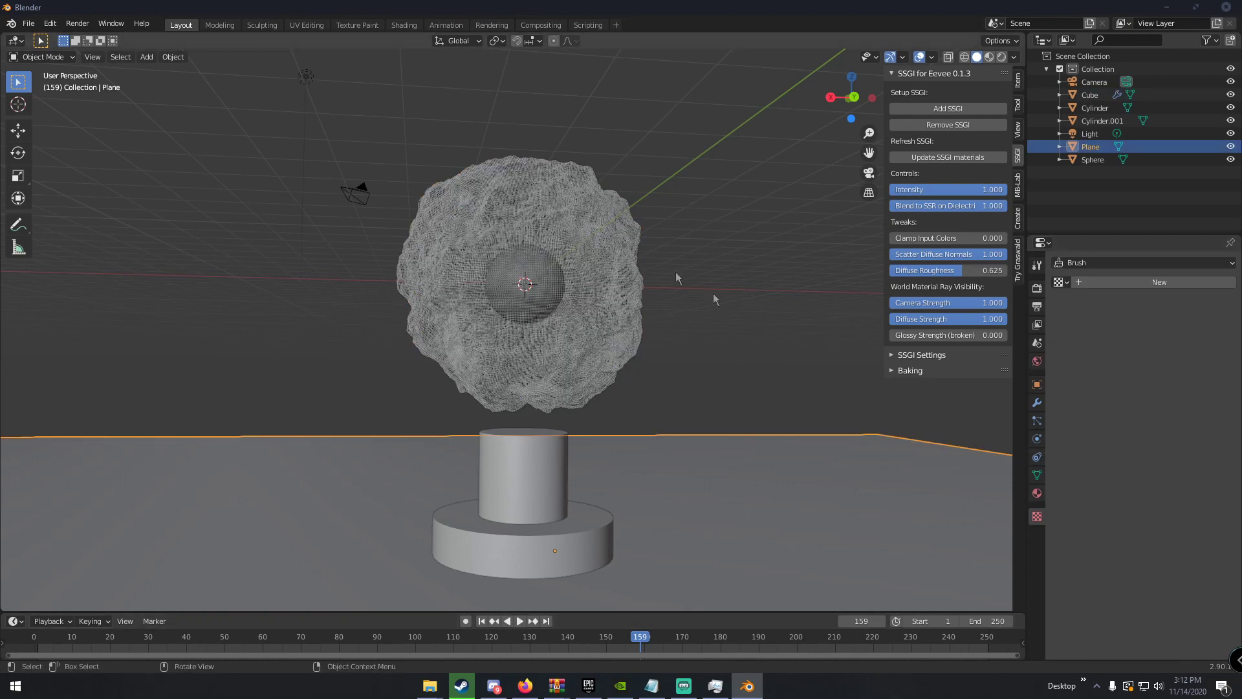
click(598, 233)
click(1192, 531)
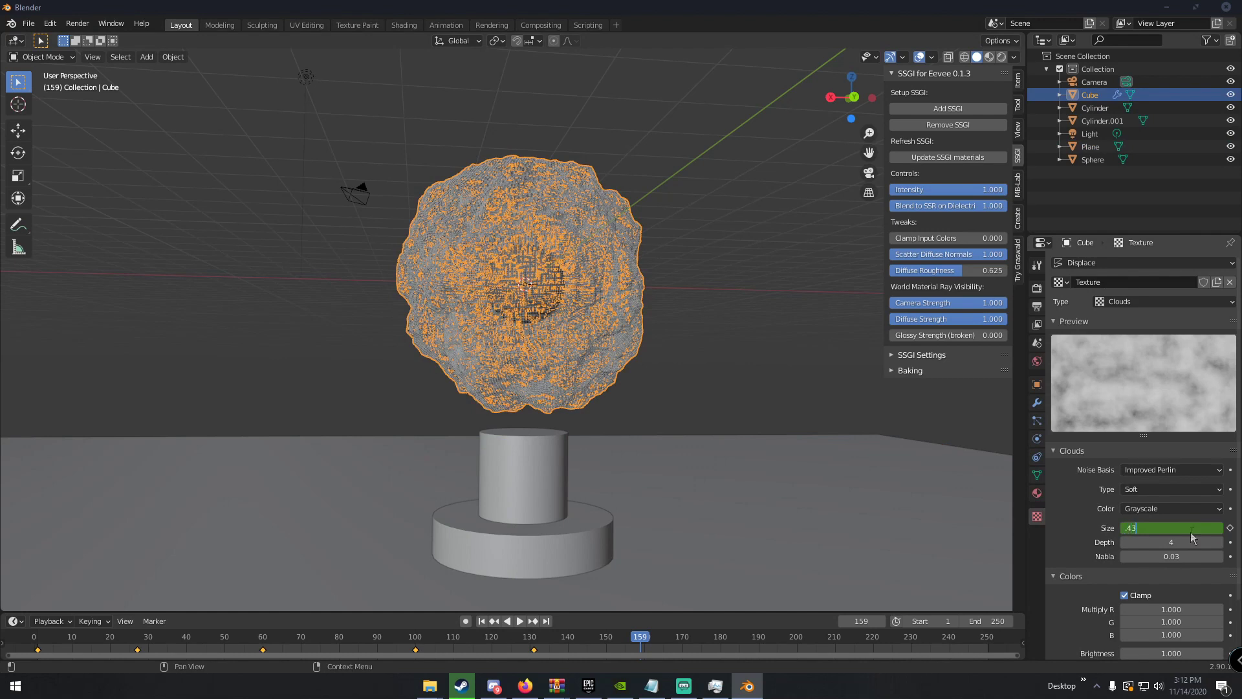
key(Return)
right_click(1191, 535)
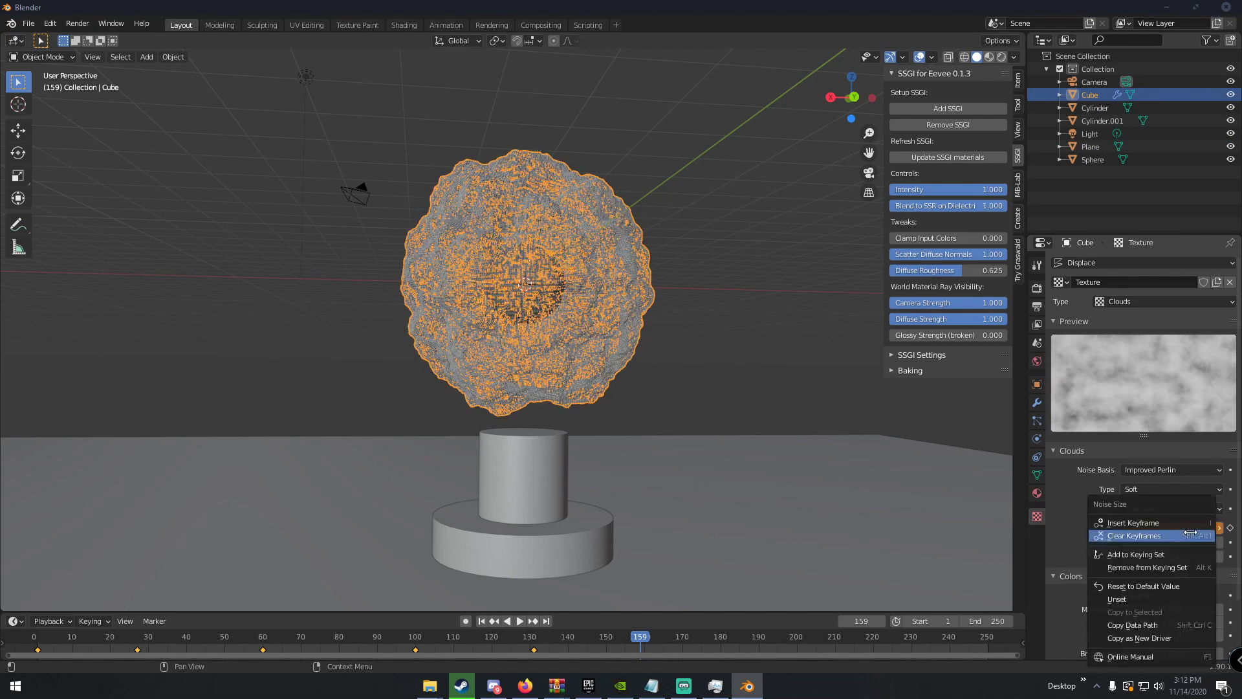
click(1164, 518)
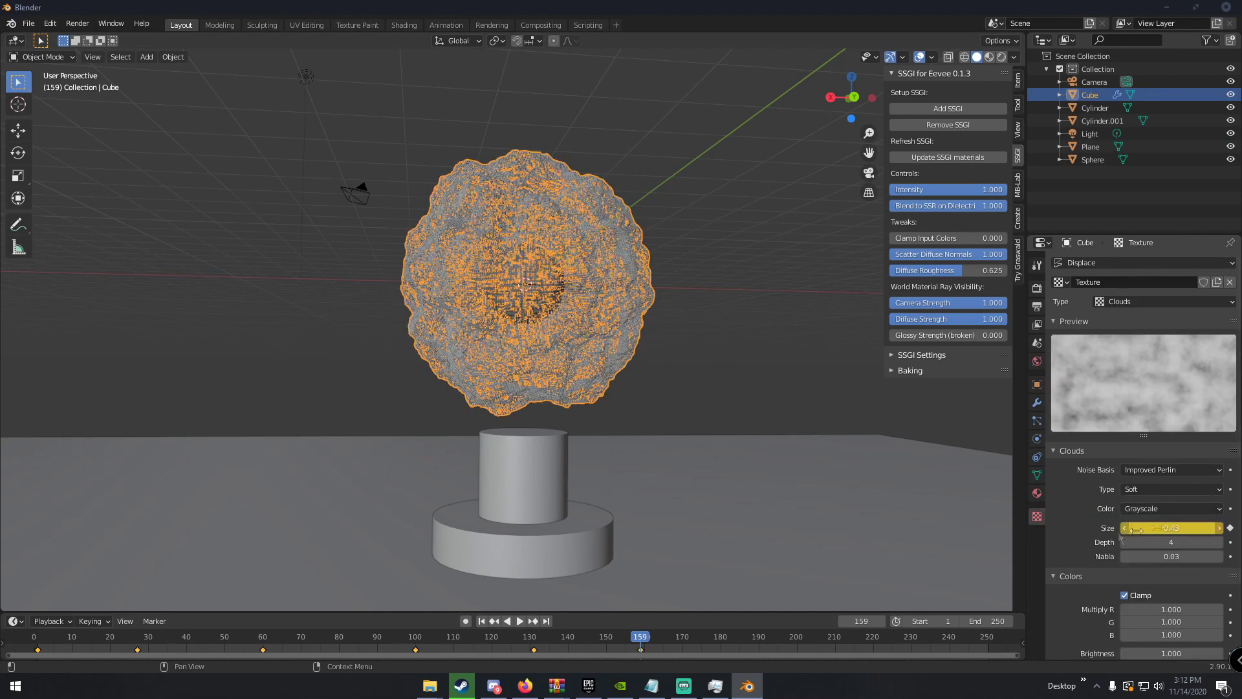
Deselect the rock and play the animation from frame 0 to check its changing surface, stopping after a few frames.
click(35, 638)
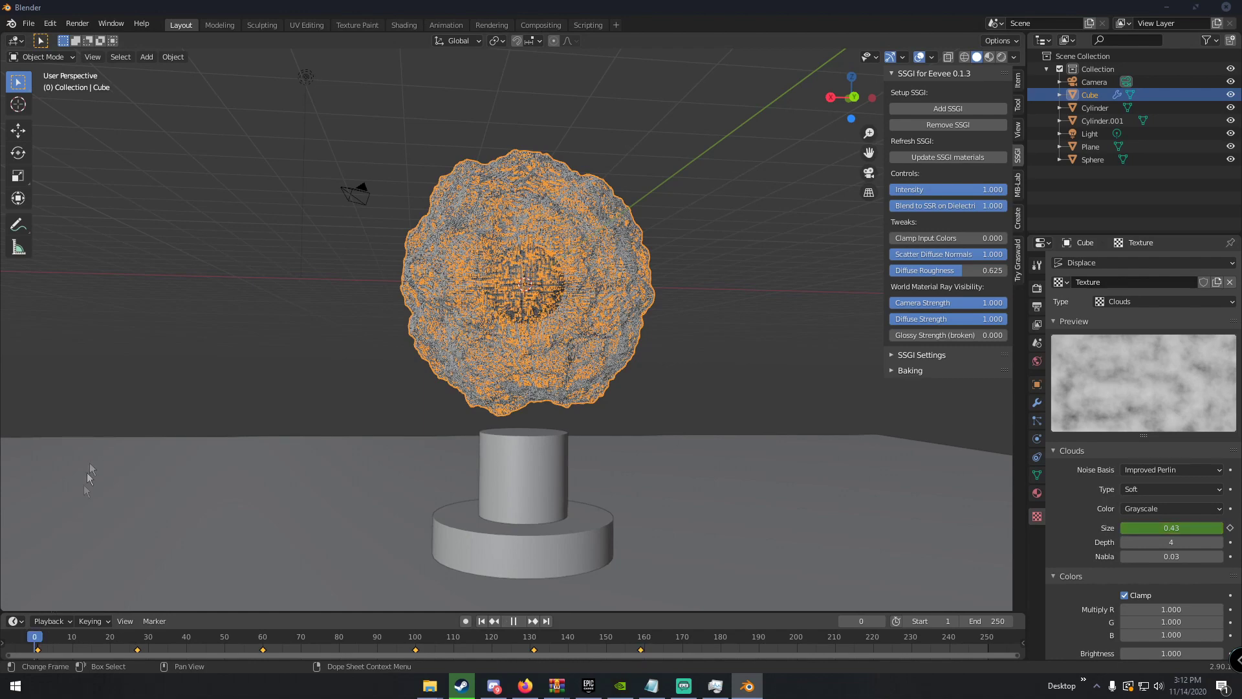
click(321, 355)
click(521, 621)
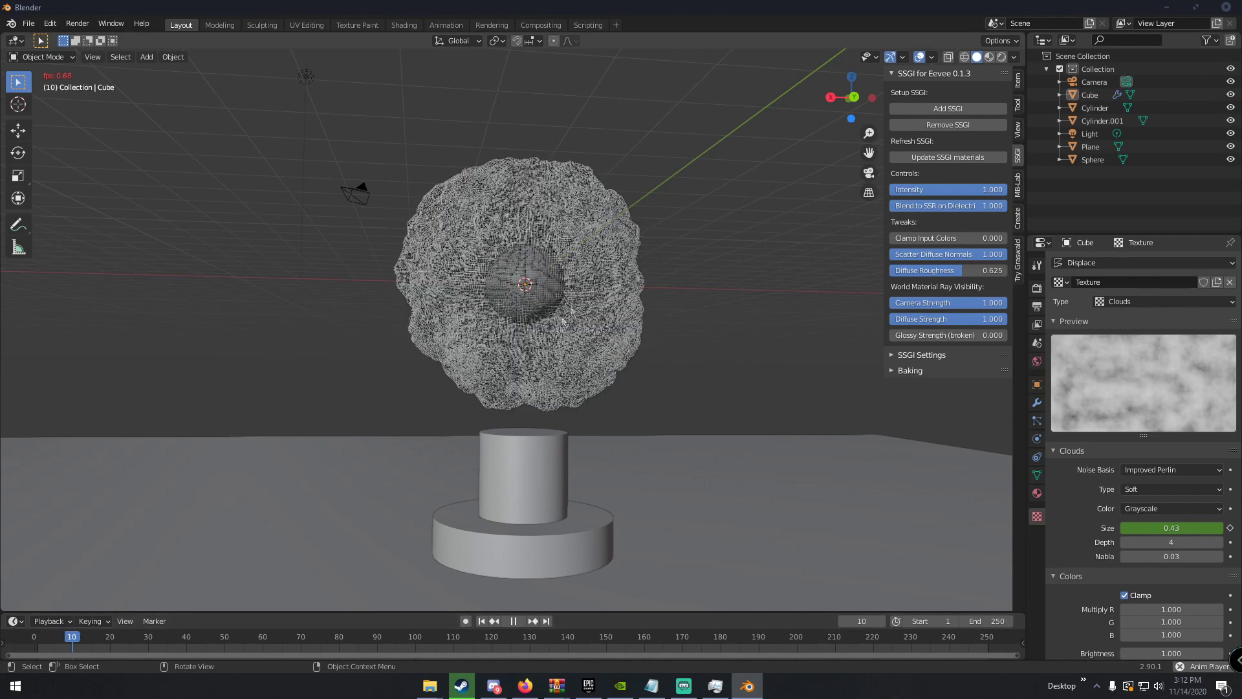
click(514, 621)
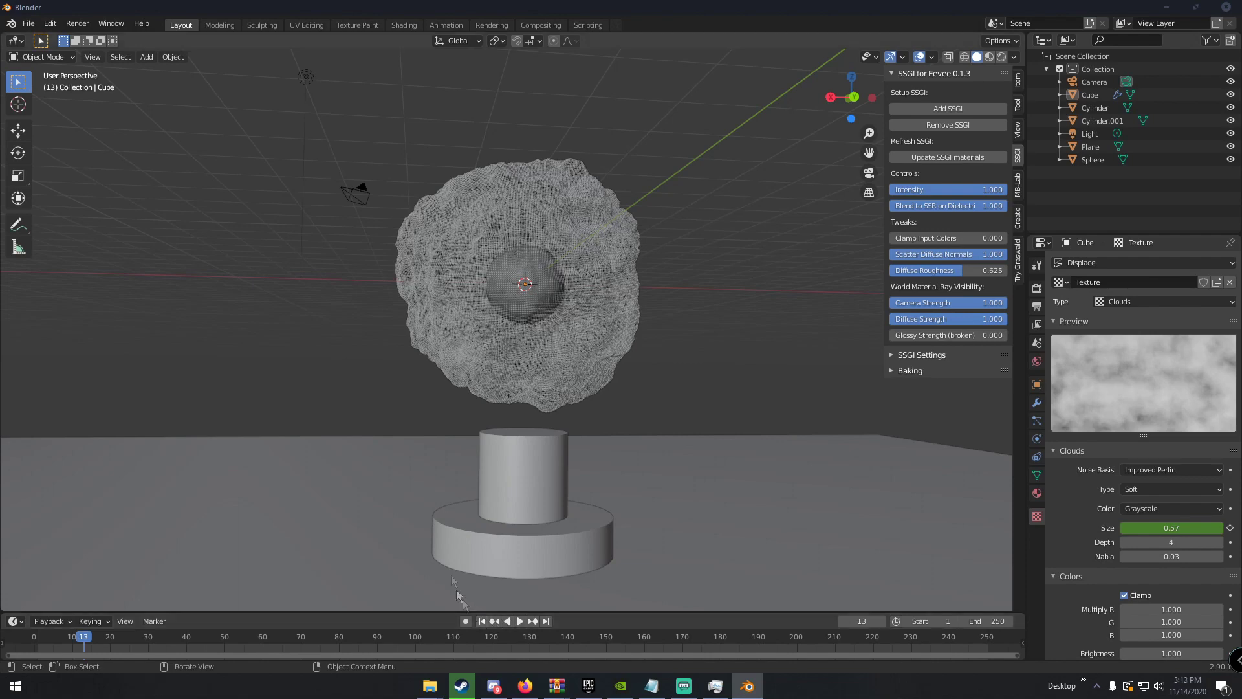
Set the render output format to FFmpeg video with an MPEG-4 container.
click(602, 316)
middle_drag(162, 597, 906, 363)
click(1038, 288)
click(1037, 307)
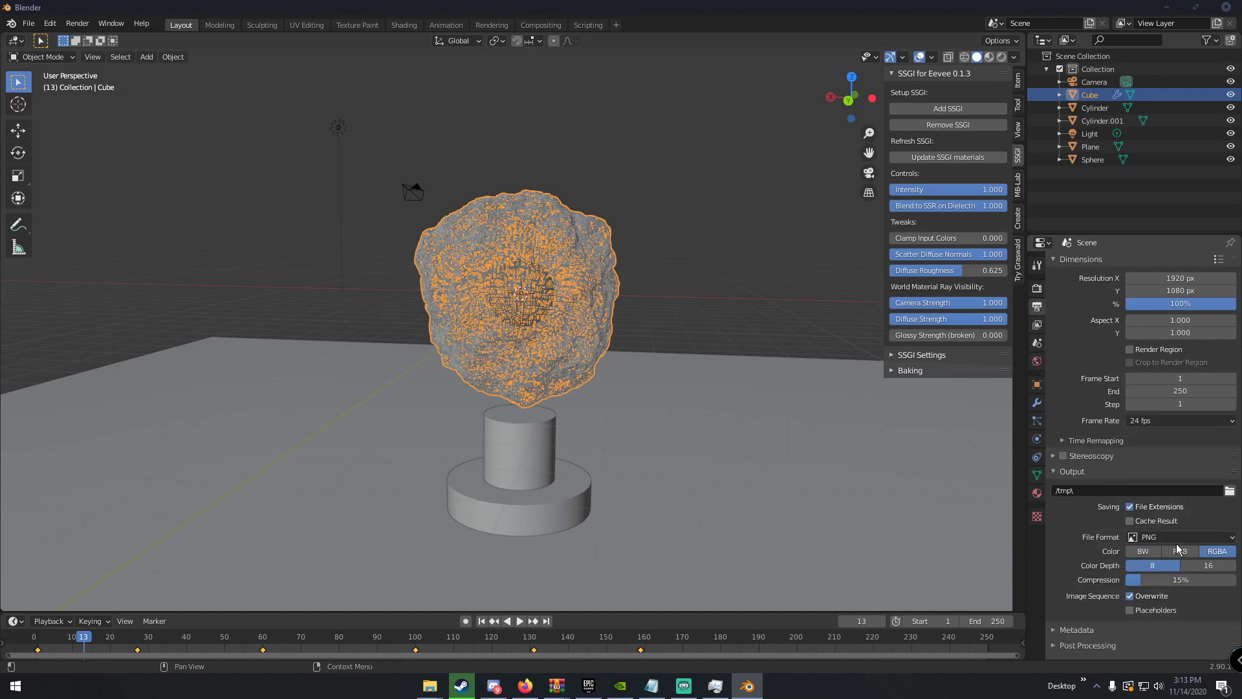
click(1159, 536)
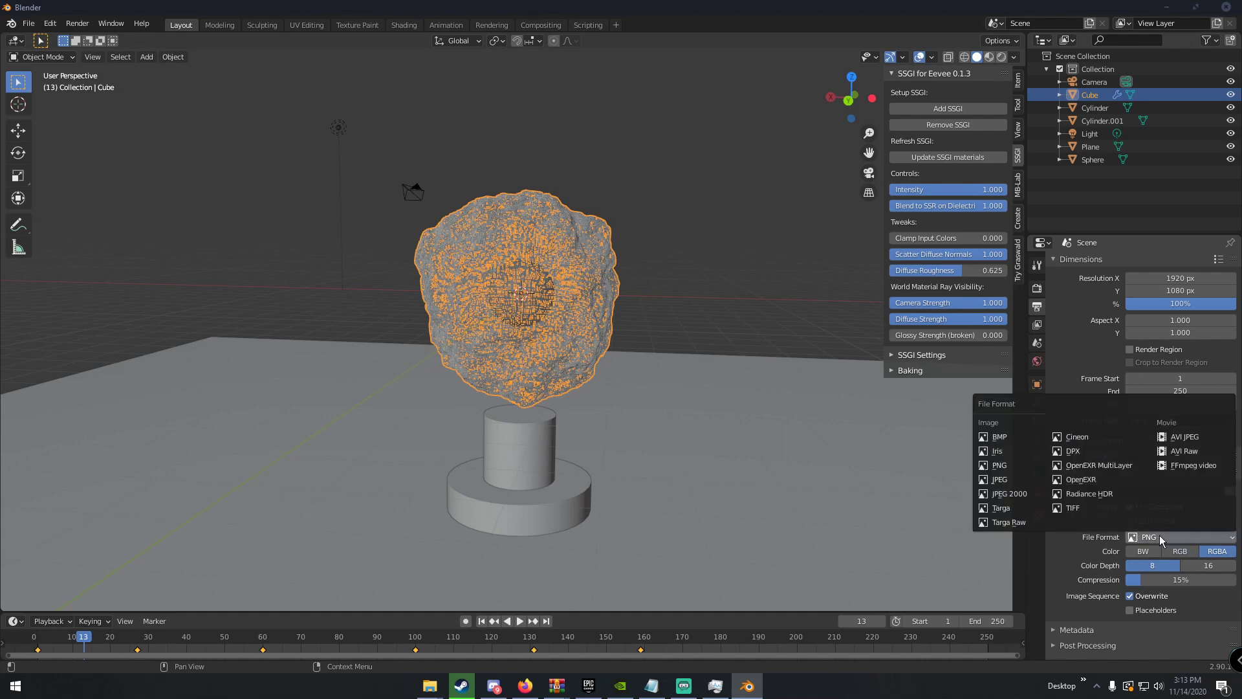
click(1201, 466)
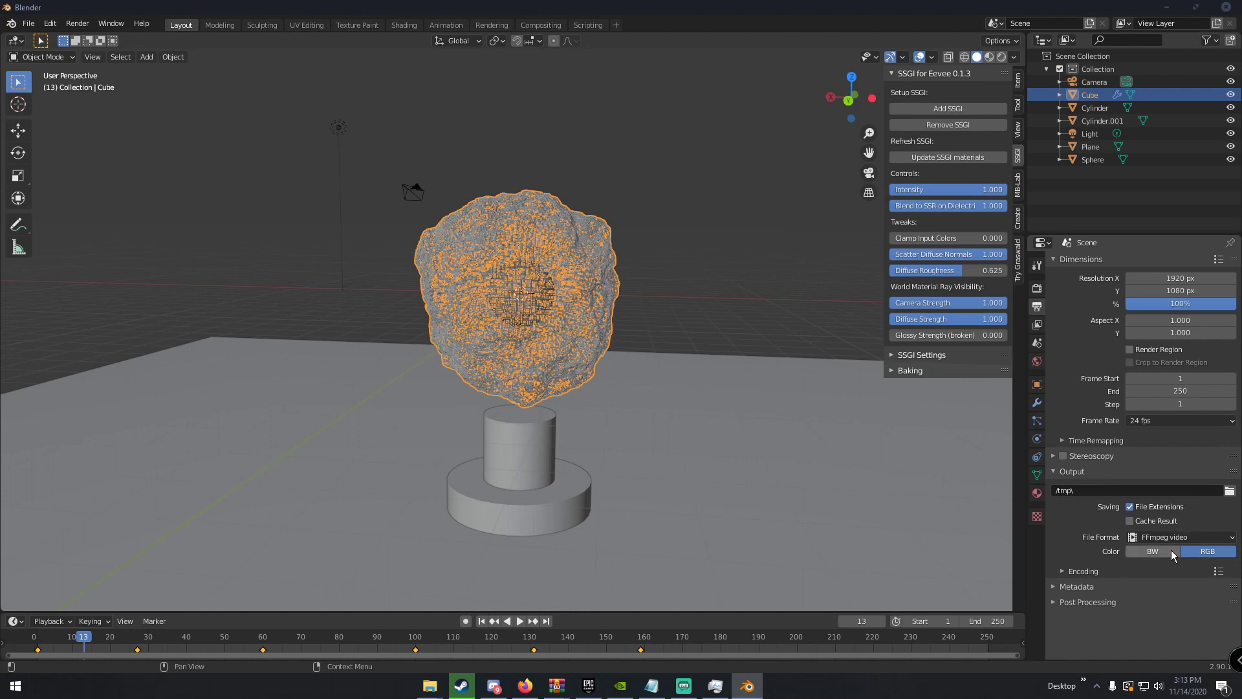
click(1164, 589)
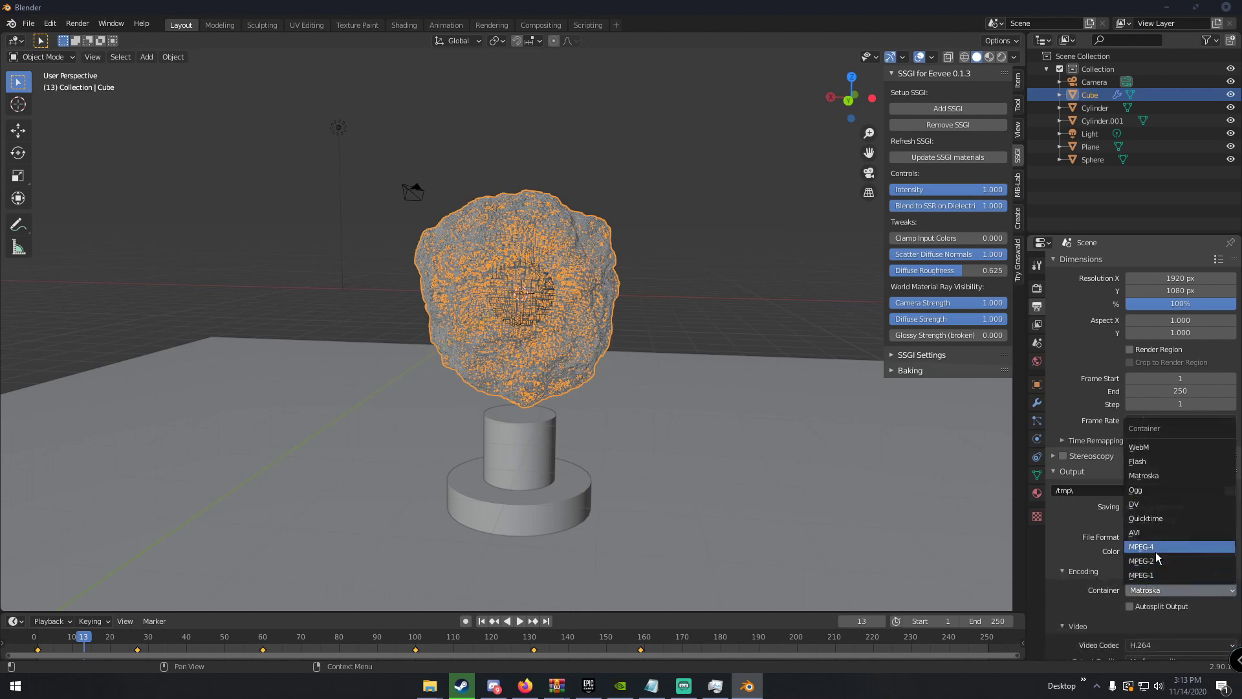
click(1158, 554)
scroll(1103, 563, down, 2)
scroll(1106, 567, down, 1)
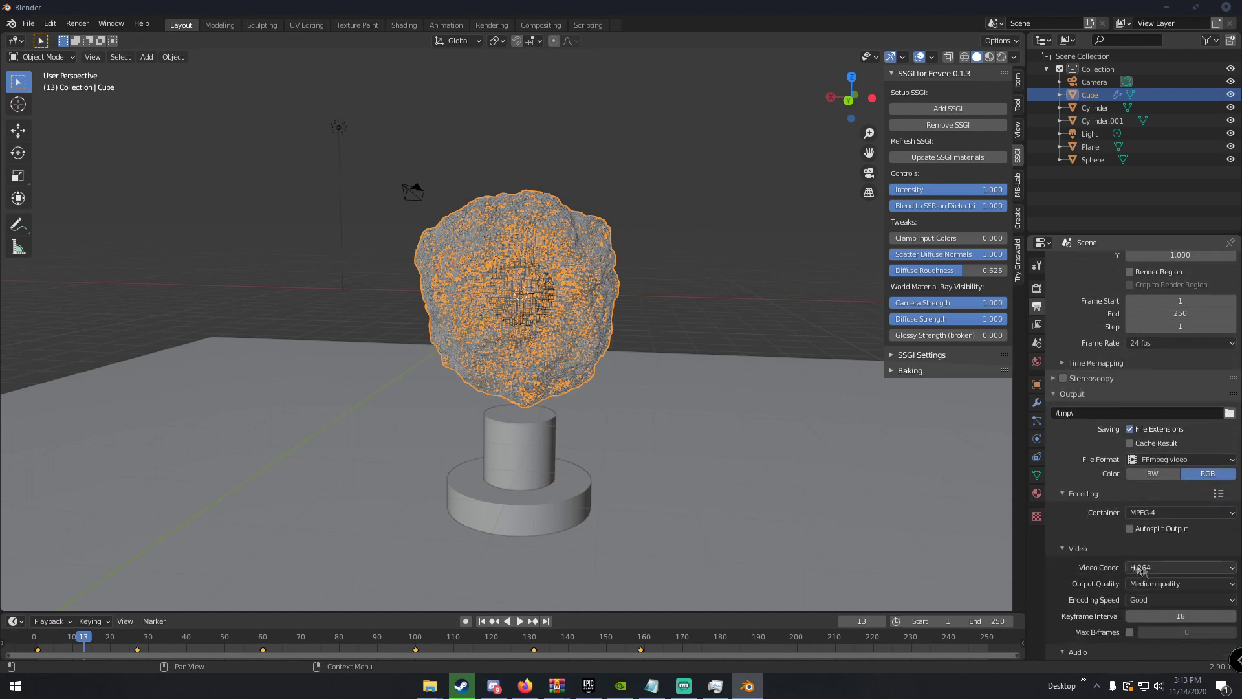
click(1092, 548)
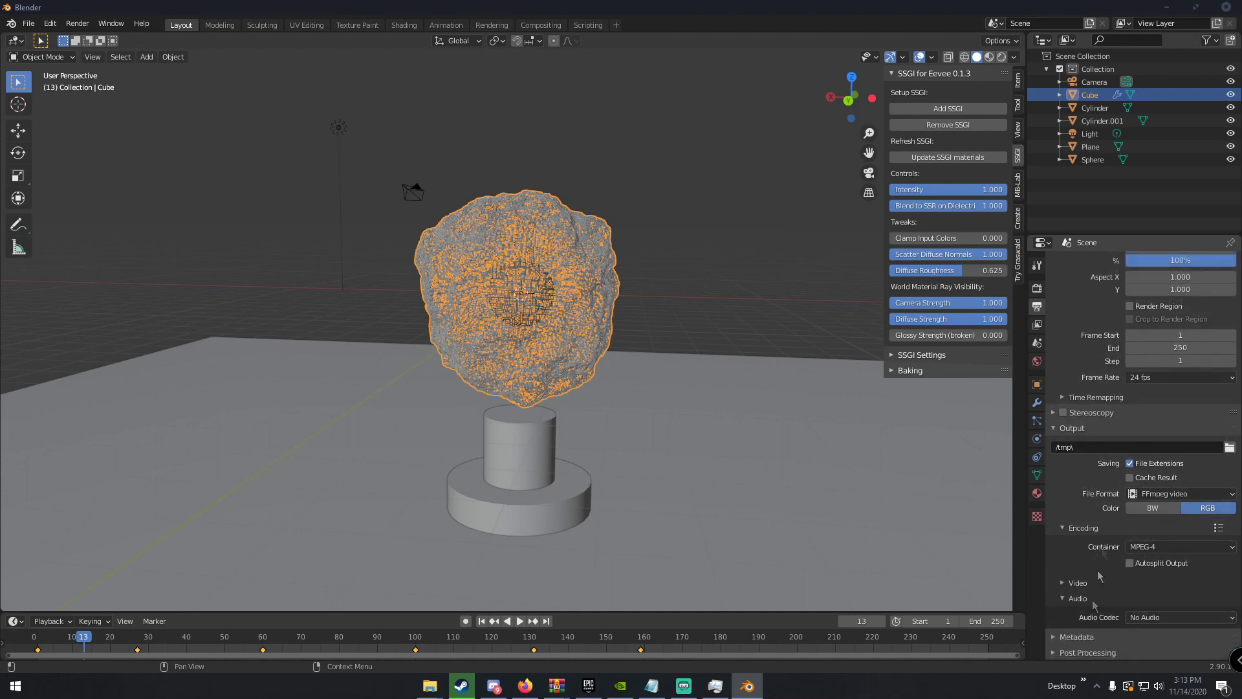
scroll(1098, 576, up, 2)
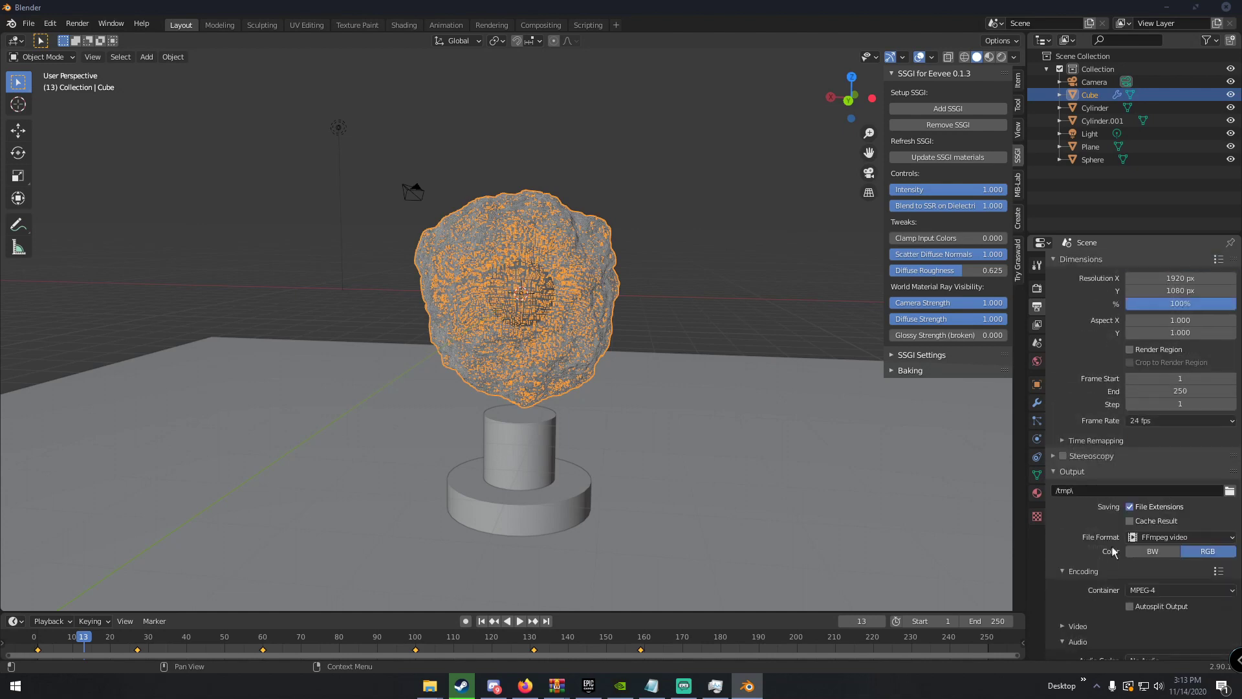
Set the default keyframe interpolation to Linear in the animation preferences, then close the preferences.
click(49, 25)
click(73, 203)
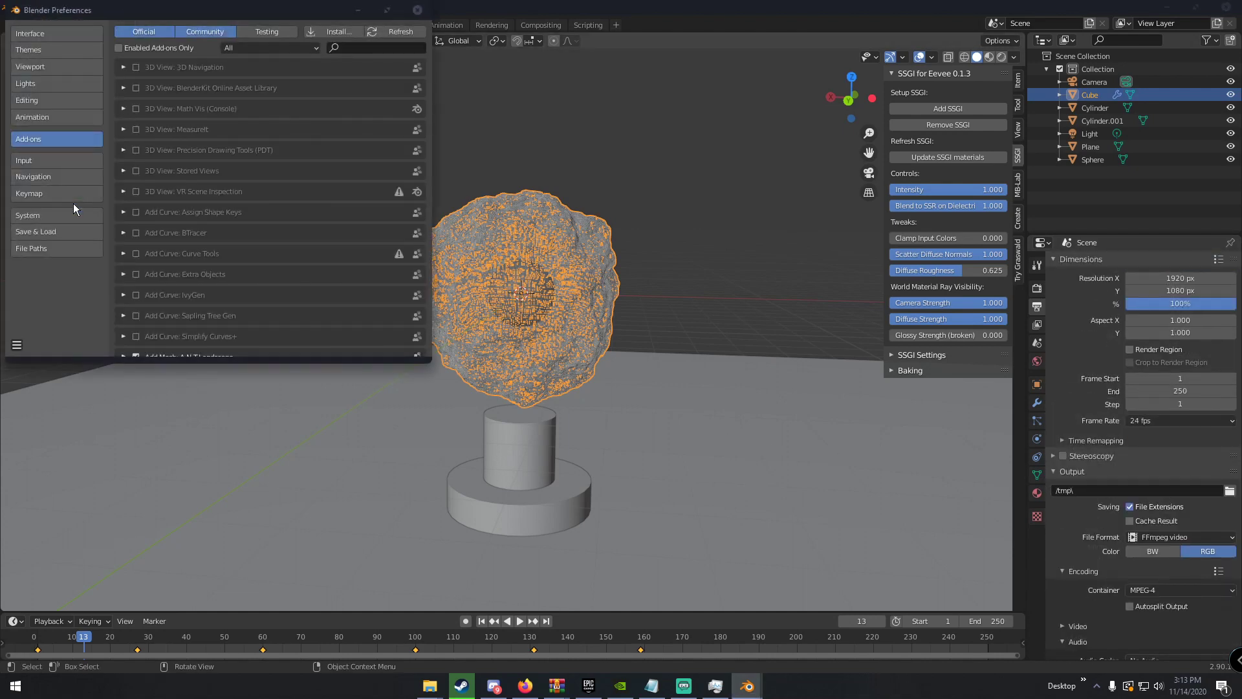
click(57, 119)
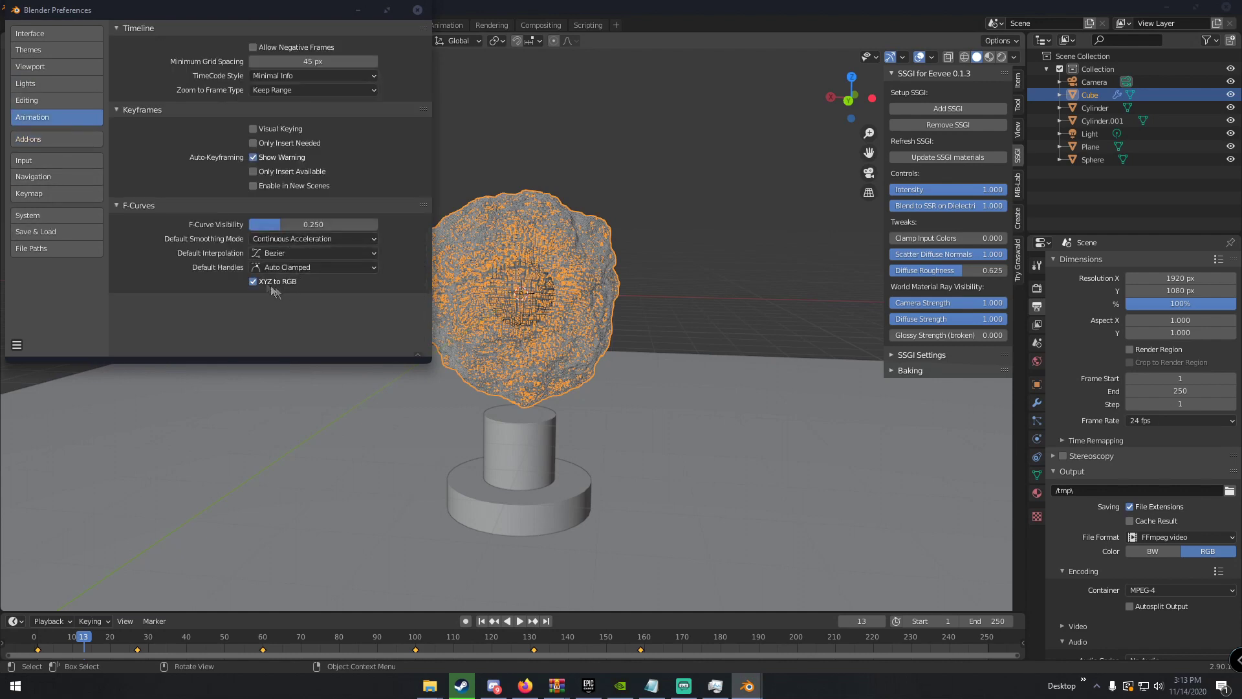
click(272, 256)
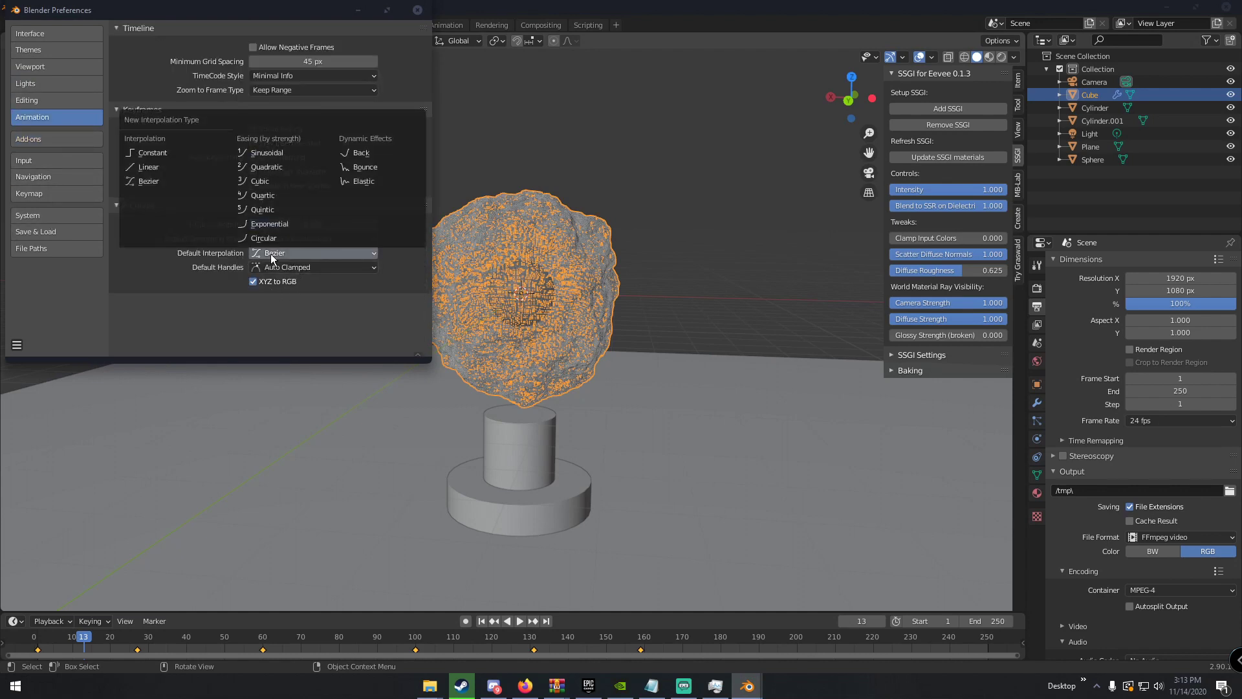
click(163, 168)
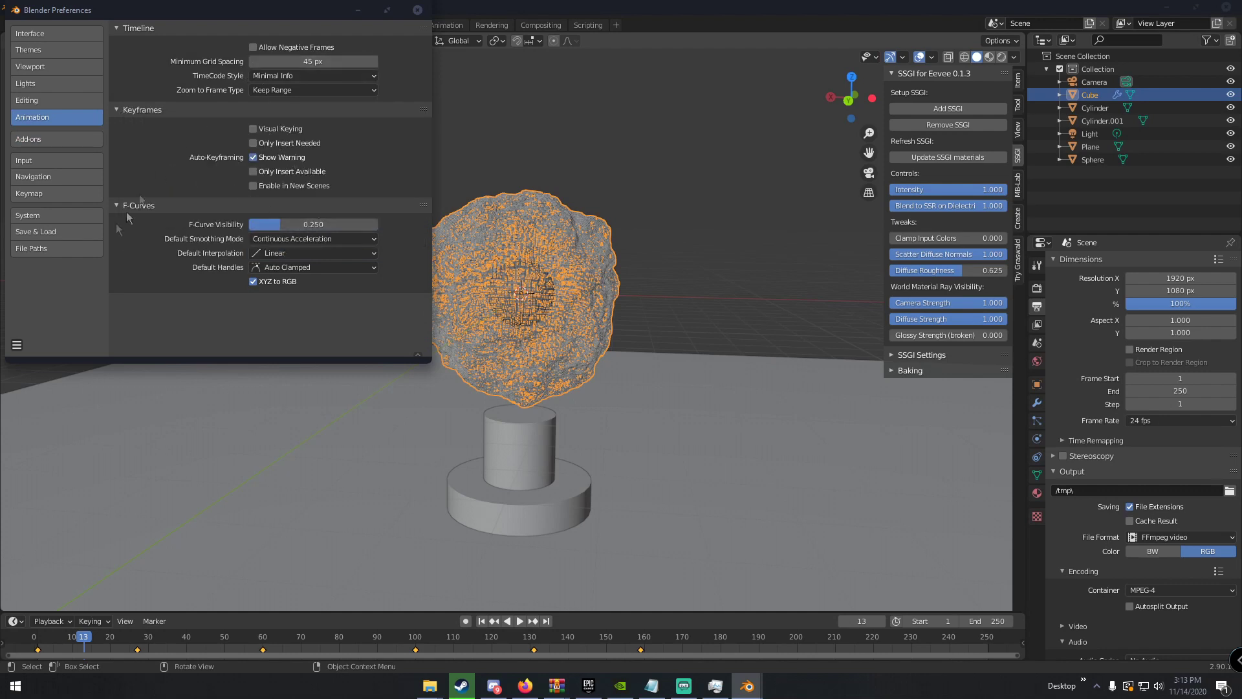
click(17, 342)
click(63, 306)
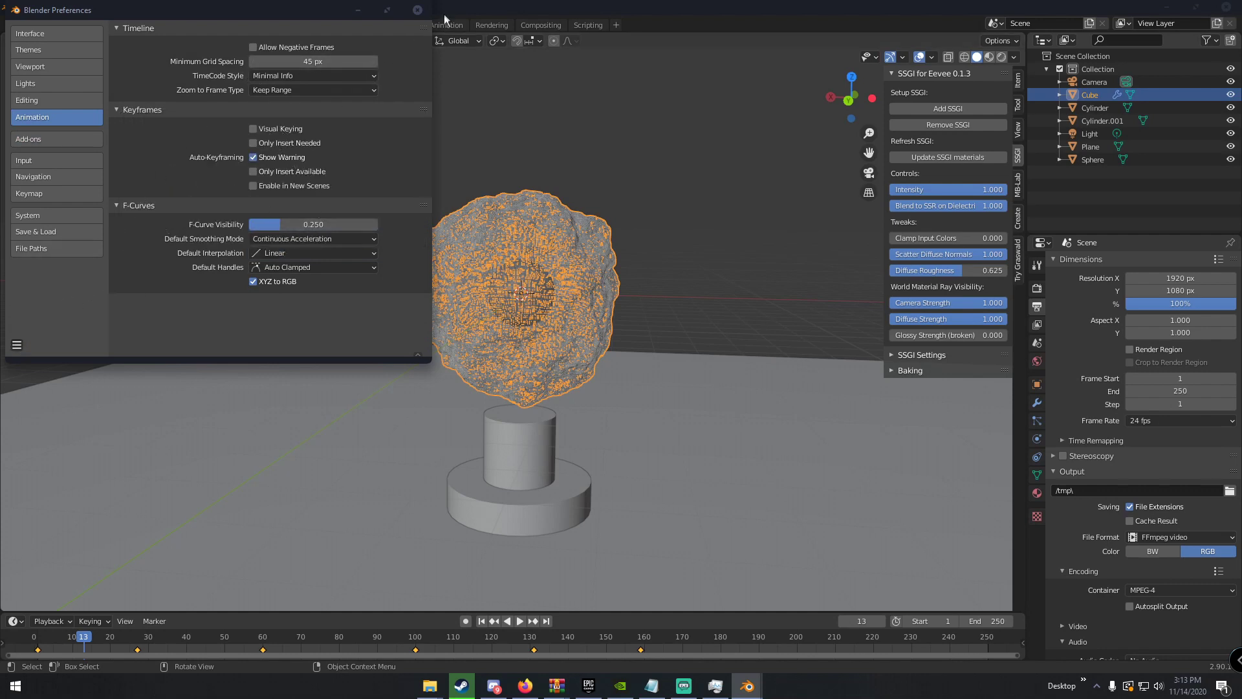
click(418, 9)
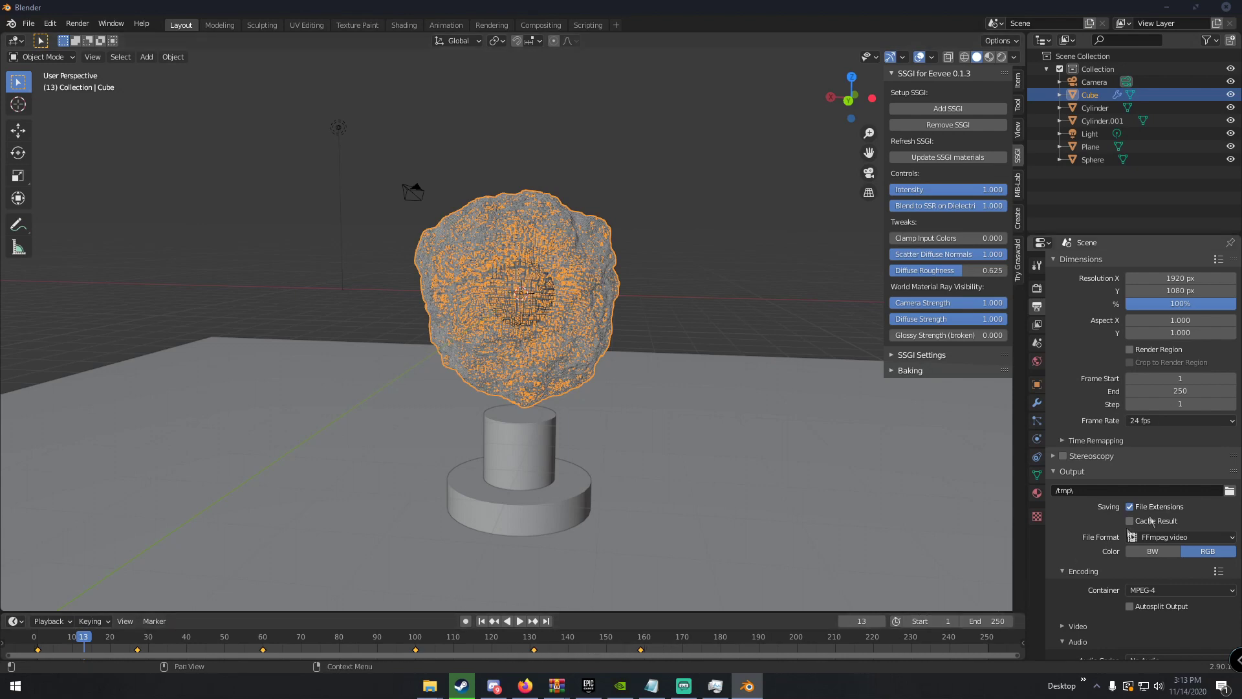
Set the output frame rate to 30 fps and show the scene in rendered shading without overlays.
click(1143, 421)
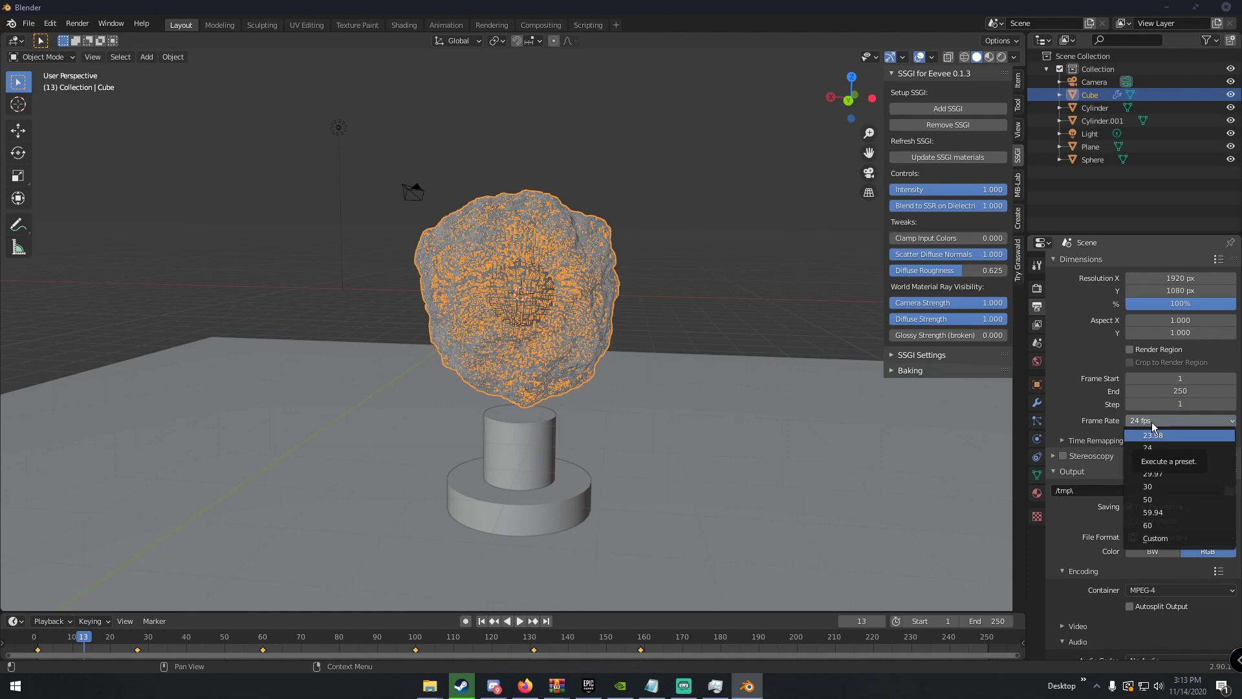
click(1159, 489)
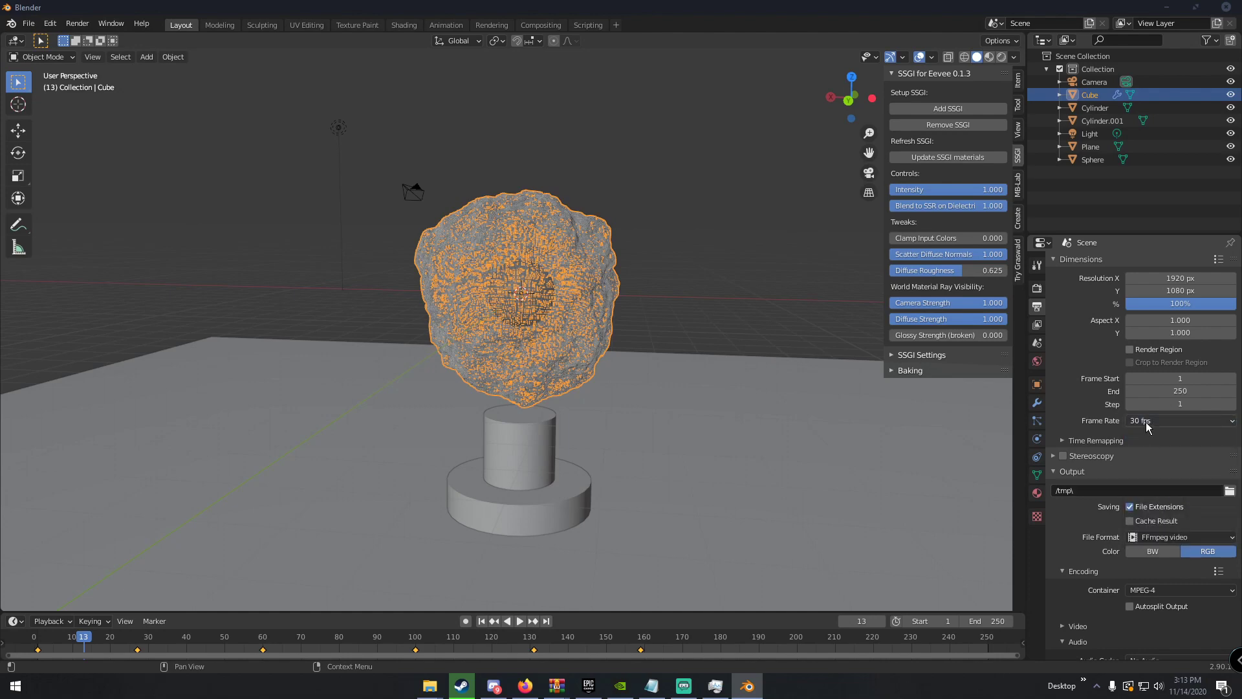
click(641, 281)
middle_drag(642, 282, 641, 280)
key(z)
click(649, 193)
click(920, 56)
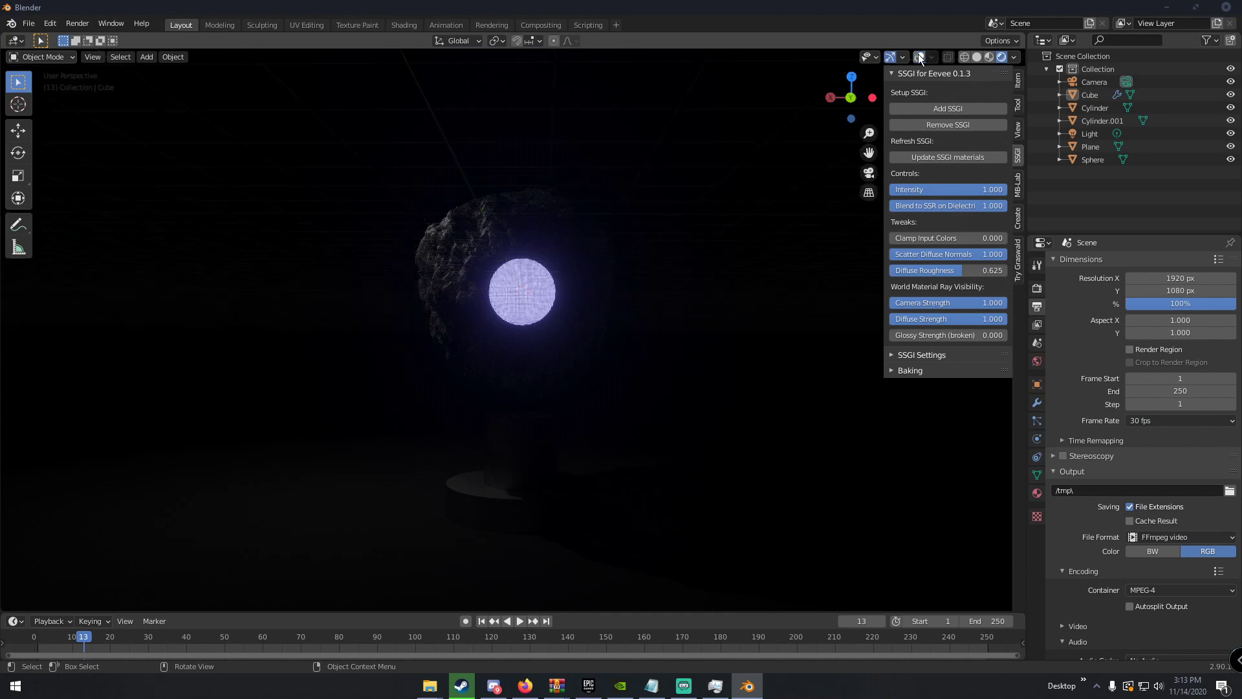
Delete both cylinders of the pedestal below the rock.
scroll(514, 427, up, 6)
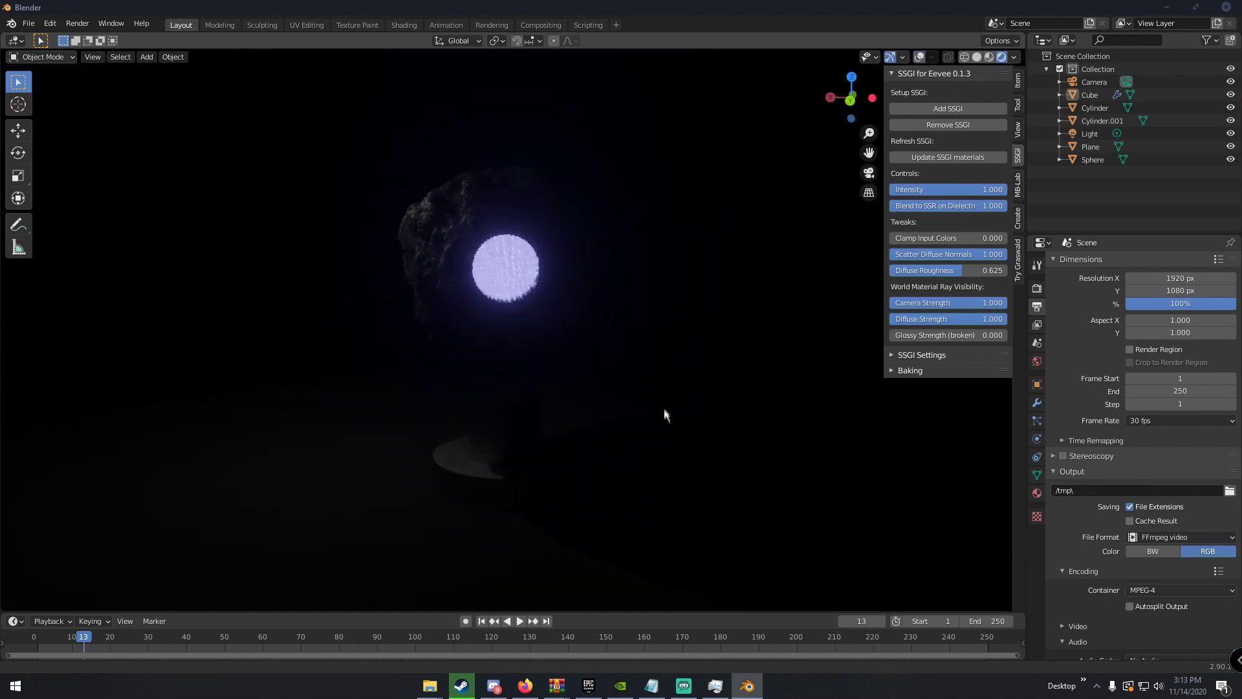
scroll(514, 417, down, 6)
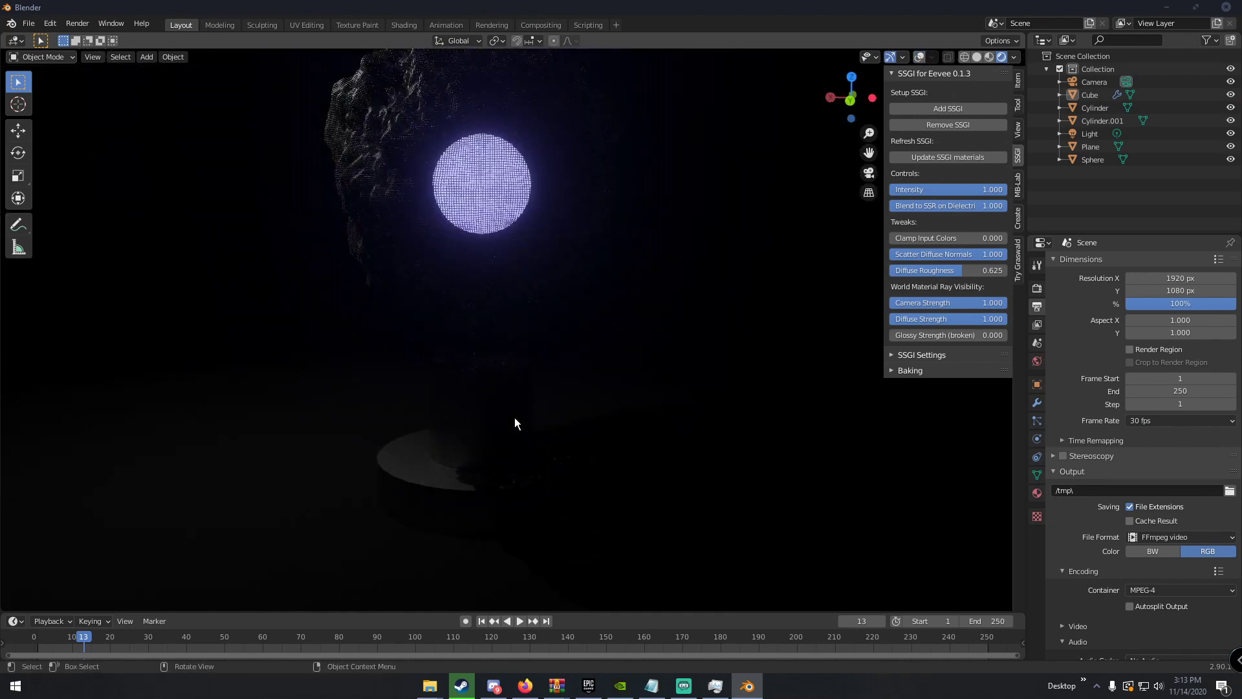
click(507, 401)
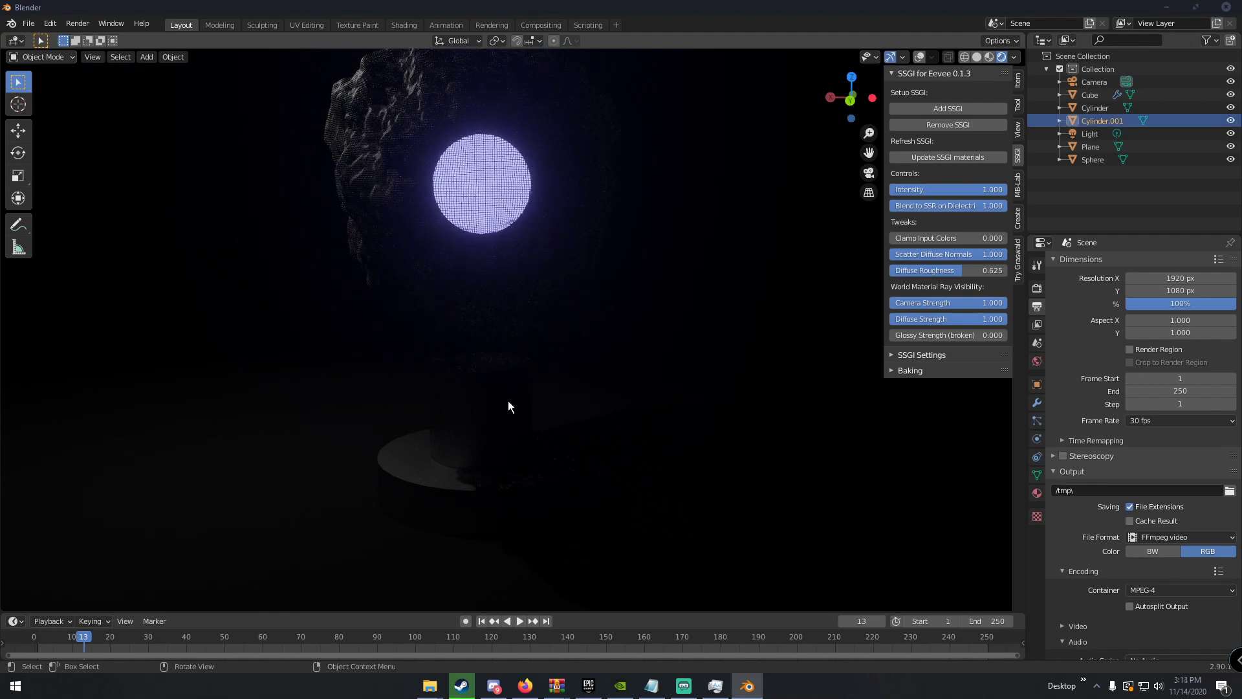
key(Delete)
click(498, 478)
key(Delete)
scroll(502, 469, down, 3)
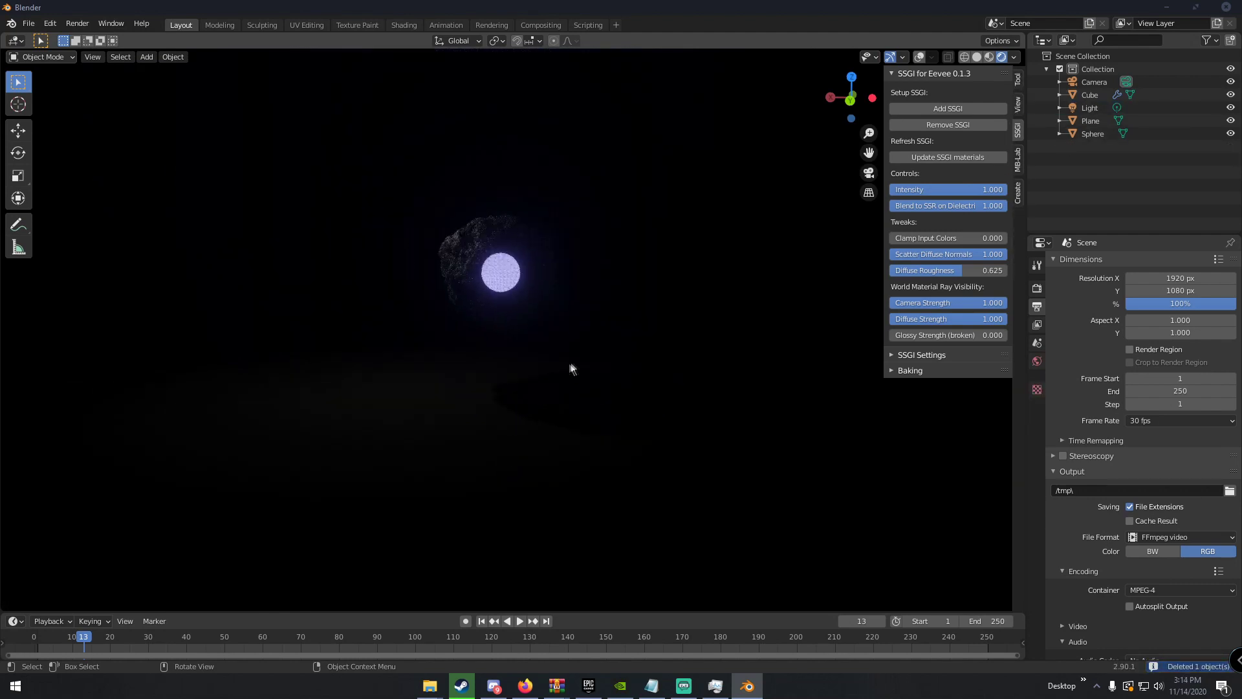
Change the colour of the existing point light to light blue.
click(1090, 107)
click(1037, 439)
click(1154, 332)
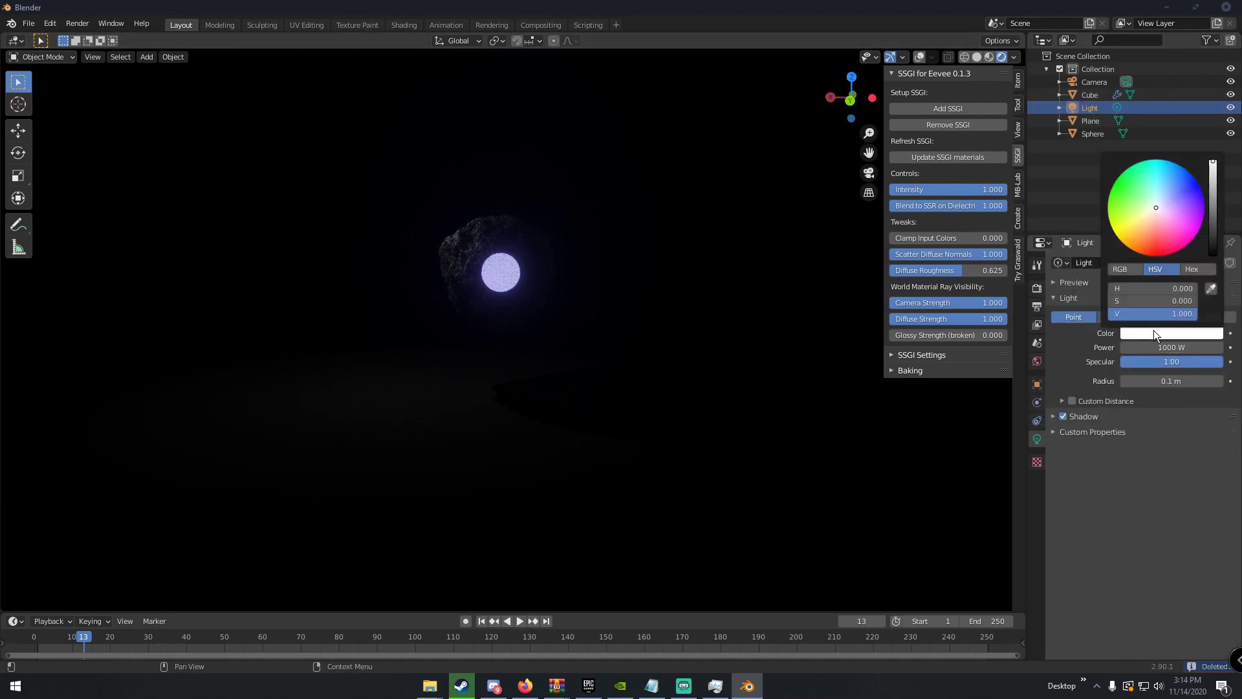
click(1167, 192)
drag(1167, 188, 1166, 185)
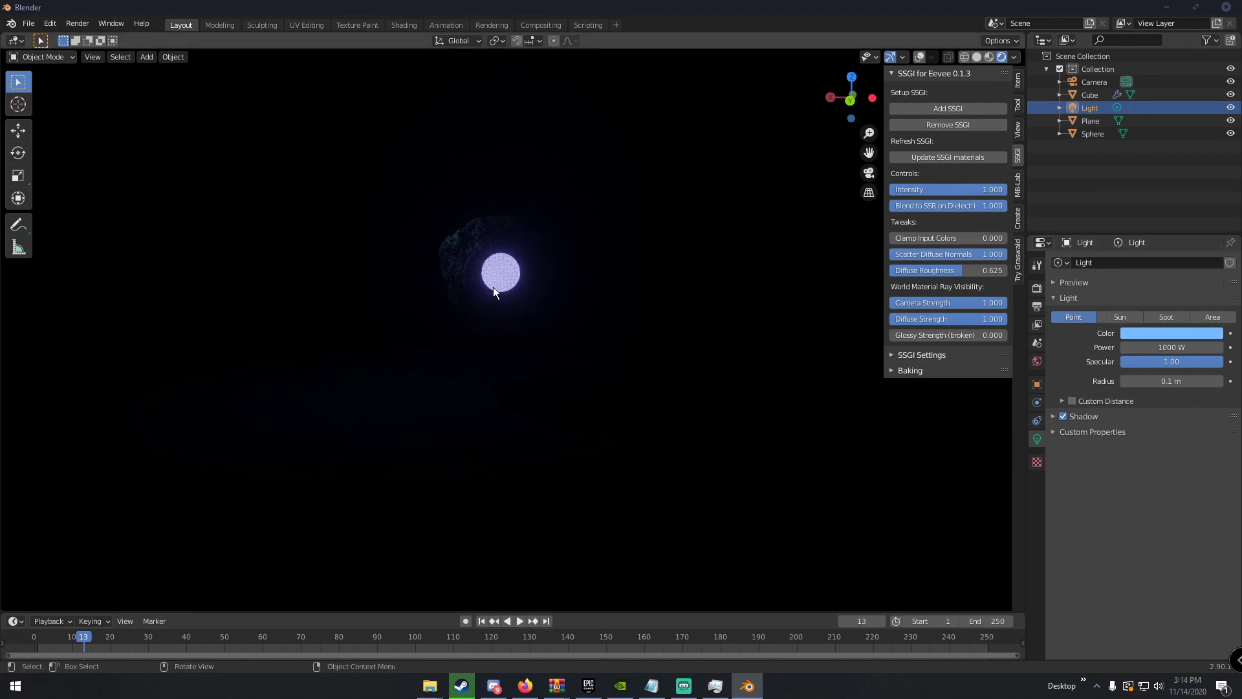
Duplicate the blue point light to the other side of the rock and colour the copy orange with saturation about 0.6.
key(z)
click(918, 59)
middle_drag(556, 284, 586, 310)
key(shift+d)
click(718, 334)
middle_drag(718, 333, 600, 315)
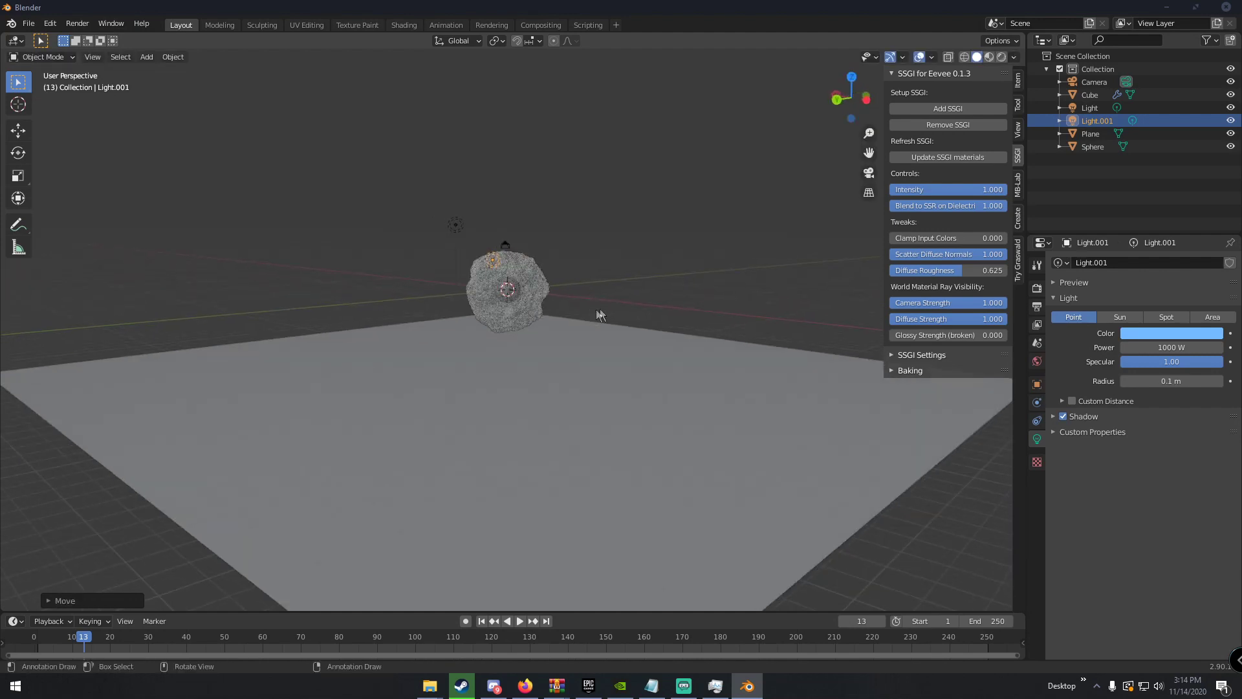
click(1171, 334)
drag(1158, 235, 1144, 234)
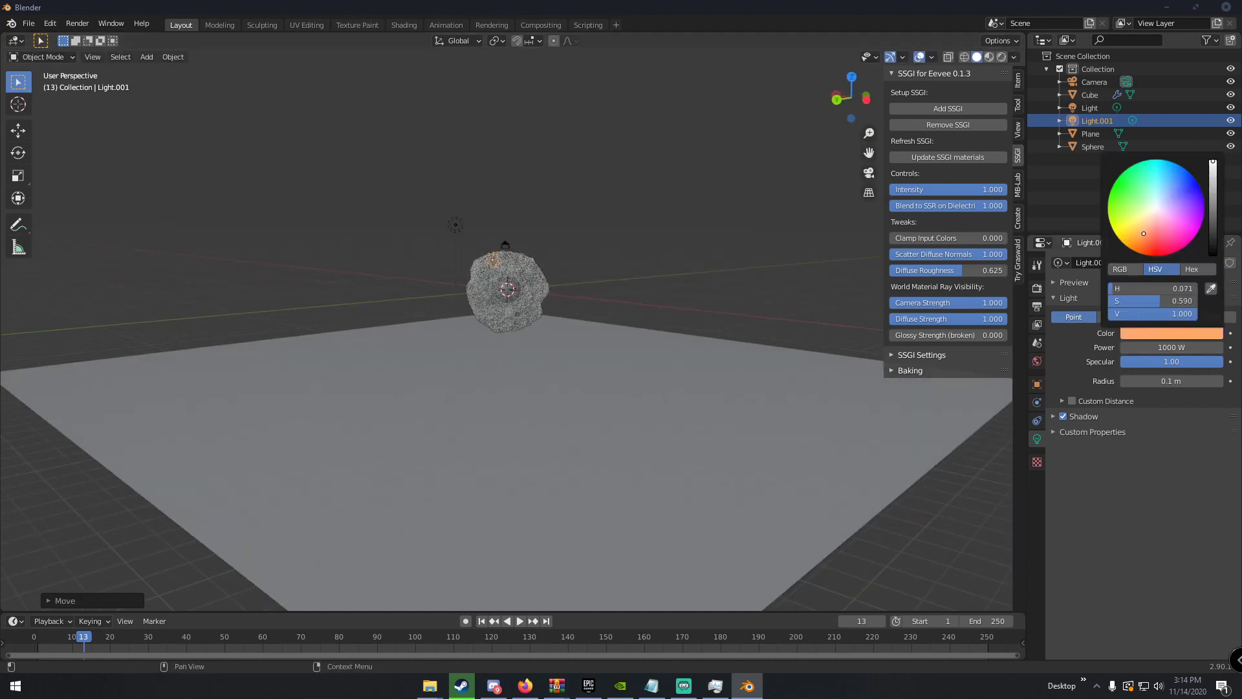
Examine the two-colour lighting in rendered shading without overlays and briefly play the animation from frame 1.
middle_drag(646, 291, 561, 289)
key(z)
click(578, 94)
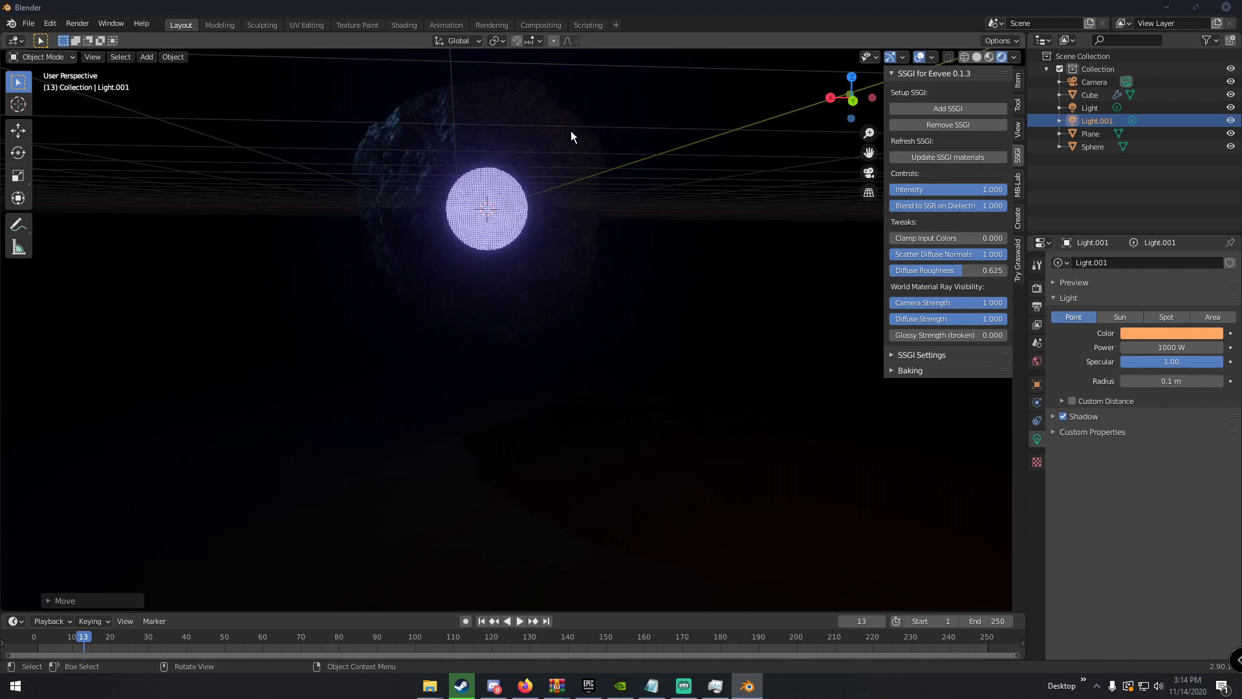
click(919, 57)
scroll(552, 197, up, 3)
scroll(553, 216, down, 2)
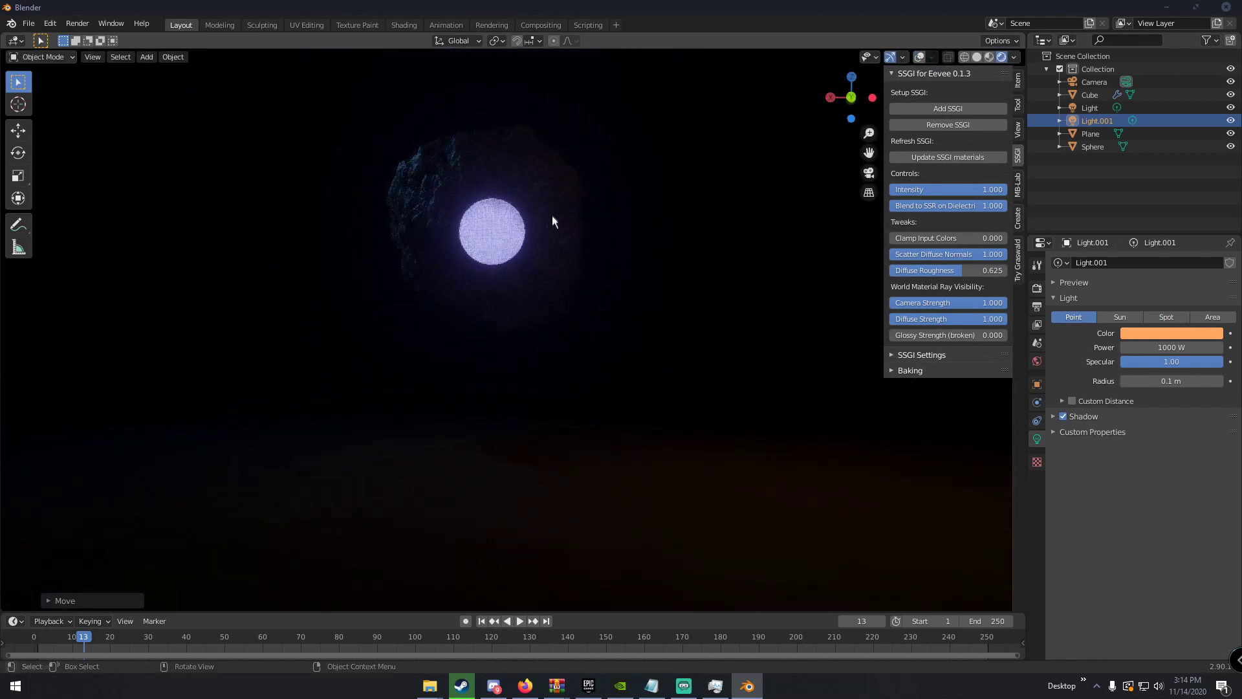
shift+middle_drag(552, 219, 561, 227)
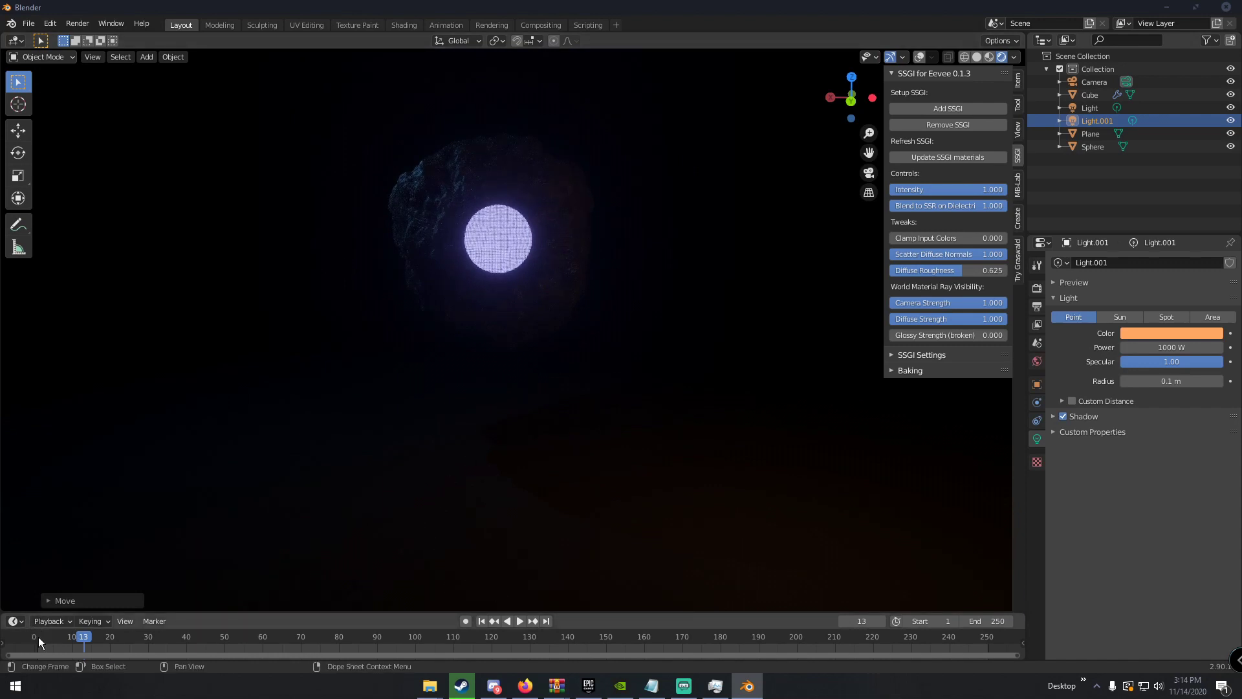
key(shift+Left)
key(space)
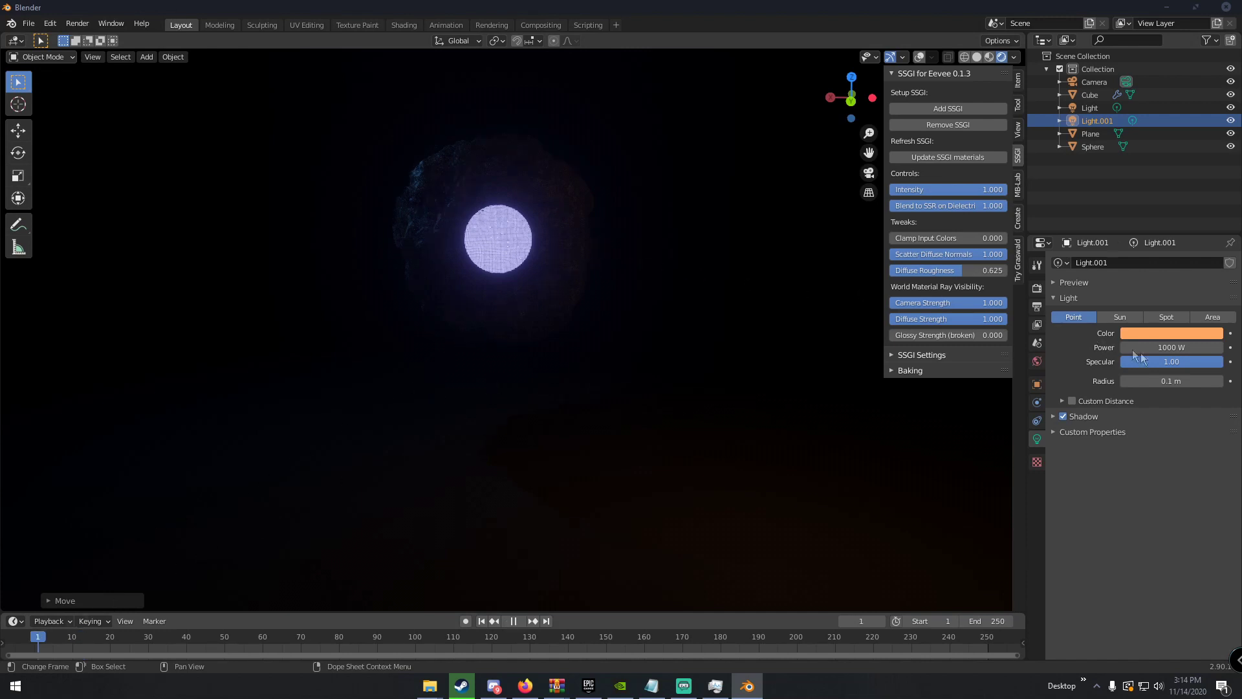
key(space)
Return to solid shading with overlays, then duplicate the orange point light and place the copy above and beside the rock.
key(z)
click(741, 323)
scroll(552, 431, down, 5)
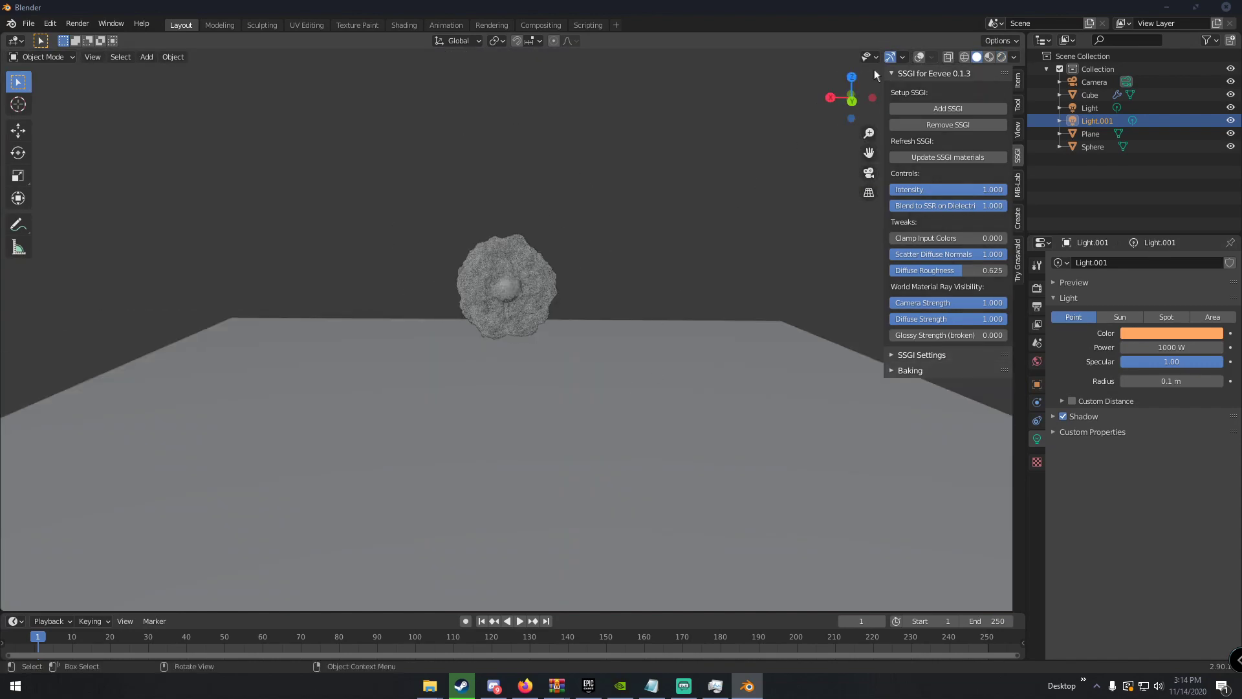
click(920, 57)
middle_drag(626, 294, 617, 315)
key(shift+d)
click(491, 194)
Duplicate the newest orange light to the opposite side above the rock and colour the copy periwinkle blue.
middle_drag(490, 194, 388, 180)
middle_drag(525, 239, 500, 234)
key(shift+d)
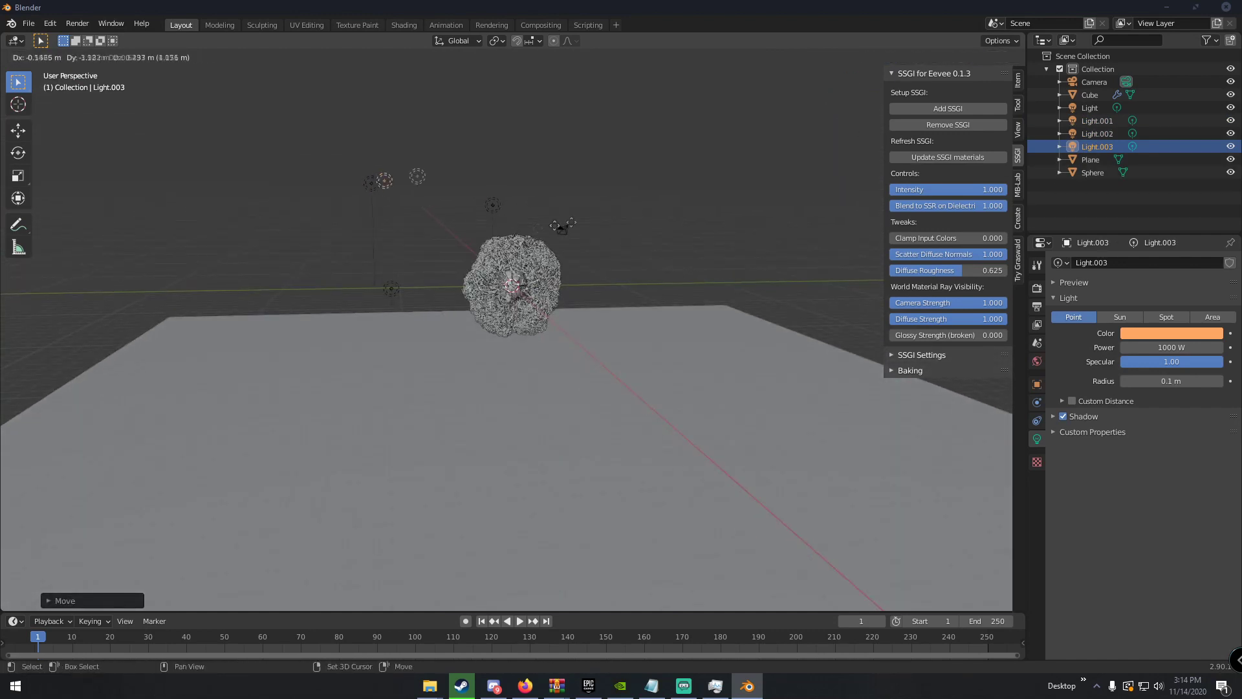
click(776, 216)
click(1171, 333)
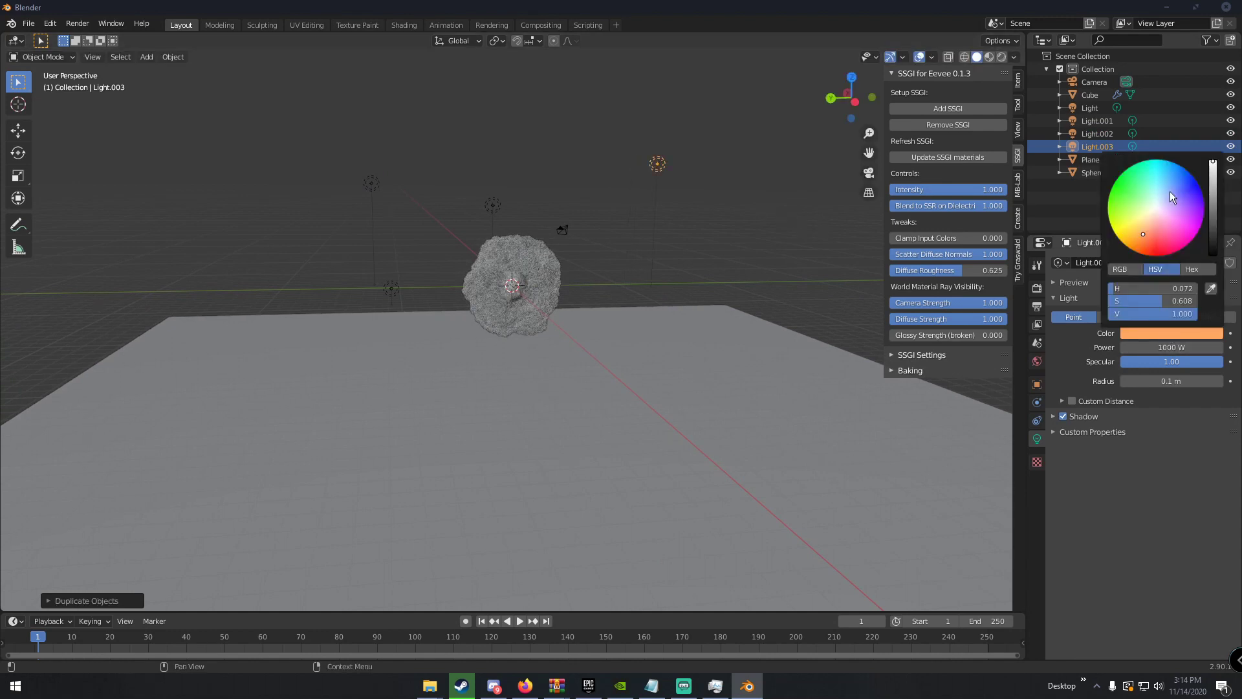
click(1166, 193)
Examine the rock with the added lights in rendered shading without overlays.
middle_drag(744, 304, 639, 312)
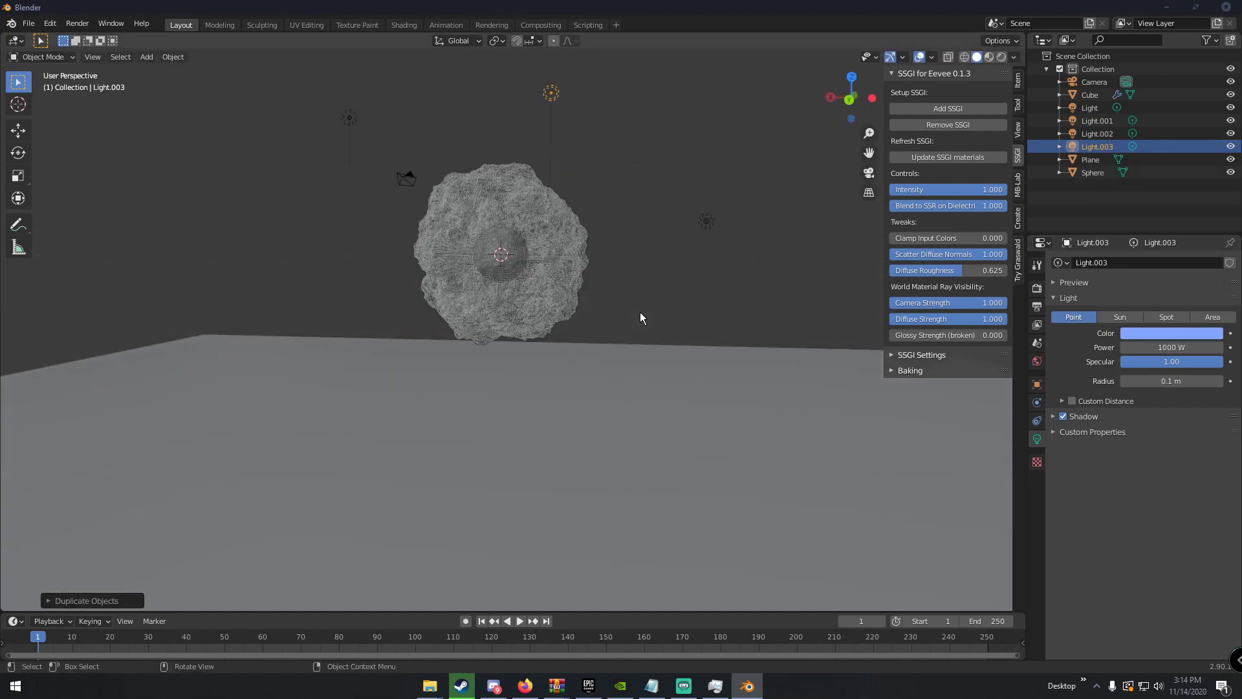
key(z)
click(626, 178)
click(917, 59)
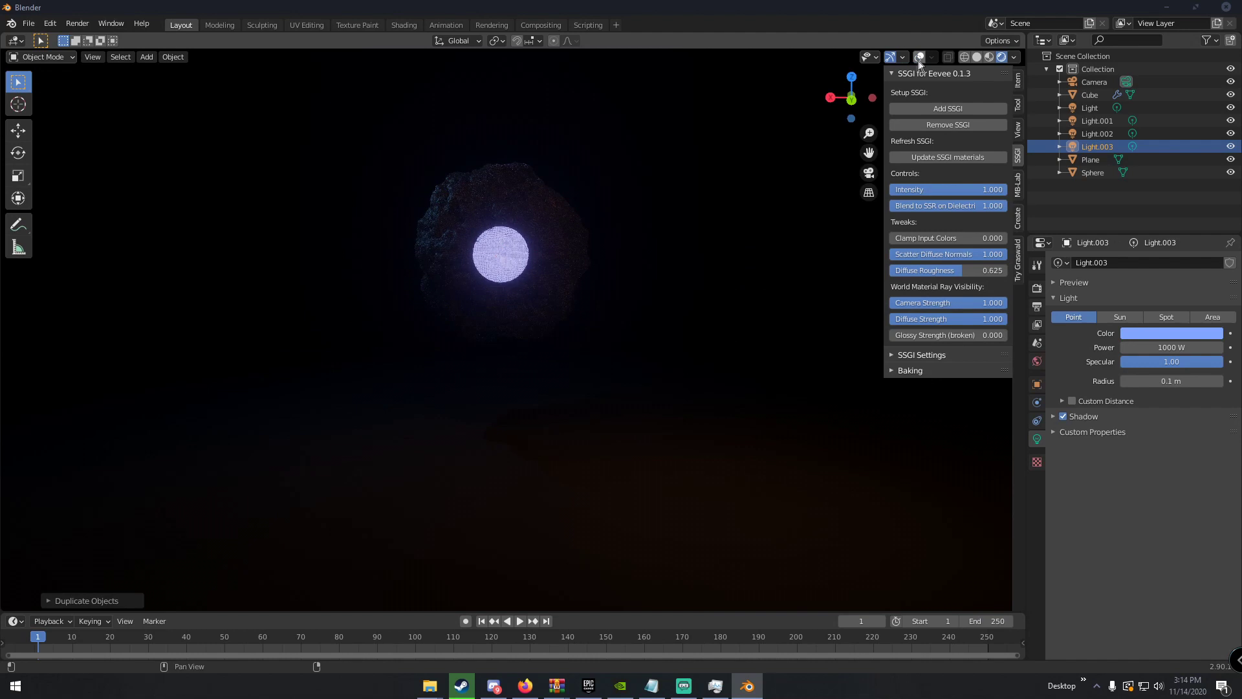
scroll(576, 253, up, 1)
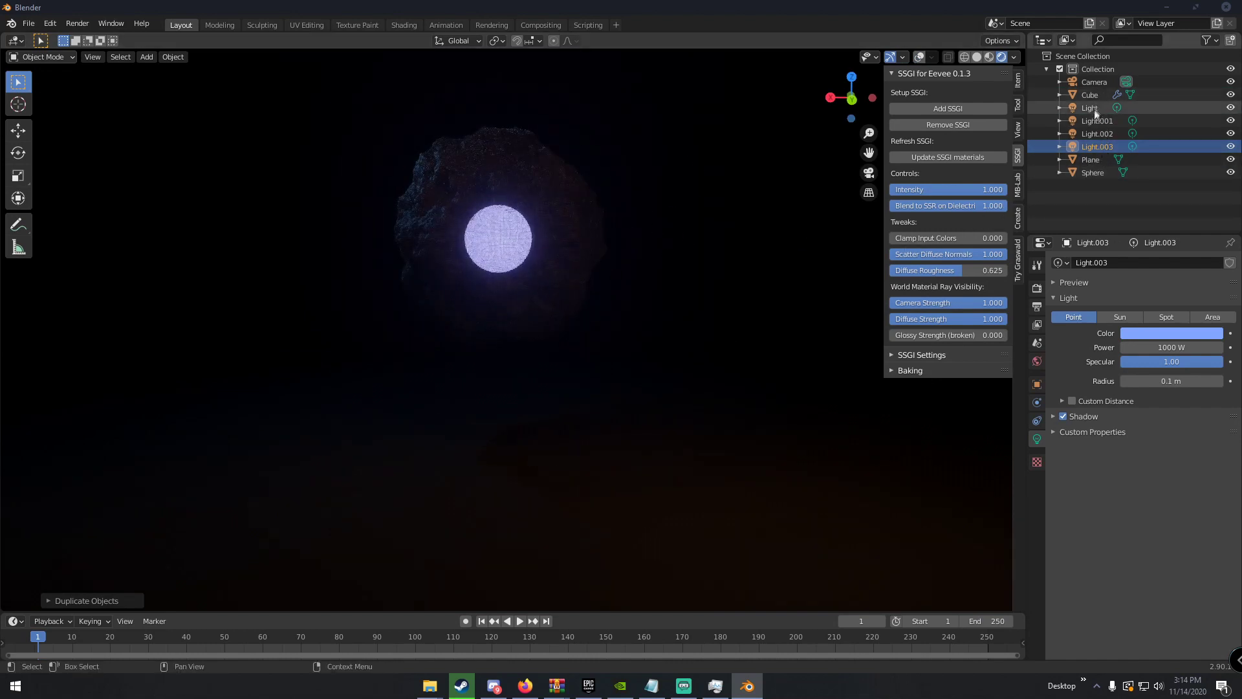
Set the emission strength of the glowing core sphere's material to 15.
click(1093, 172)
click(1037, 493)
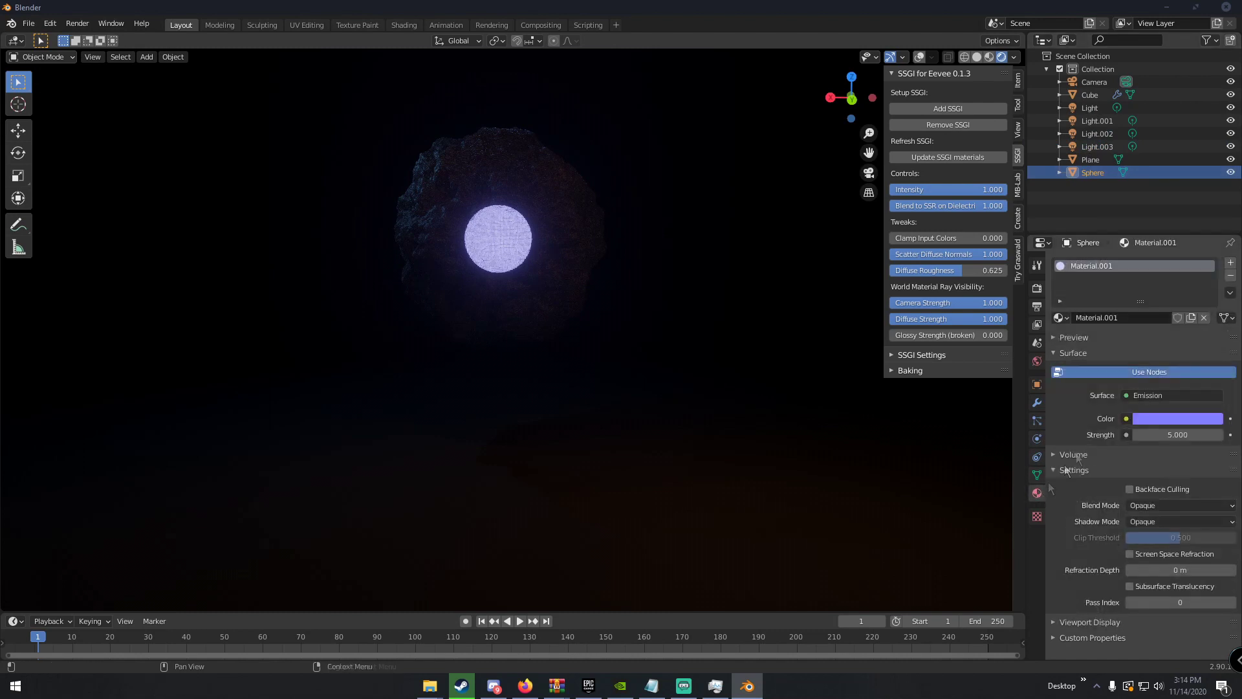
click(1173, 434)
text(15)
key(Return)
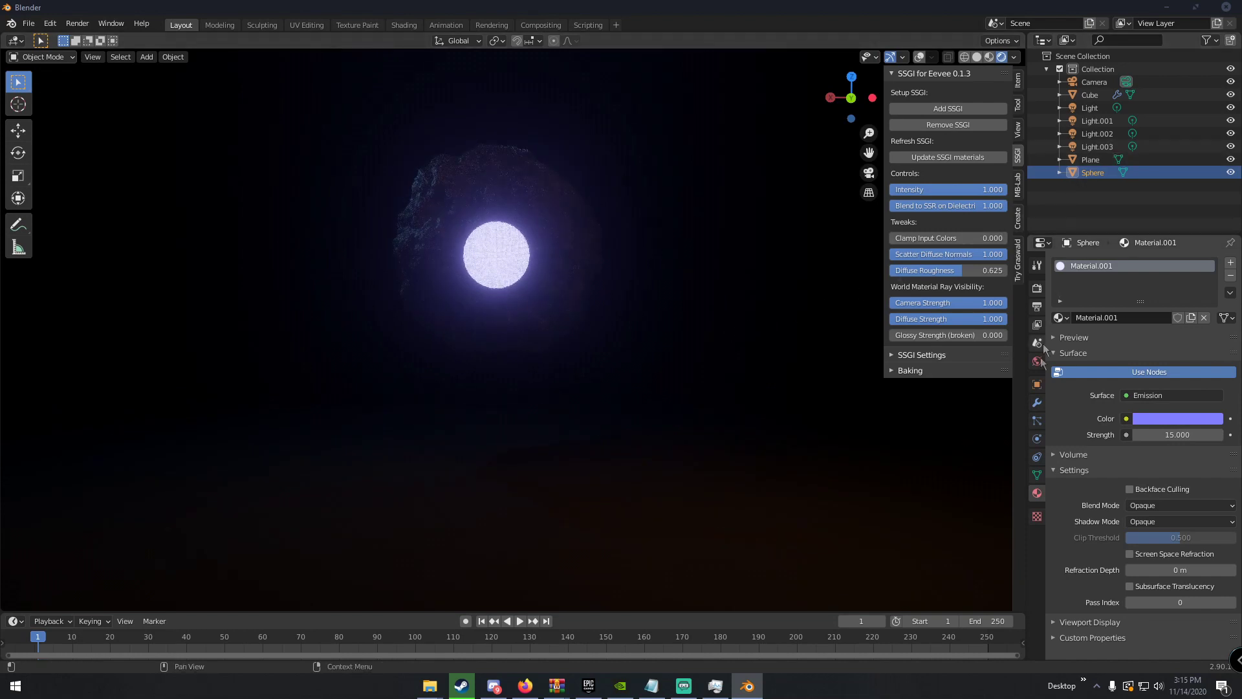
Set the Wireframe modifier thickness on the rock to 0.005 m.
click(565, 220)
click(1037, 403)
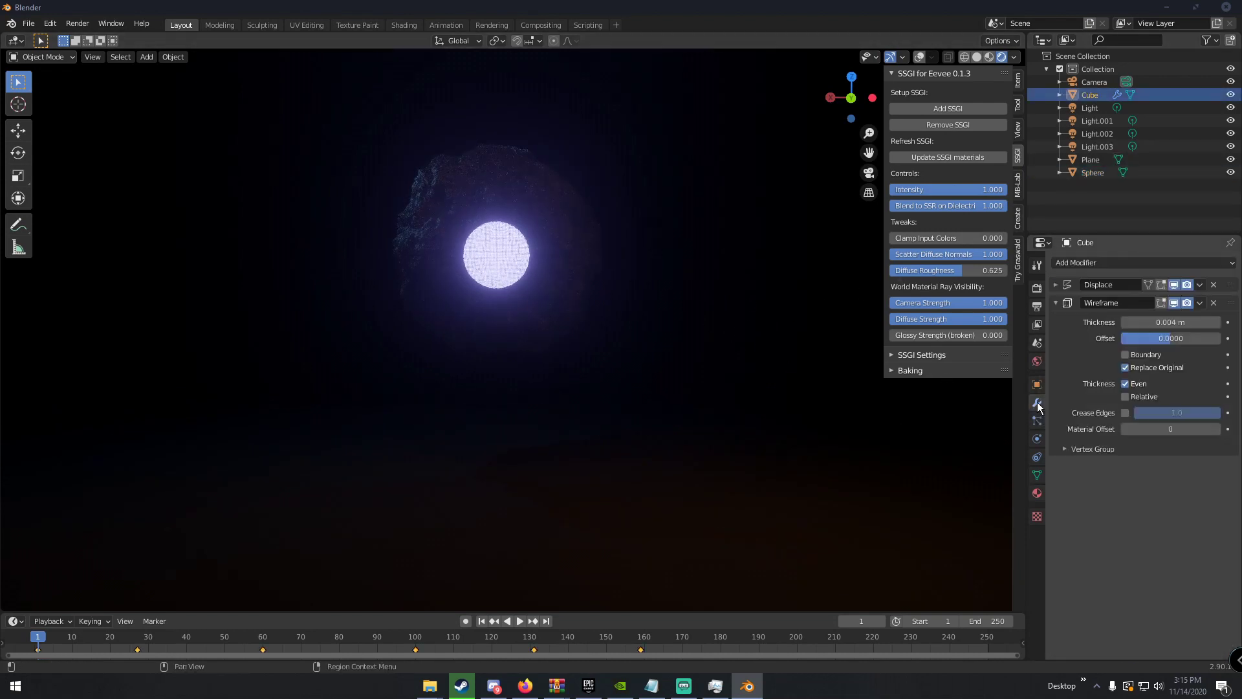
click(1195, 321)
text(.005)
key(Return)
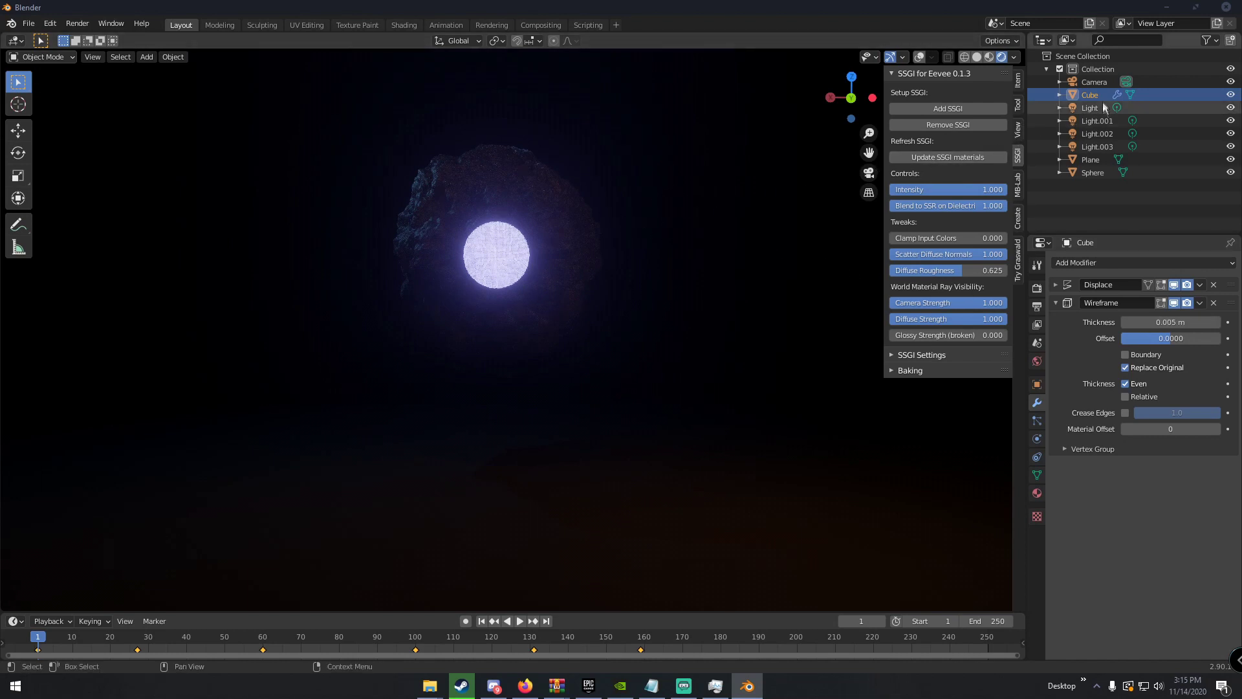
Scale the glowing core sphere down slightly inside the rock.
click(1093, 172)
key(s)
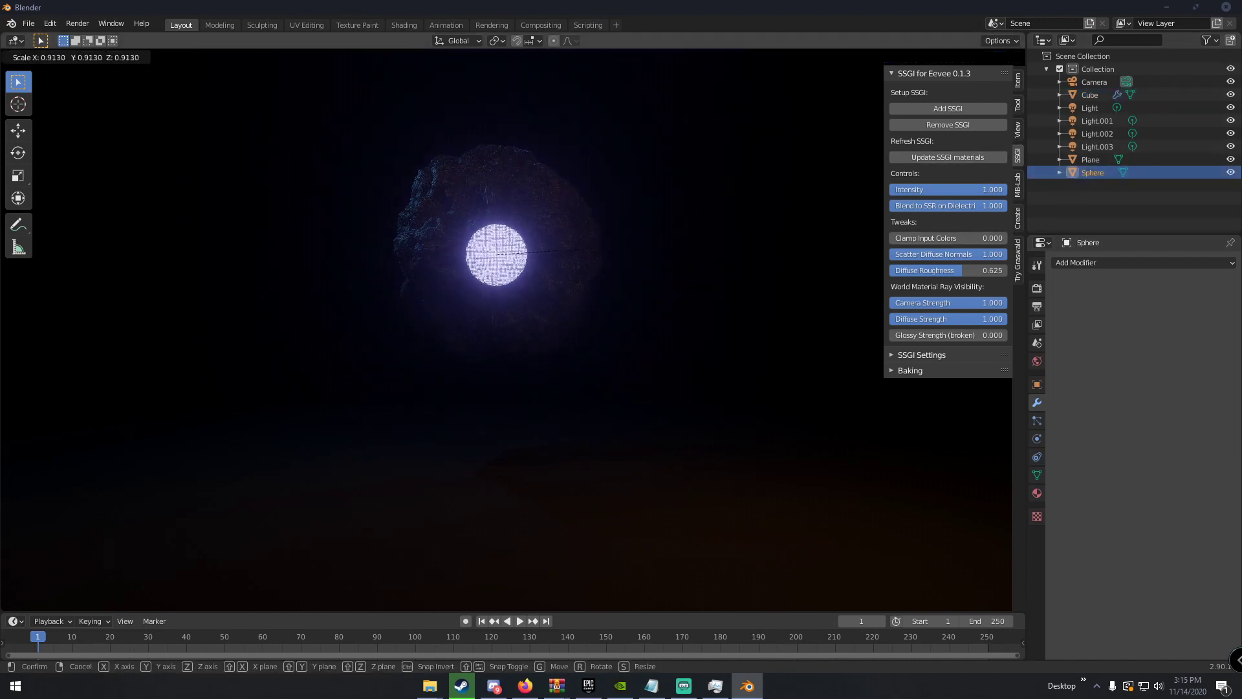
click(696, 241)
click(698, 158)
mouse_move(684, 238)
middle_down()
mouse_move(689, 281)
mouse_move(690, 261)
middle_up()
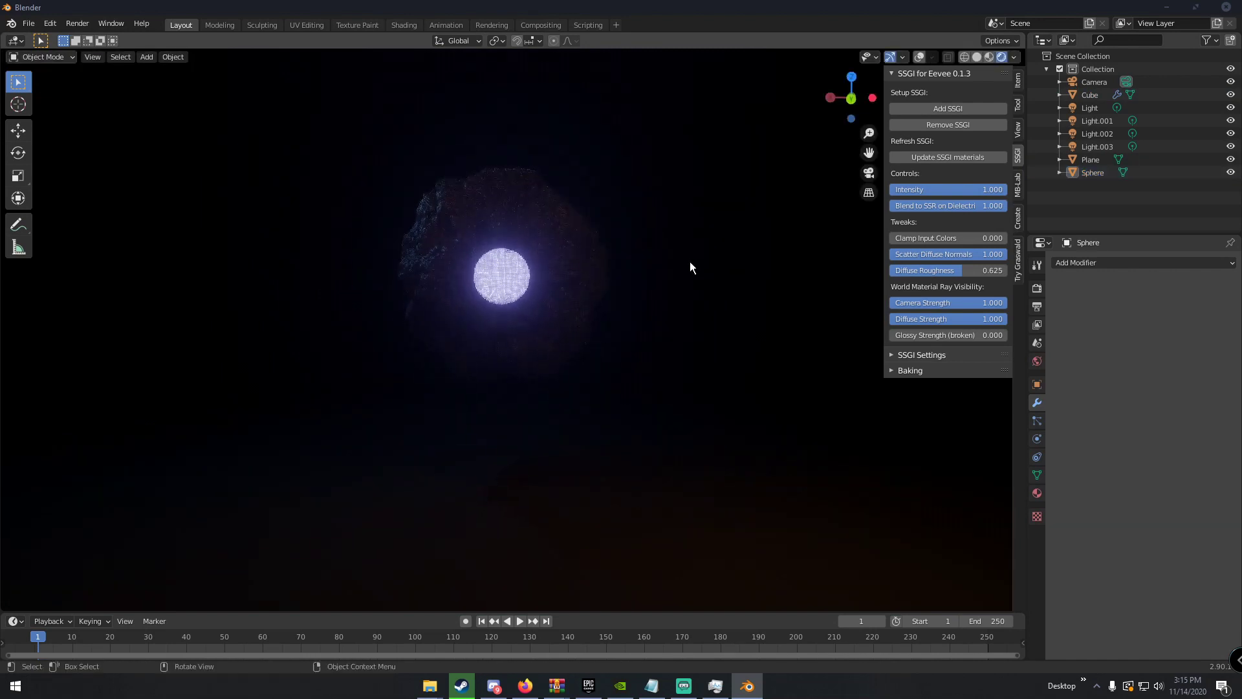
Set the power of the point lights Light and Light.001 to 1500 W each.
click(1090, 108)
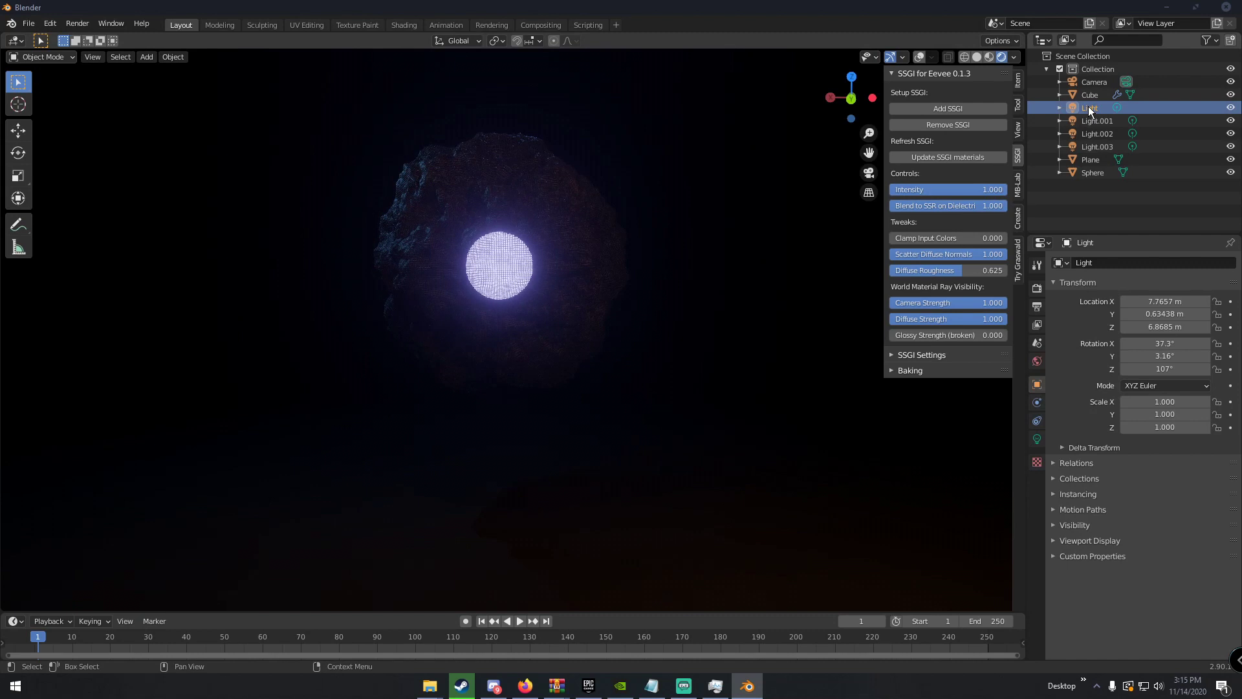
click(1036, 438)
click(1179, 350)
text(1500)
key(Return)
click(1102, 122)
click(1165, 342)
key(Return)
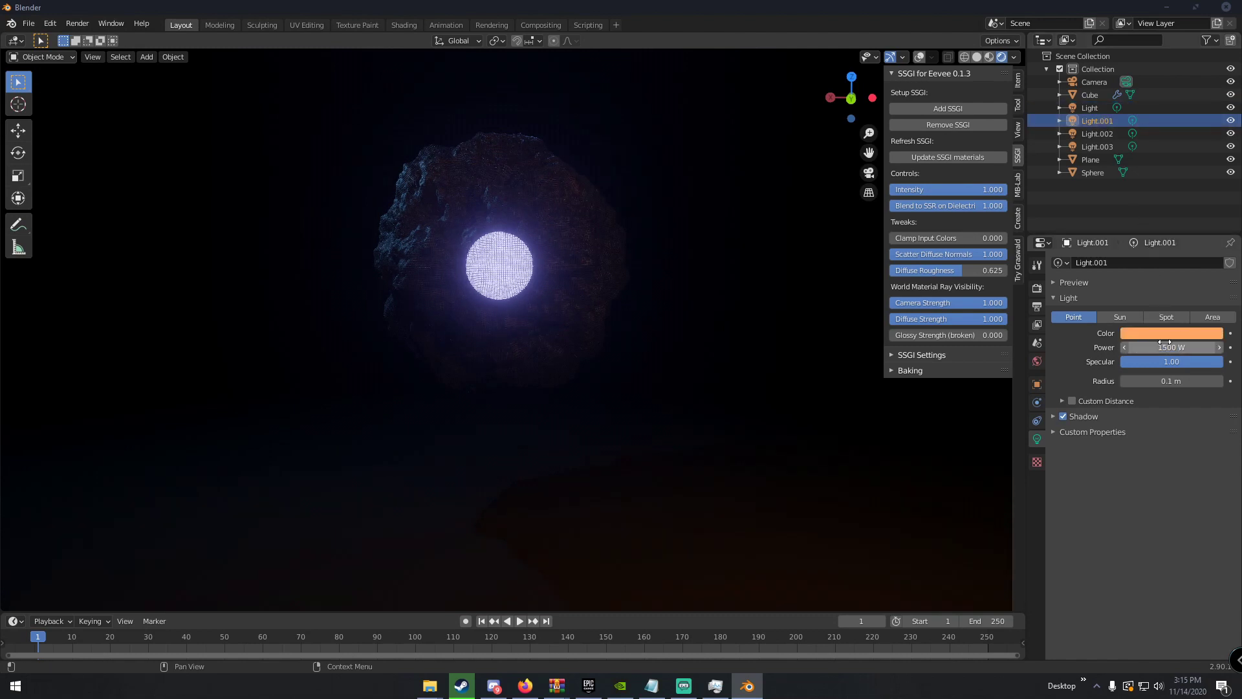
Raise the power of Light.002 and Light.003 to 1500 W each.
click(1097, 133)
click(1195, 344)
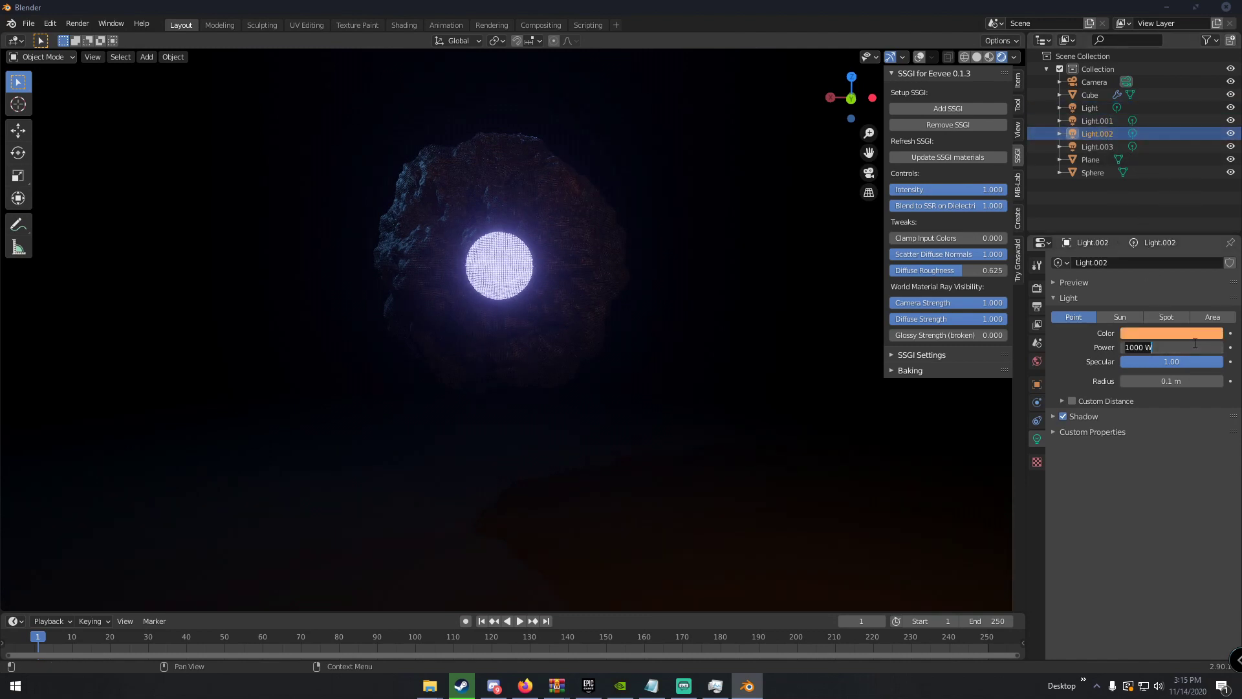
key(Return)
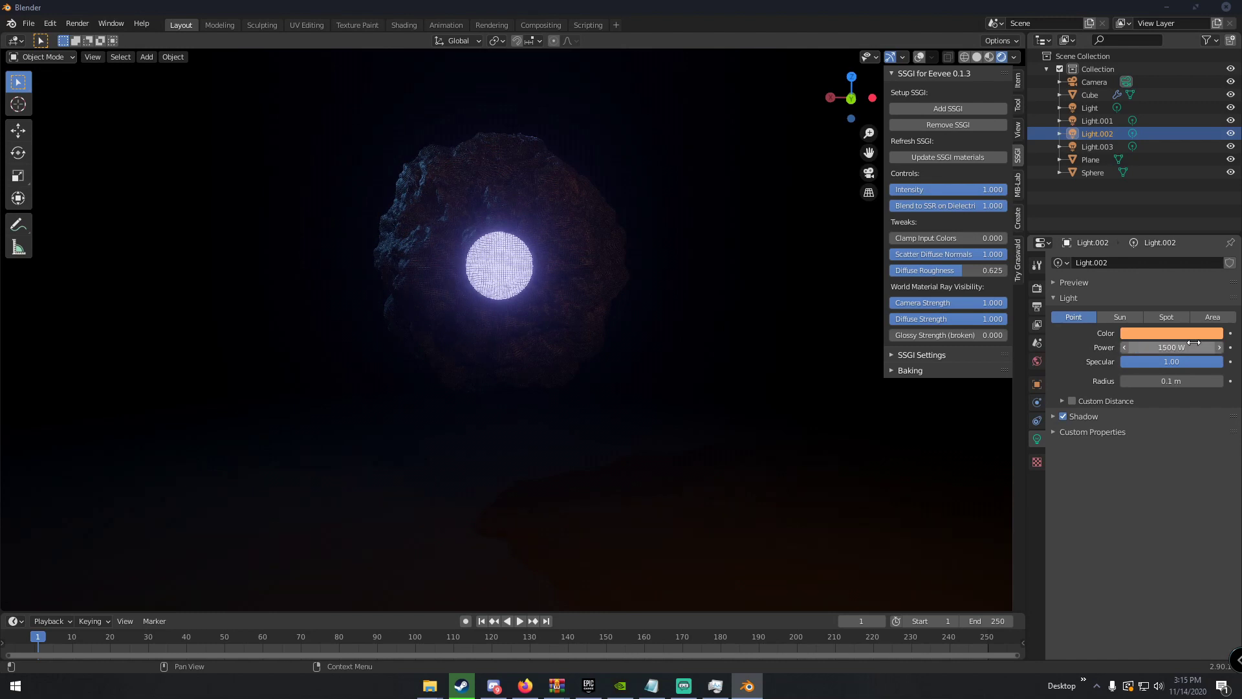
click(1097, 146)
click(1171, 348)
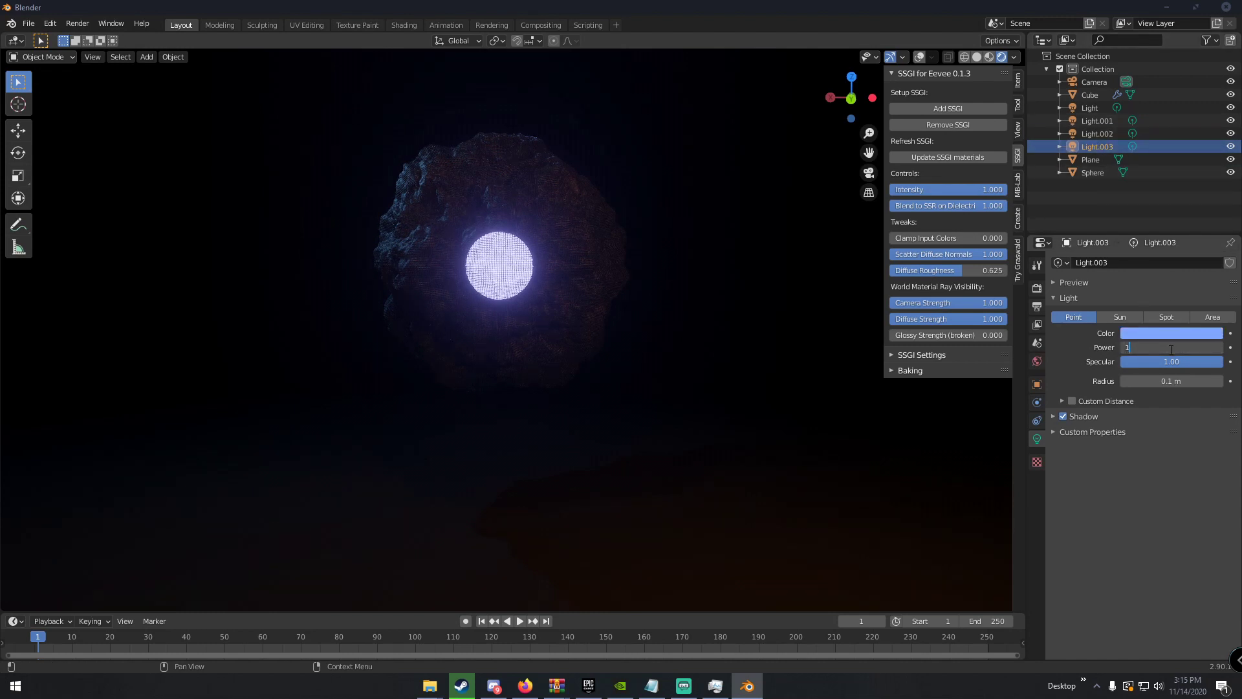
key(Return)
Add a cube and scale it up until it encloses the rock, the lights and the viewpoint.
scroll(729, 277, down, 1)
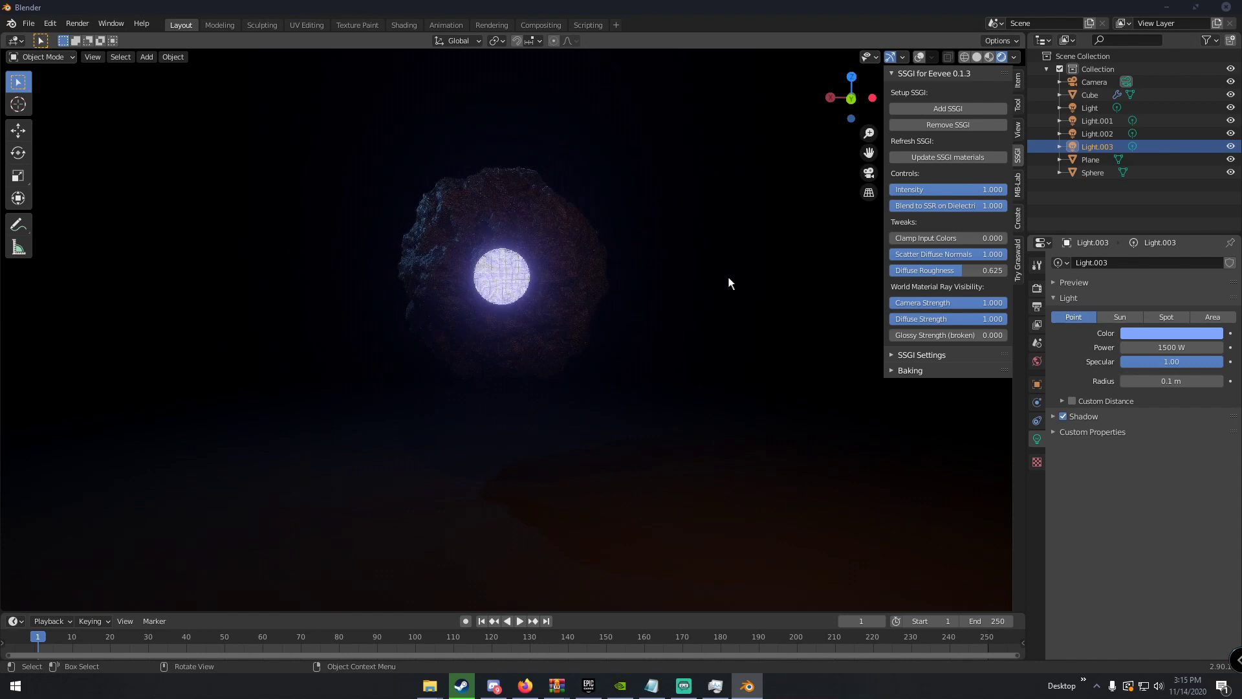
scroll(716, 272, down, 3)
key(shift+a)
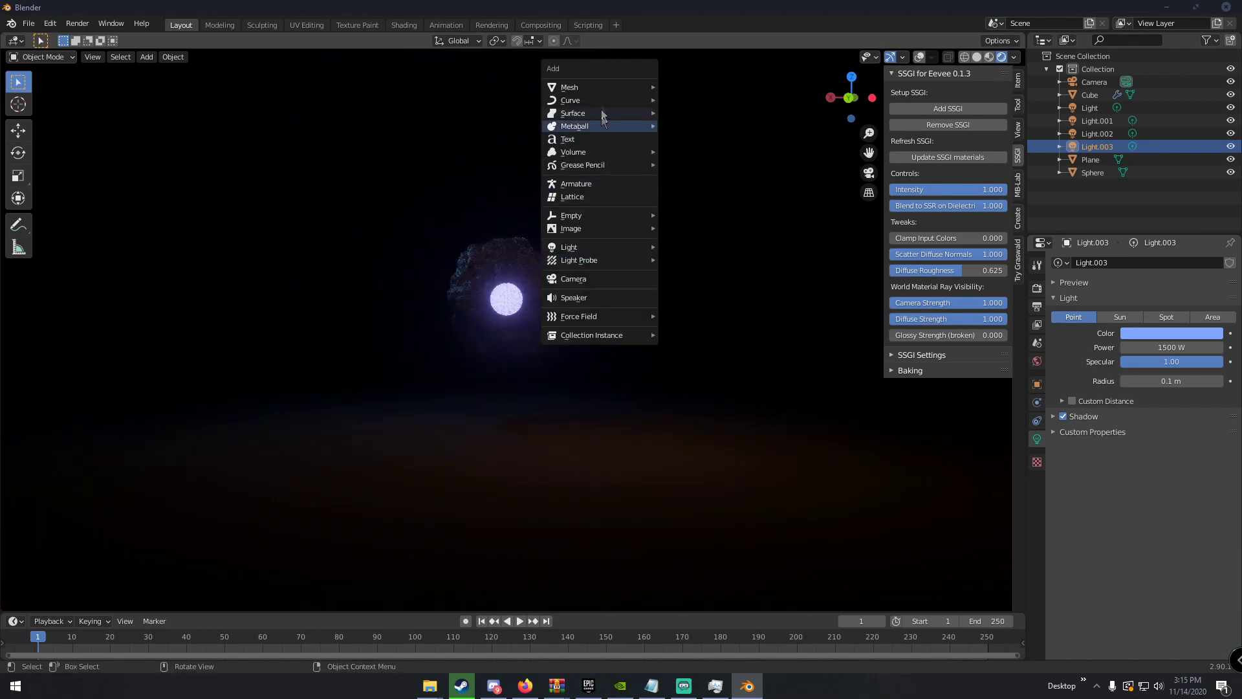
mouse_move(608, 88)
click(685, 103)
key(s)
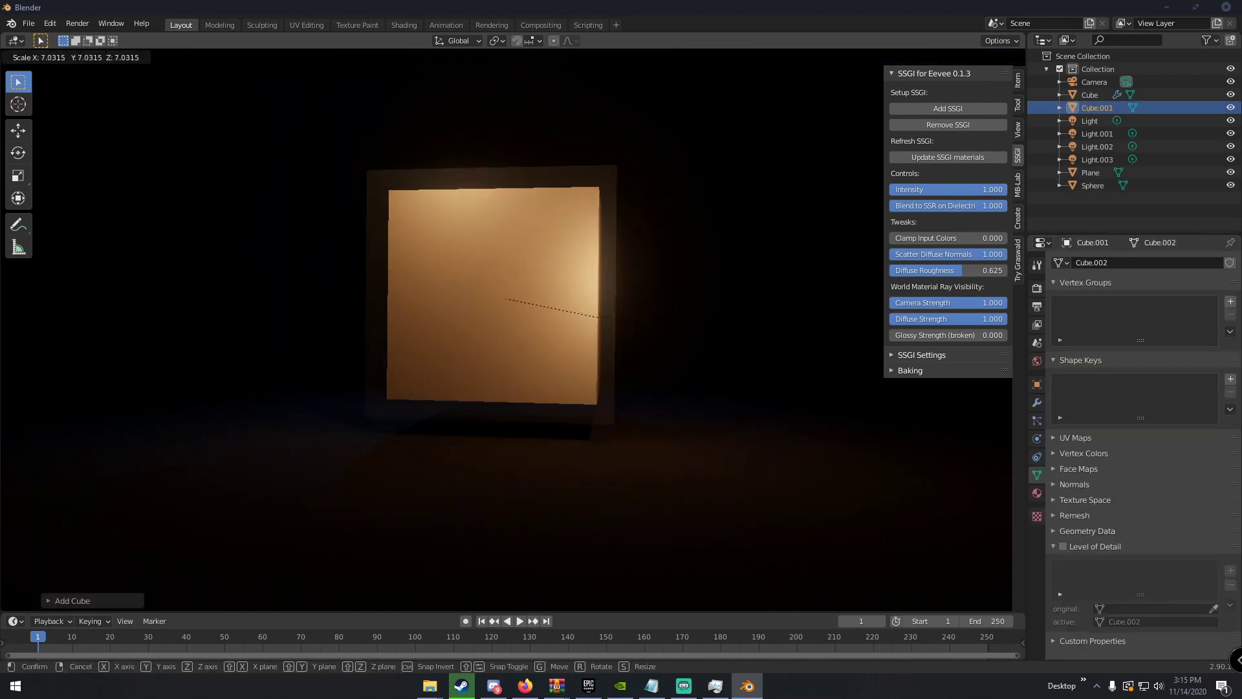
click(973, 618)
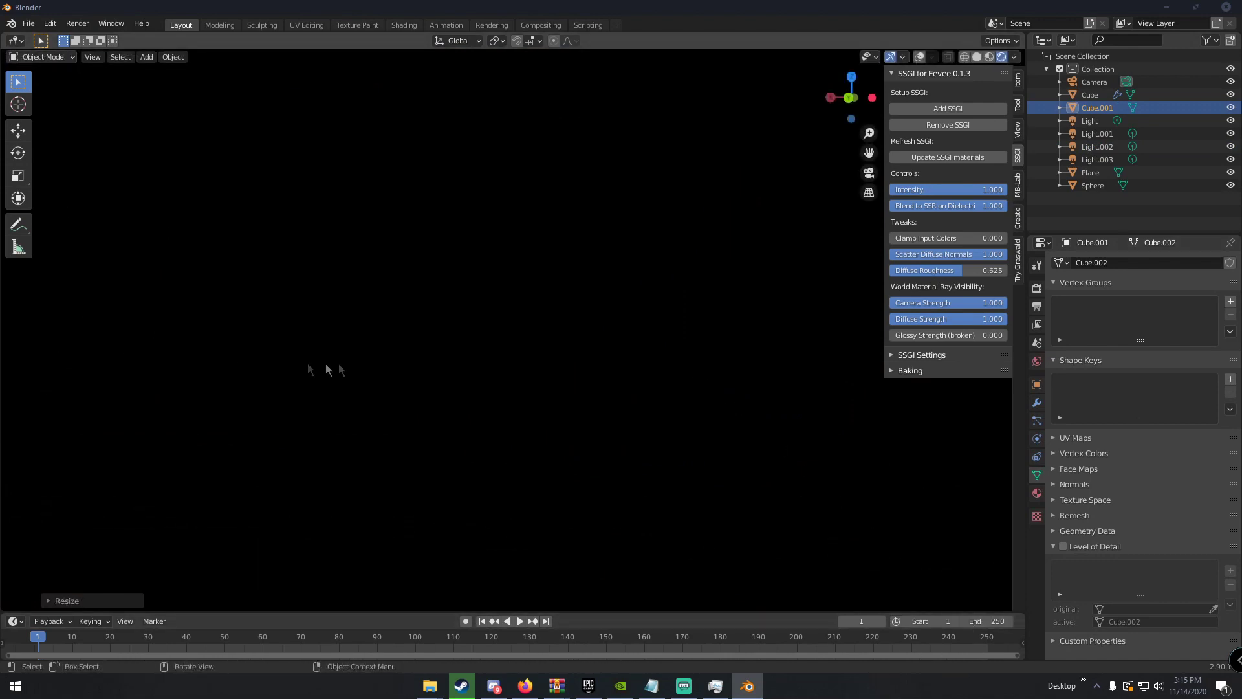
middle_drag(391, 375, 397, 375)
Create a new material for the enclosing cube and remove its surface shader.
click(1037, 493)
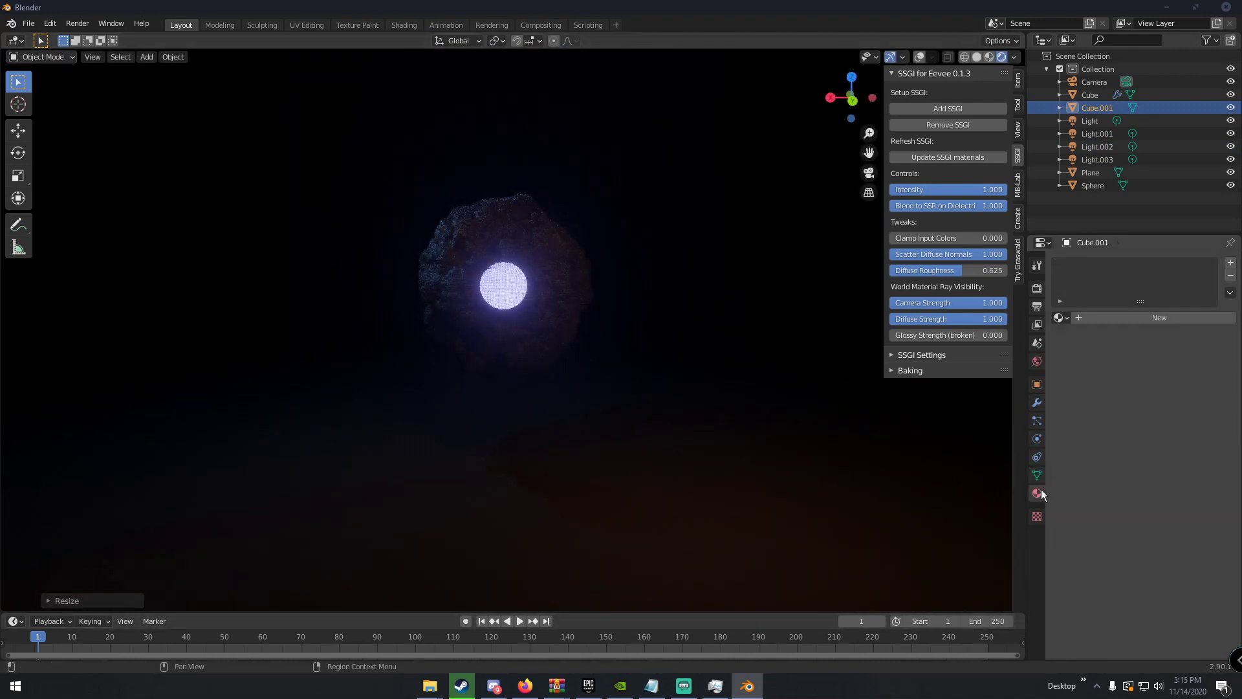
click(1106, 314)
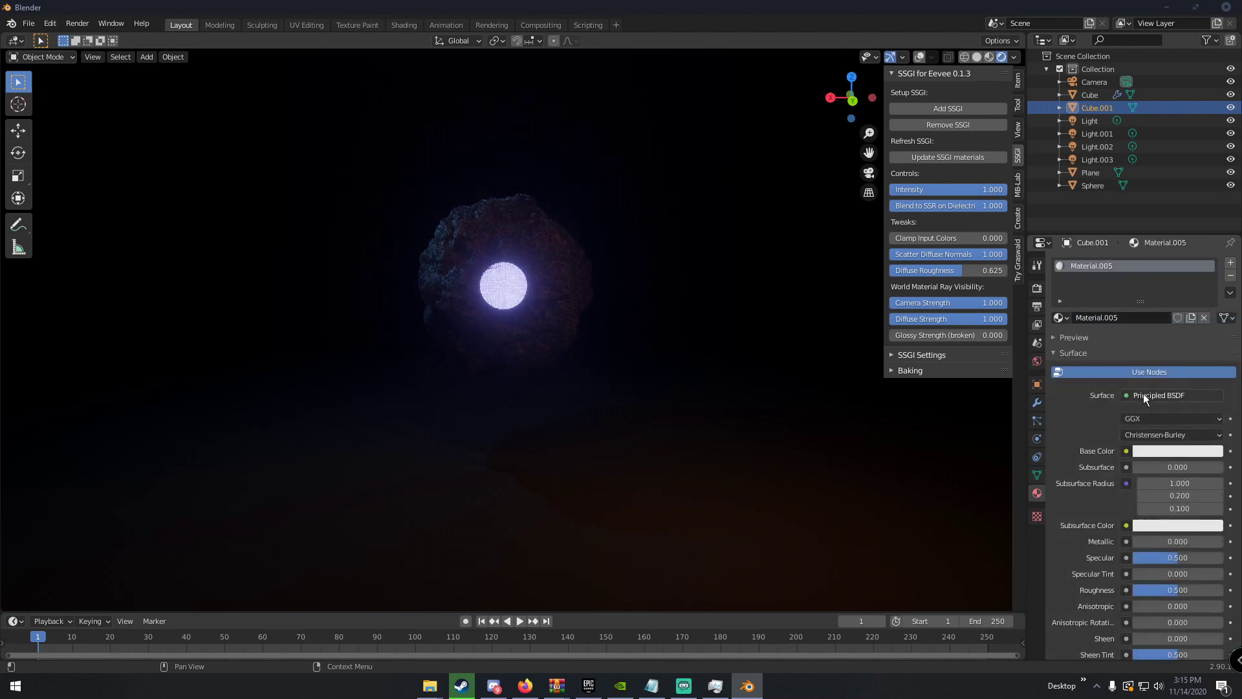
click(1143, 395)
click(1069, 95)
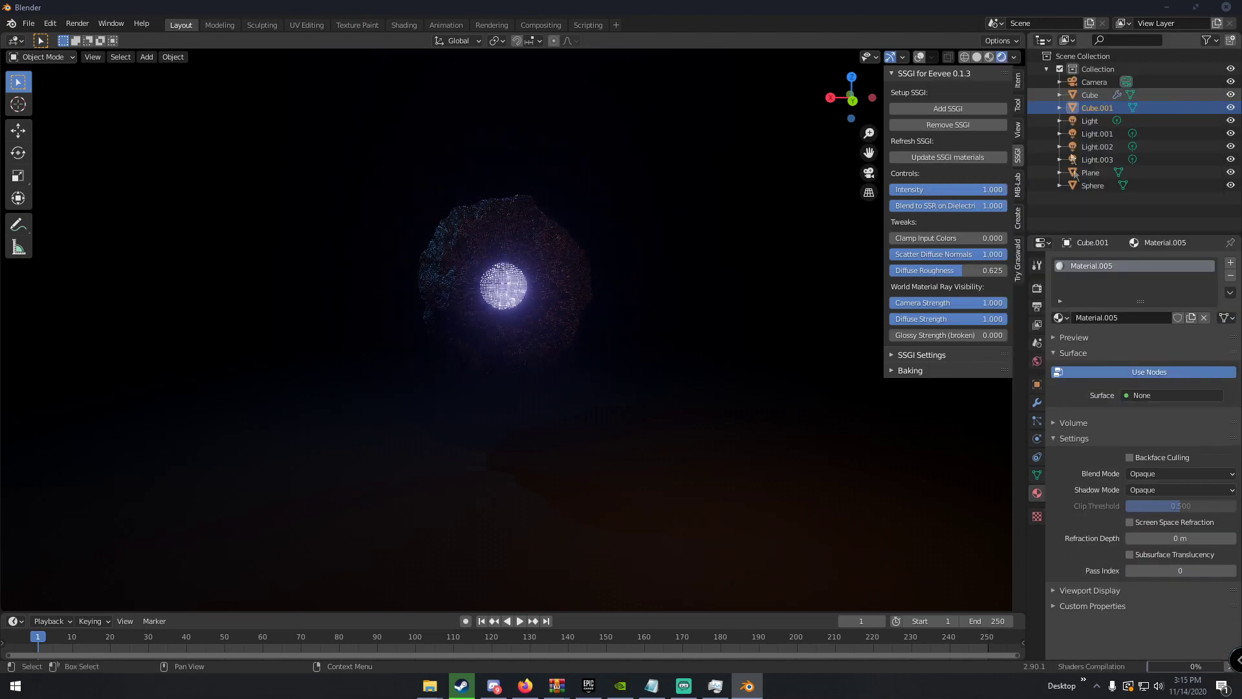
Assign a Principled Volume shader to the enclosing cube's material volume, with a density of 0.02.
click(1075, 415)
click(1157, 434)
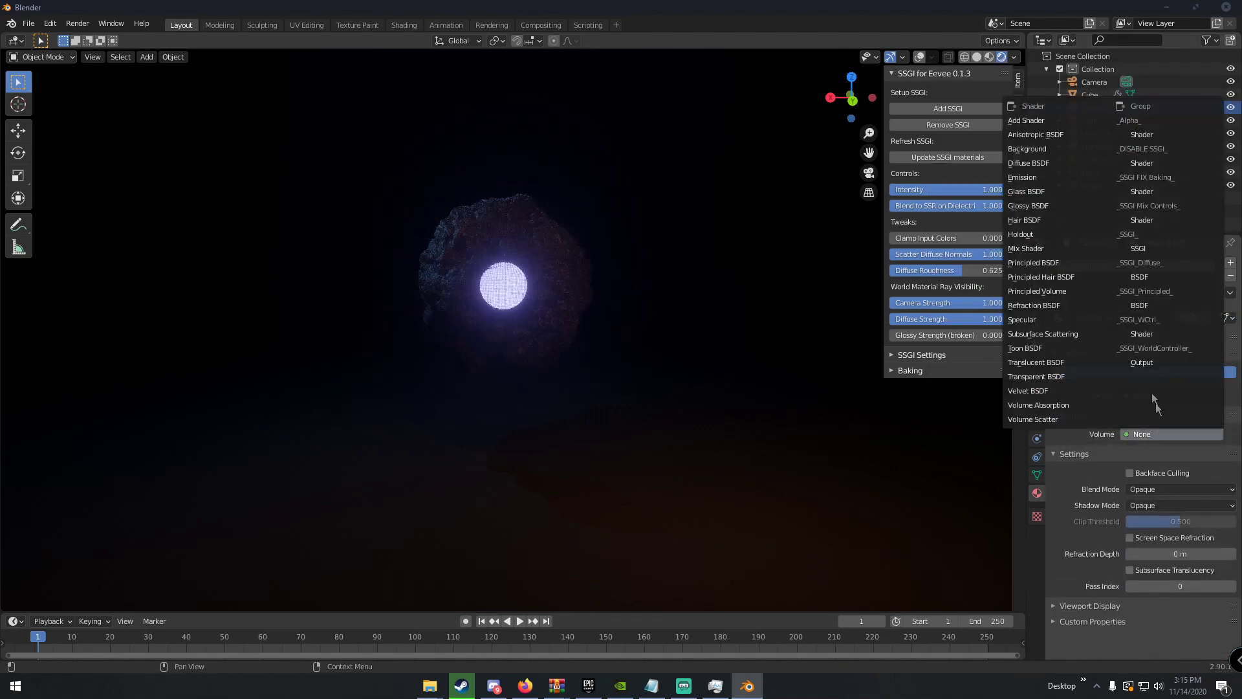
click(1057, 292)
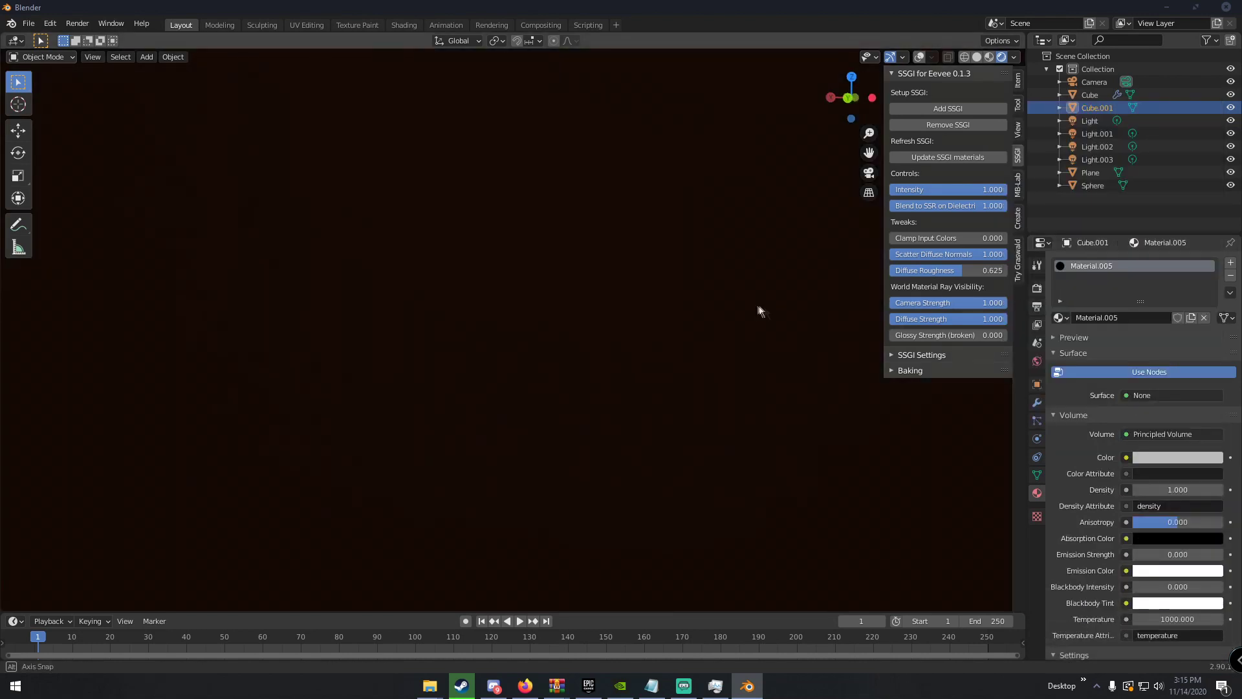
click(1175, 490)
text(.02)
key(Return)
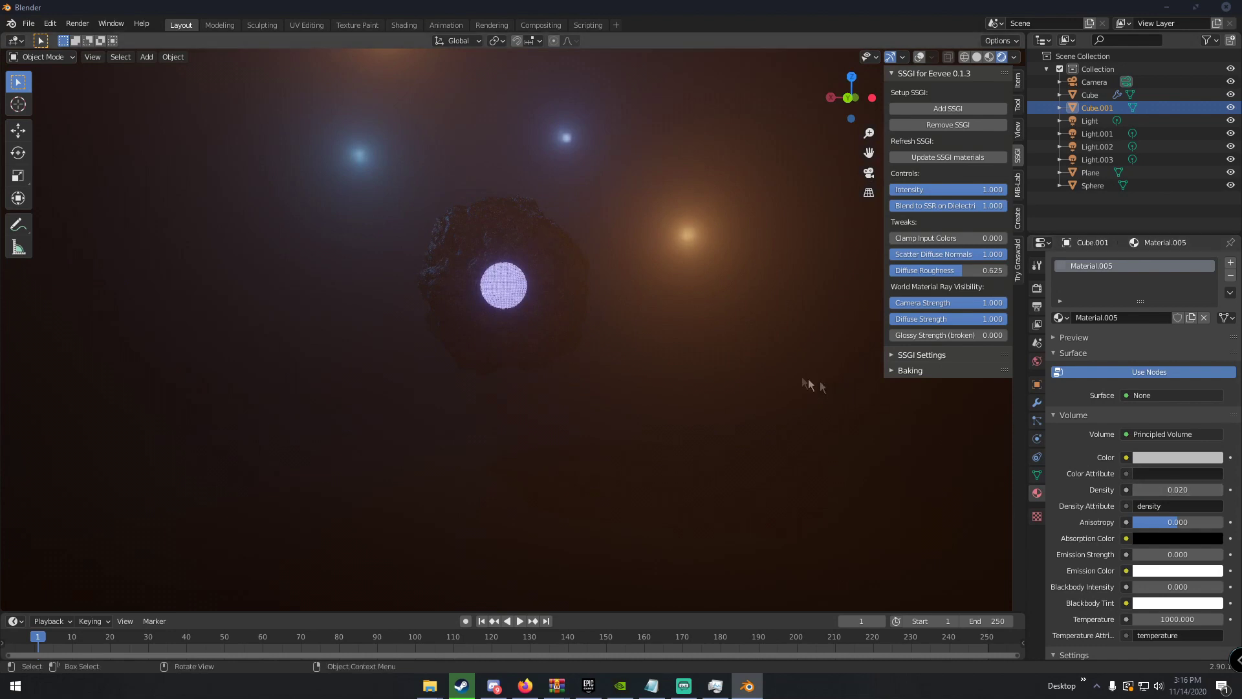
Try the Cycles render engine with GPU Compute as the device.
scroll(795, 381, down, 3)
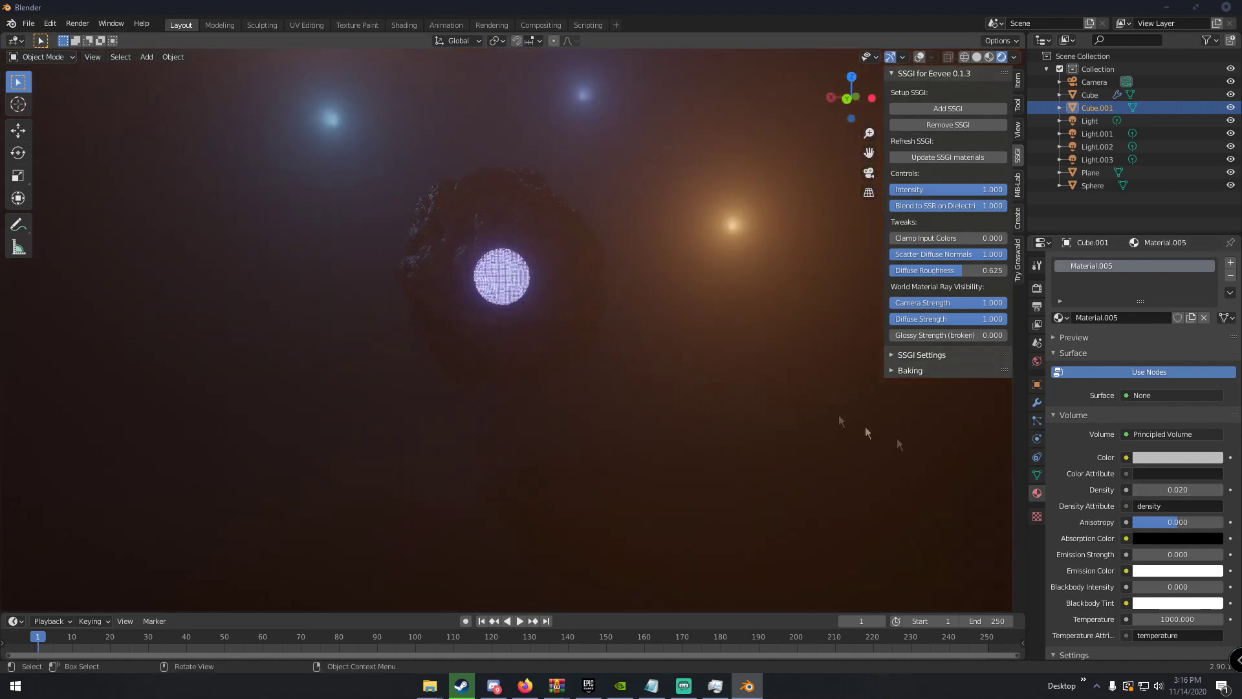
click(1037, 288)
click(1161, 263)
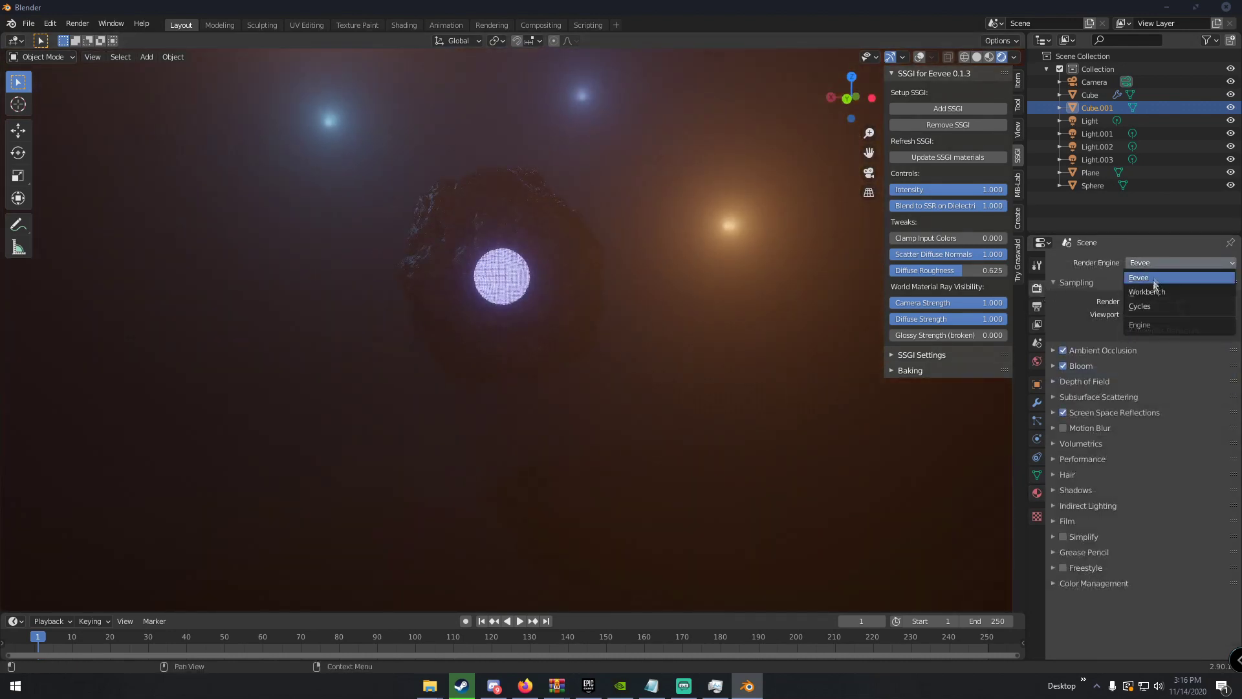
click(1151, 309)
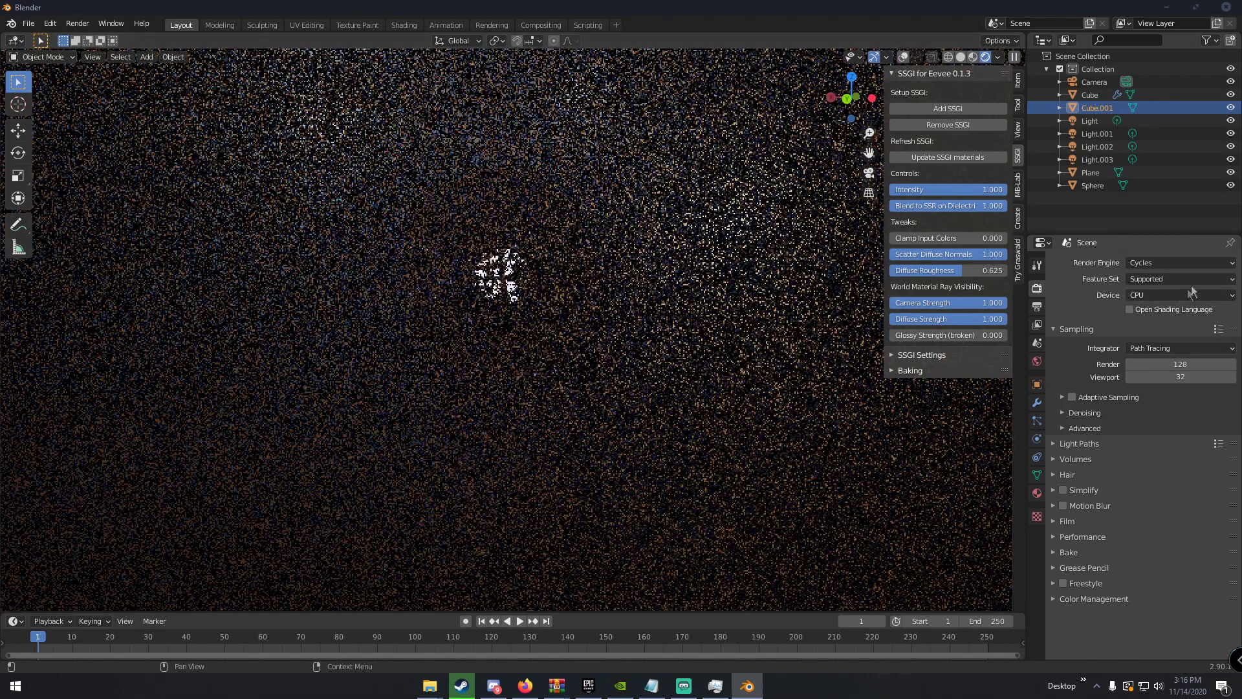
click(1174, 293)
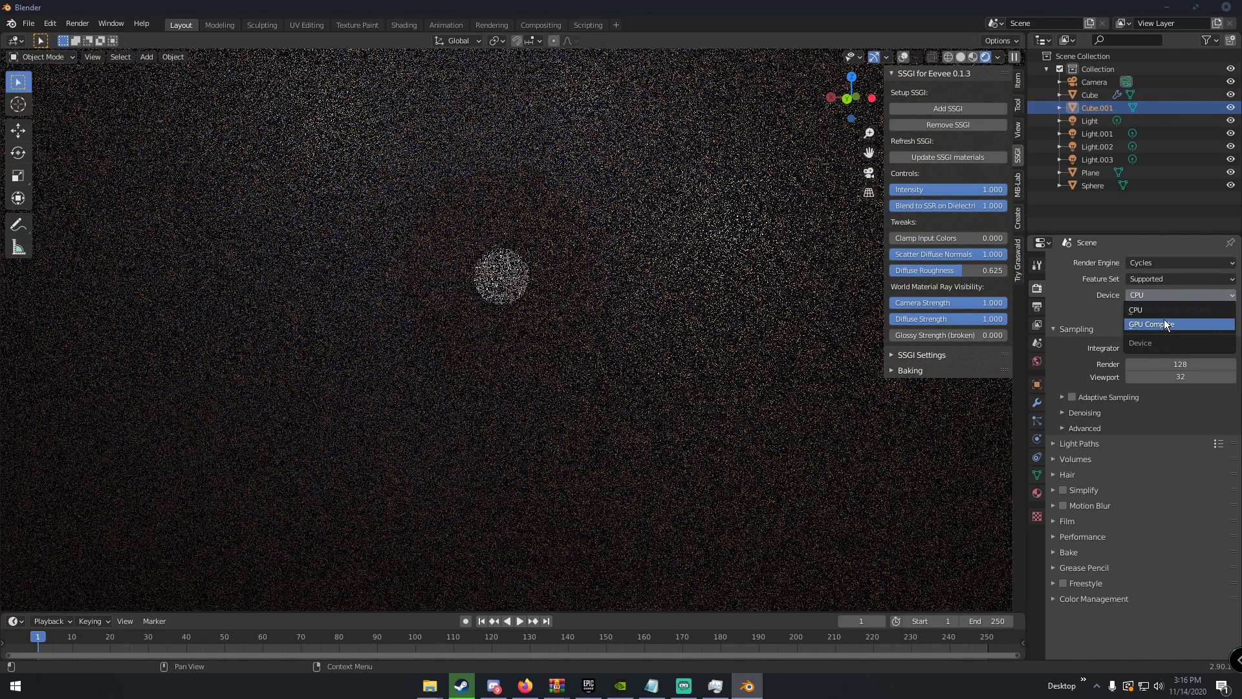
click(1166, 325)
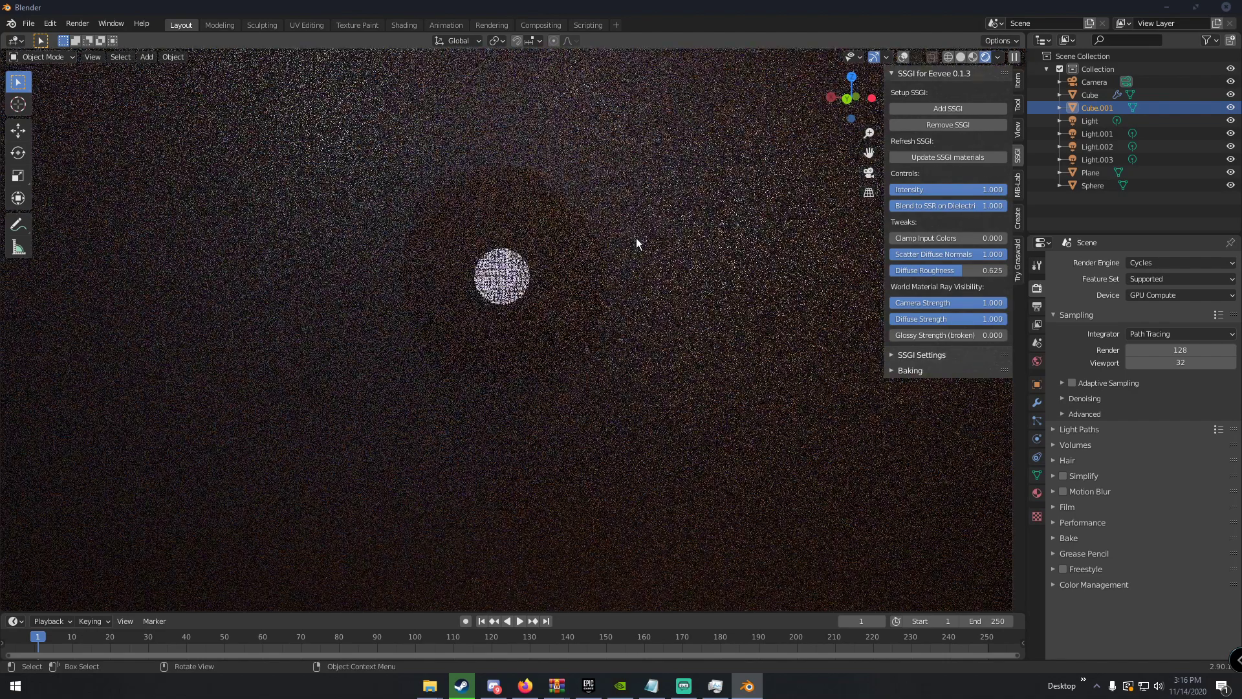
Lower the enclosing cube's volume density, trying 0.005 and settling on 0.001.
click(1037, 493)
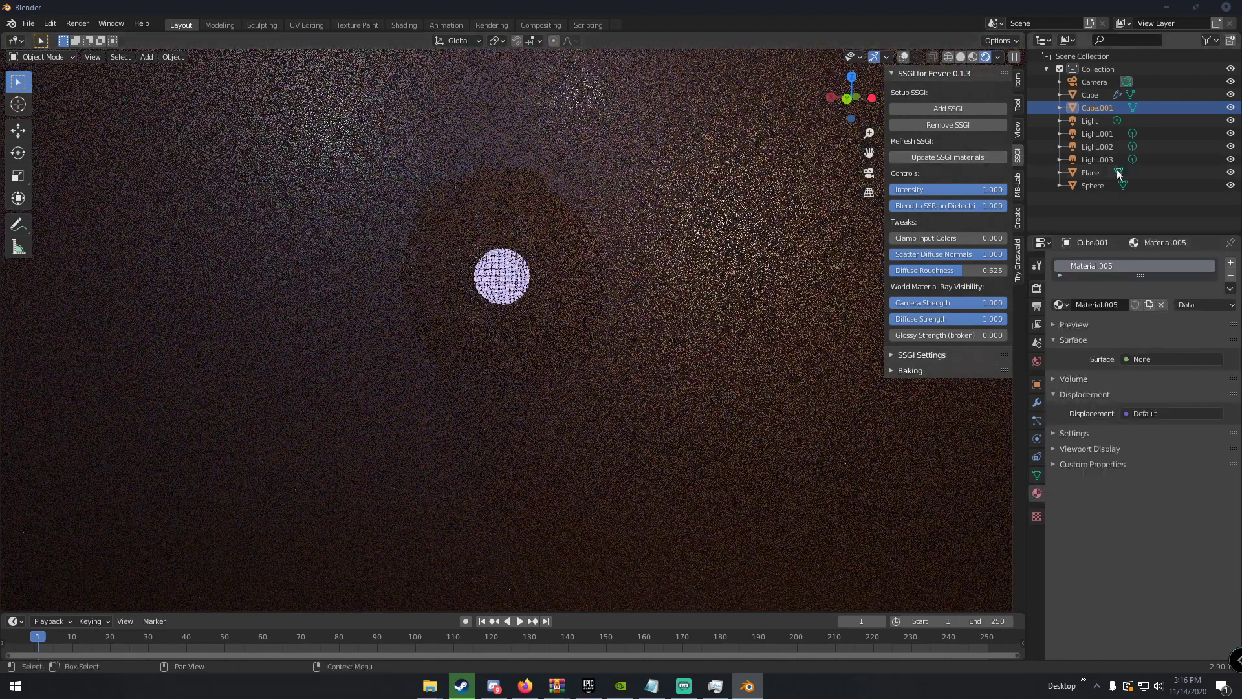
click(1092, 95)
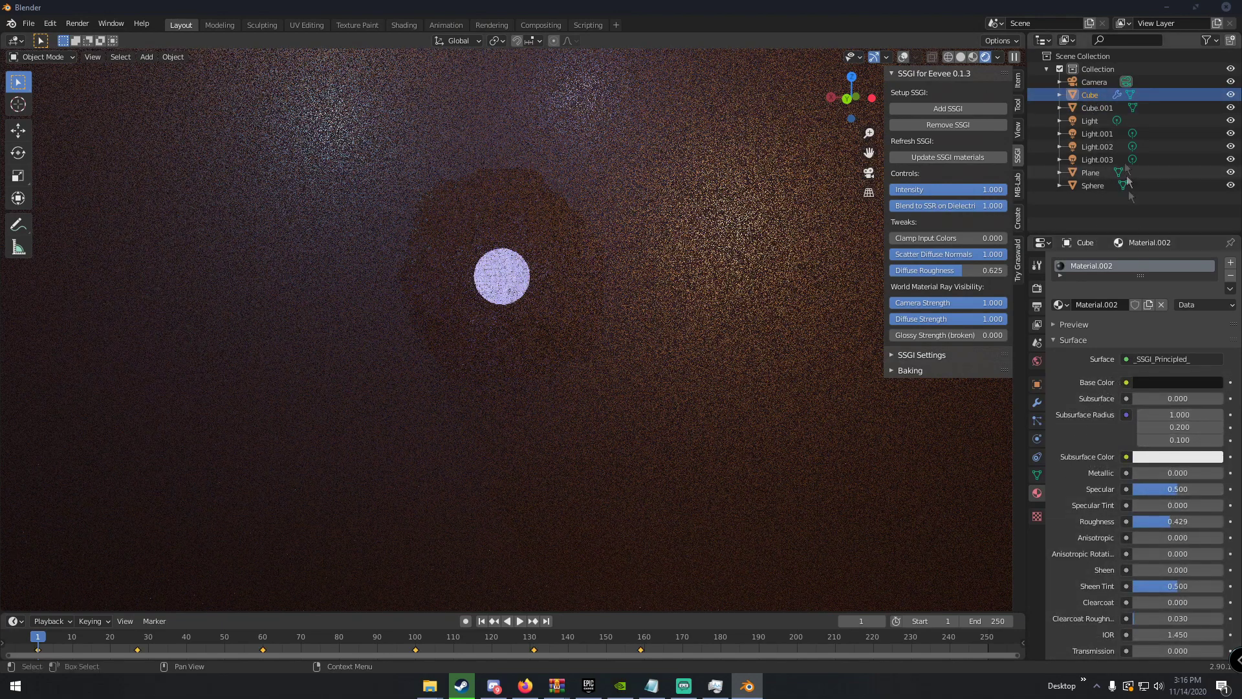
click(1096, 105)
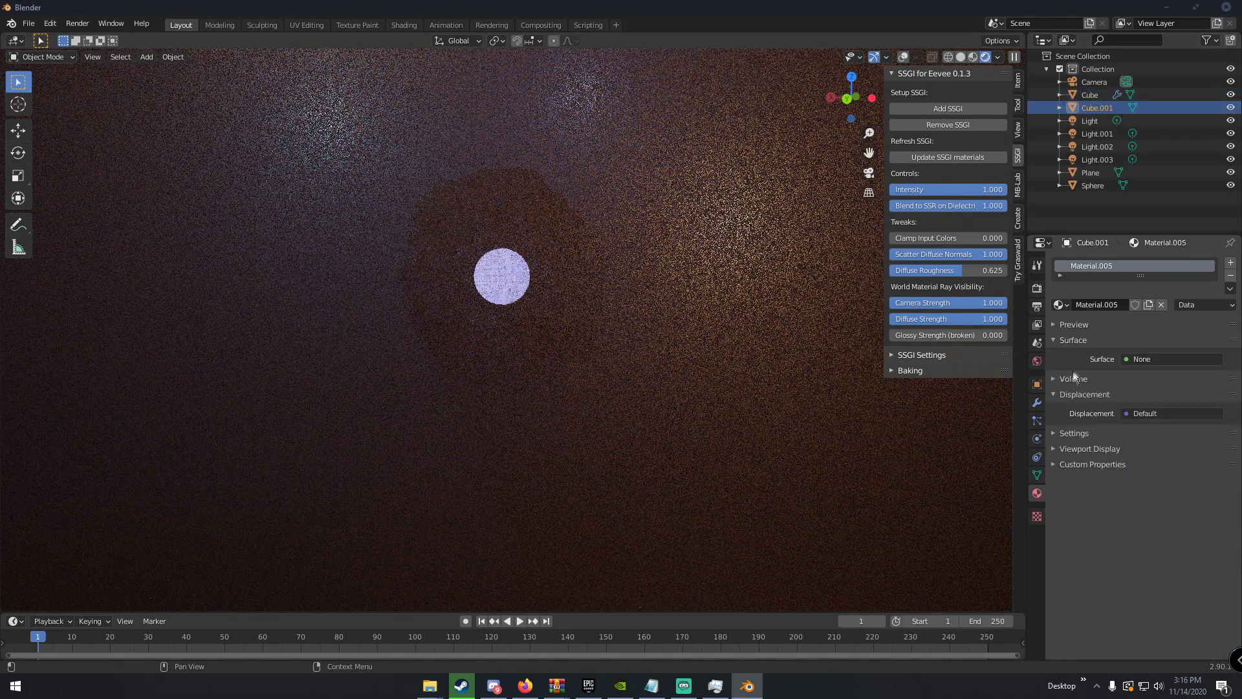
click(1077, 377)
click(1181, 452)
text(0.02)
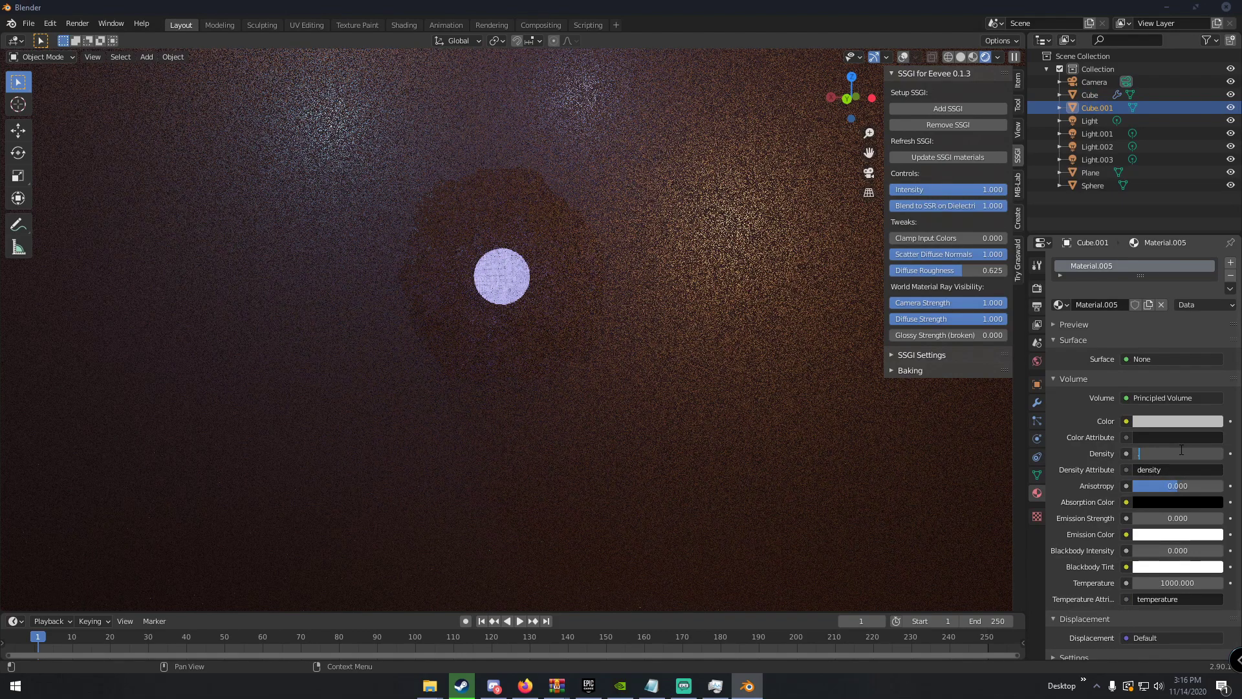
text(5)
key(Return)
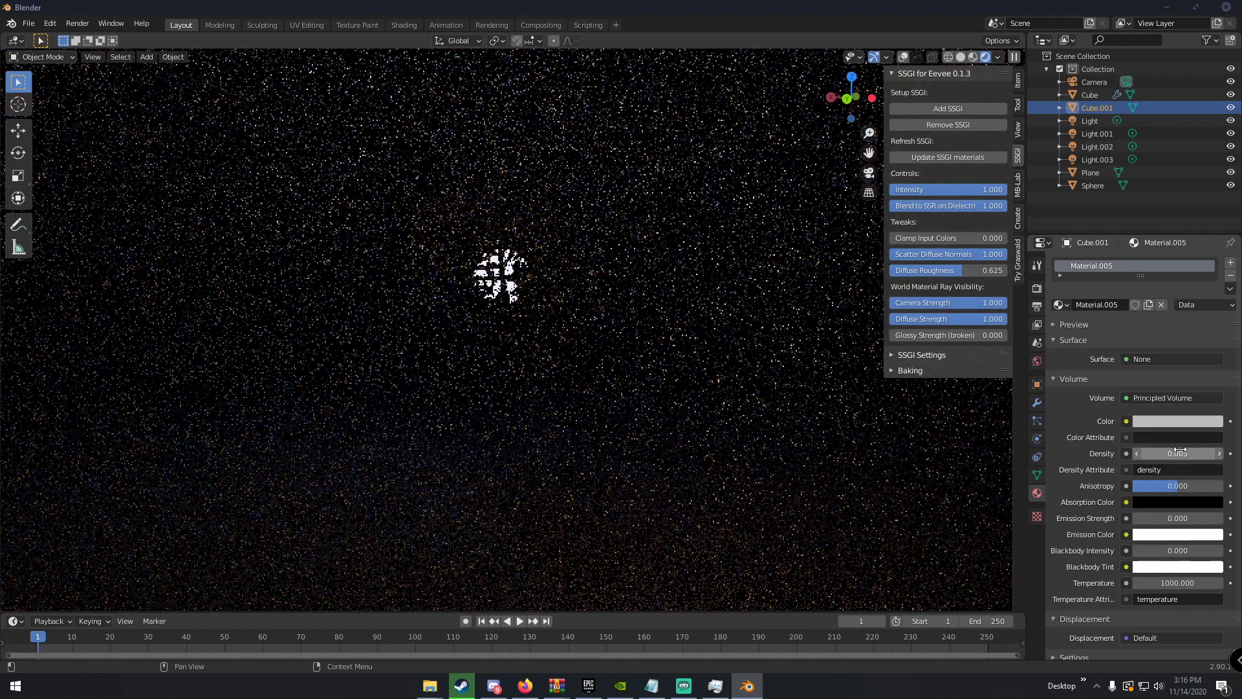
click(1180, 452)
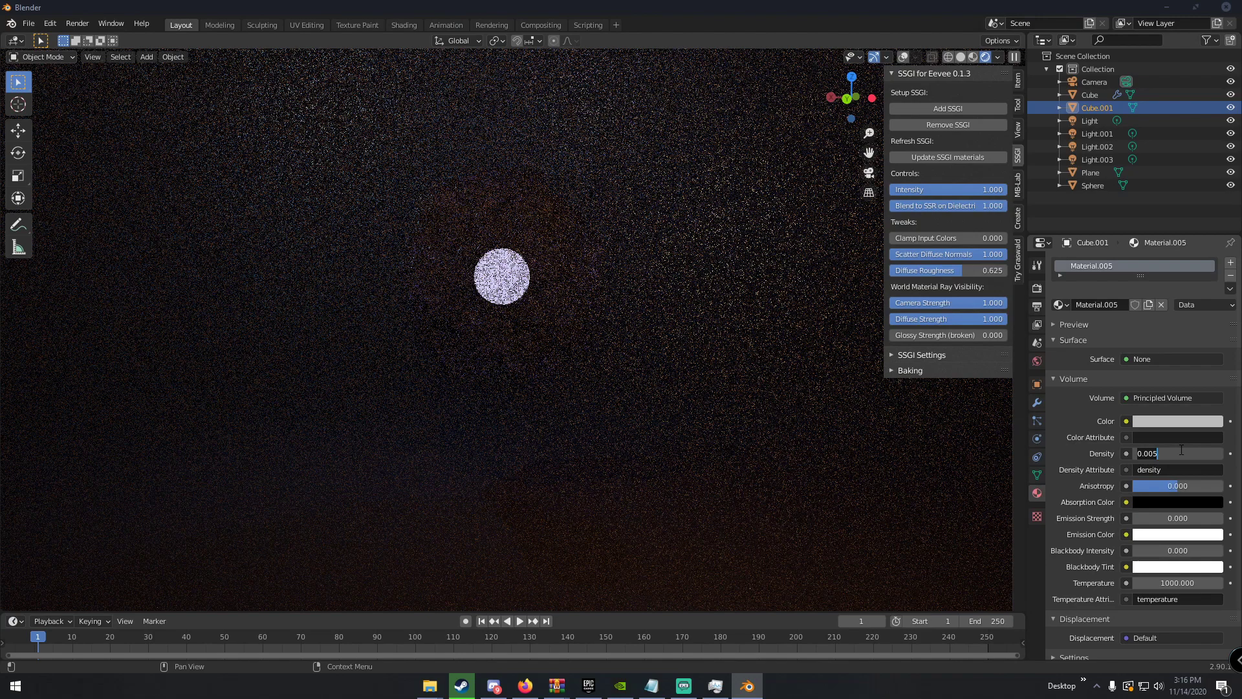
text(1)
key(Return)
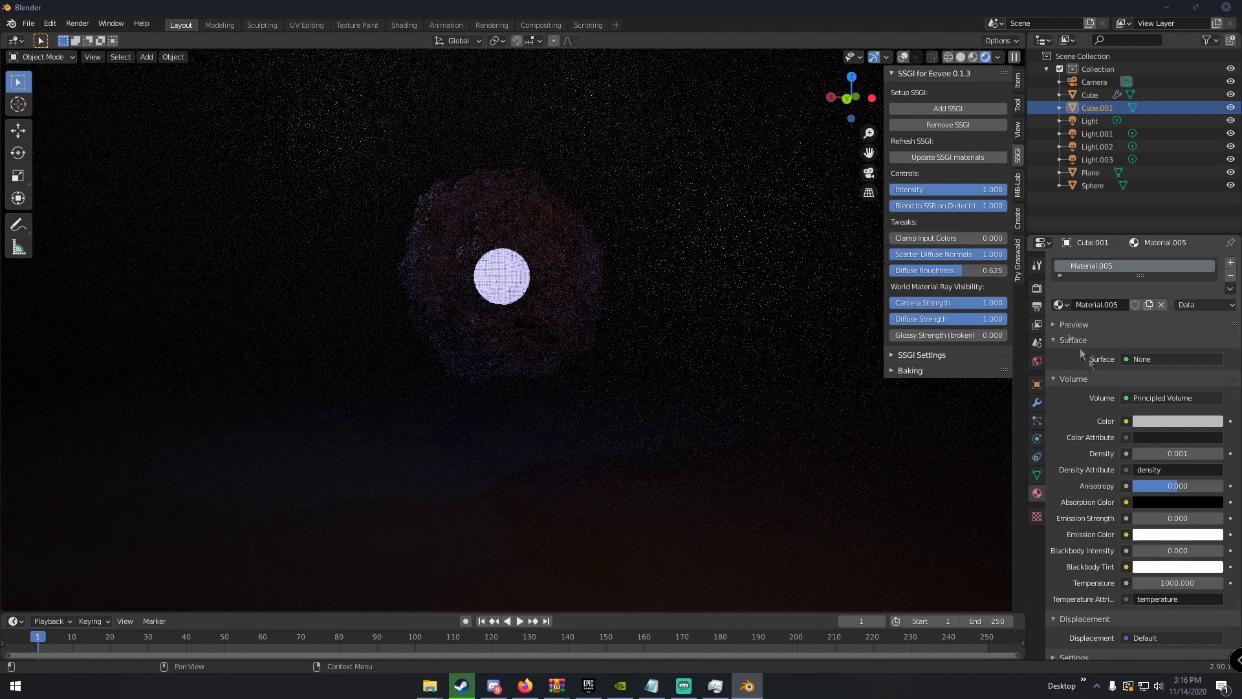
Switch the render engine back to Eevee.
click(1036, 288)
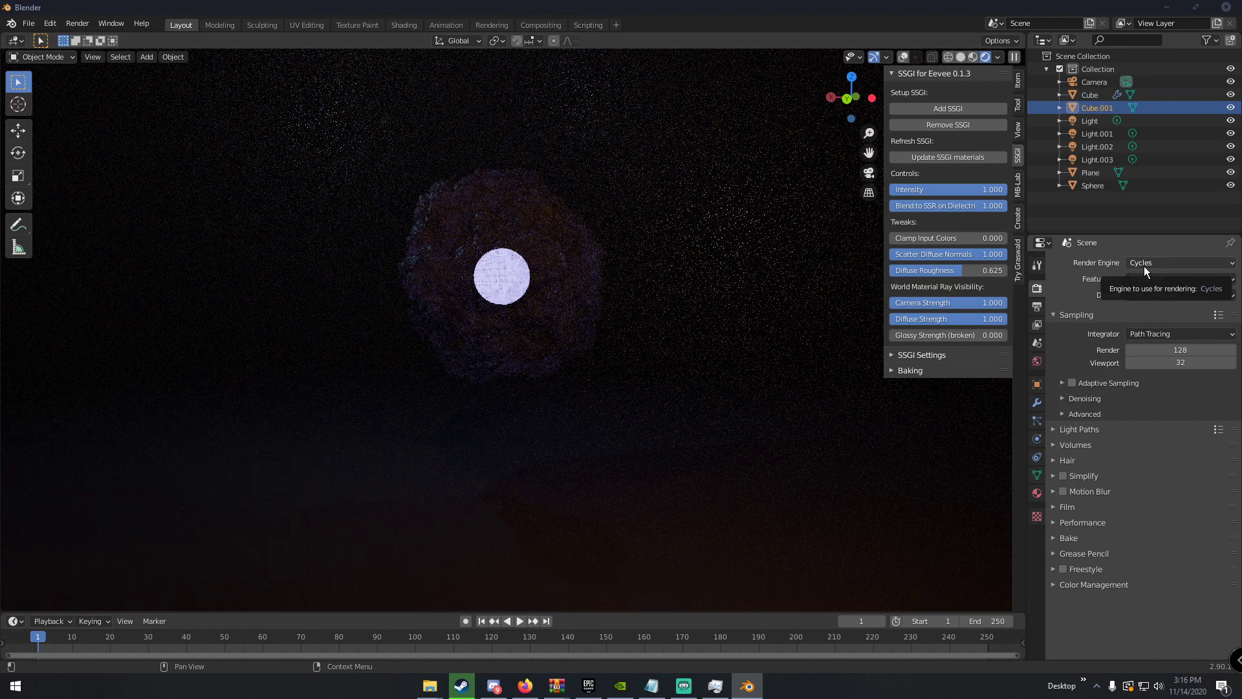
click(1144, 266)
click(1148, 292)
click(1153, 268)
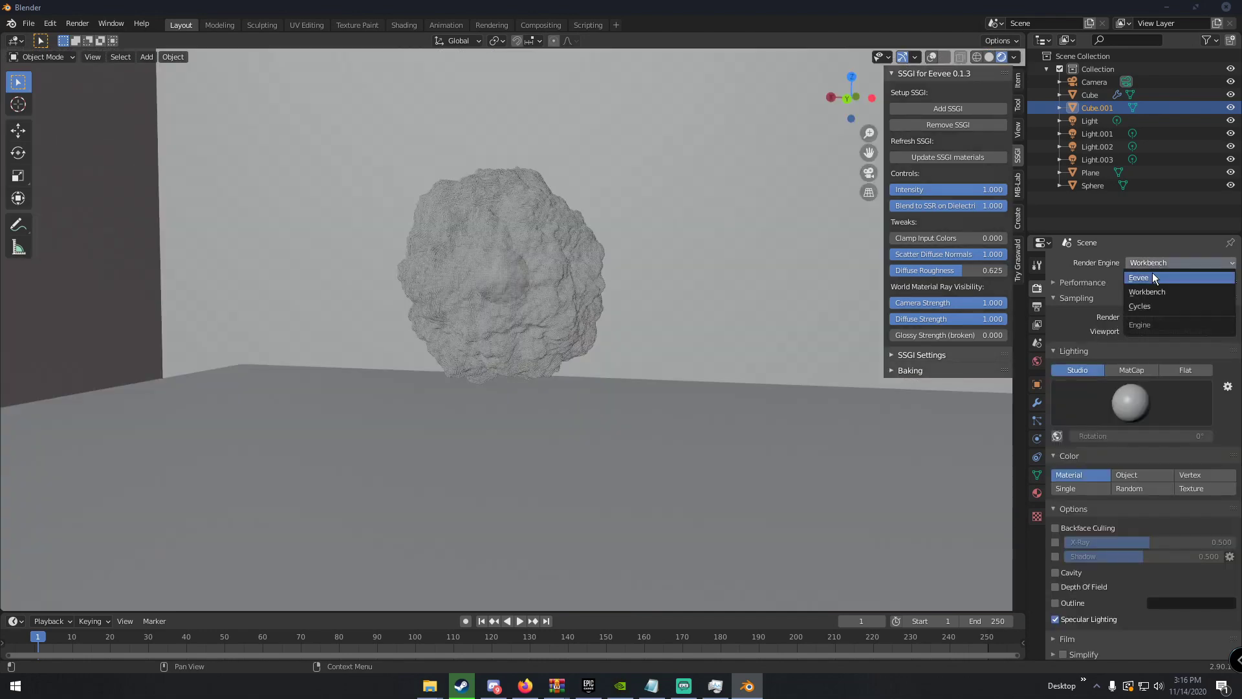
click(1151, 273)
Examine the wireframe rock and glowing core up close and from several sides within the thin volumetric haze.
mouse_move(588, 237)
middle_down()
mouse_move(418, 266)
mouse_move(524, 249)
mouse_move(430, 249)
mouse_move(479, 241)
mouse_move(596, 239)
middle_up()
scroll(517, 254, up, 3)
scroll(418, 265, up, 2)
scroll(595, 232, up, 3)
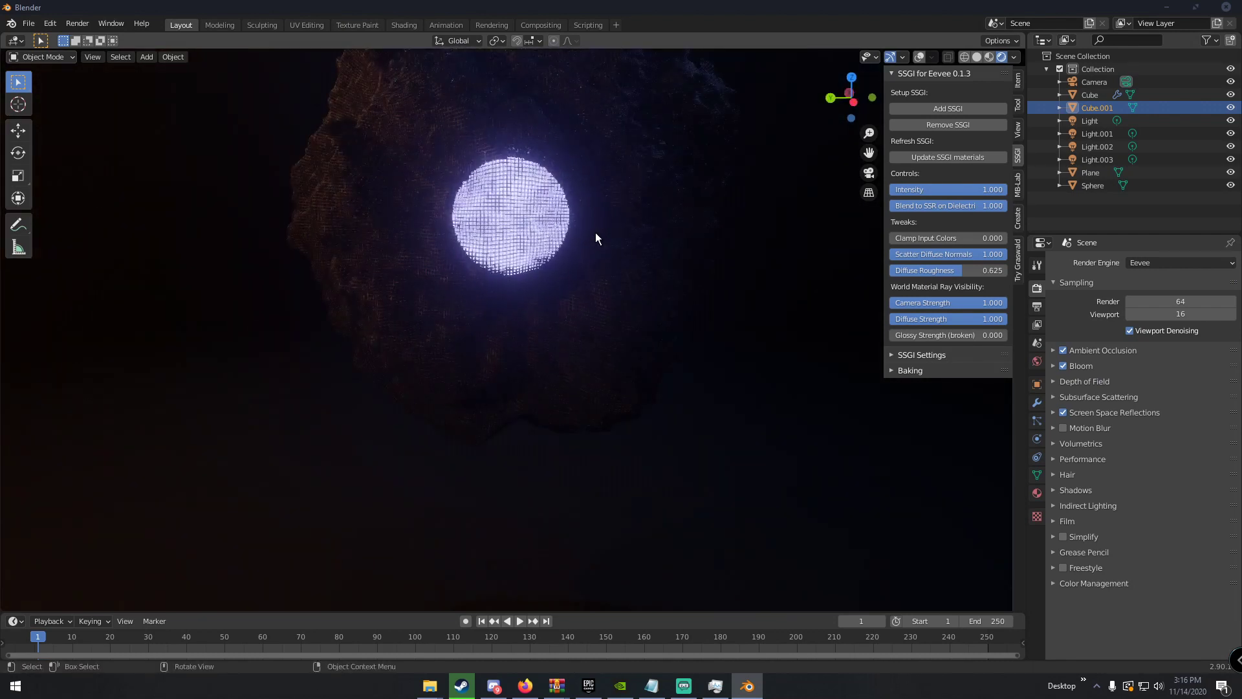
scroll(580, 282, down, 3)
middle_drag(579, 285, 669, 332)
scroll(669, 325, up, 3)
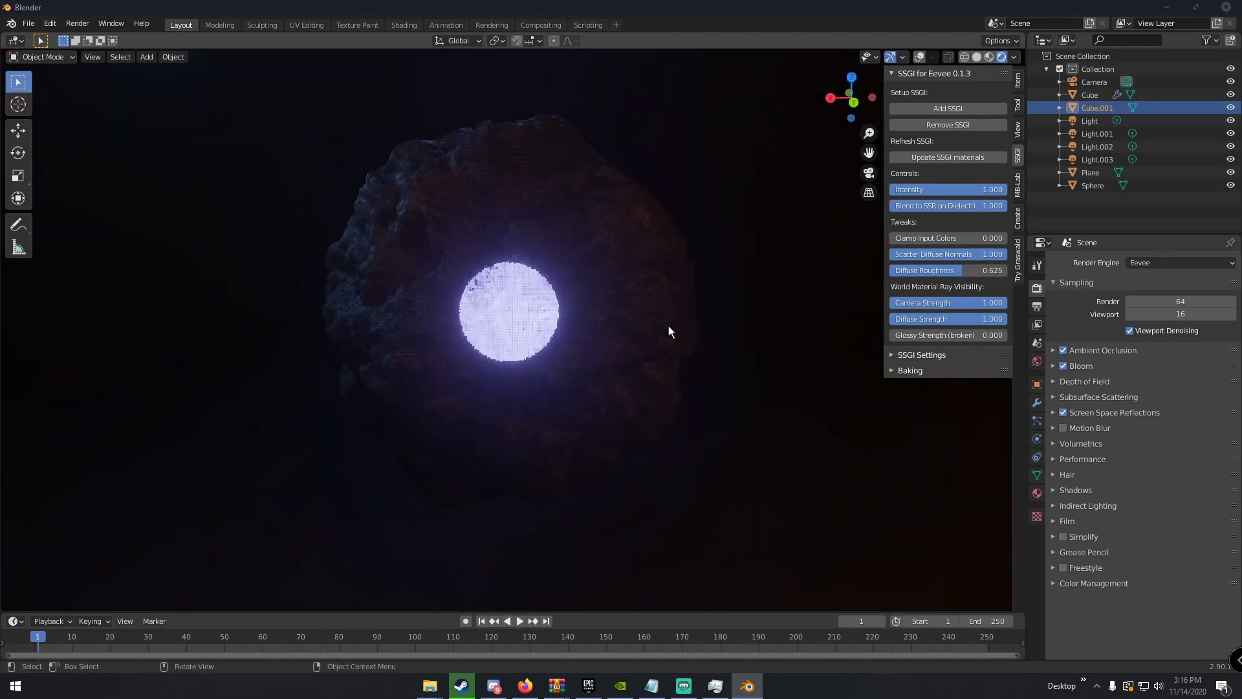
middle_drag(551, 304, 551, 304)
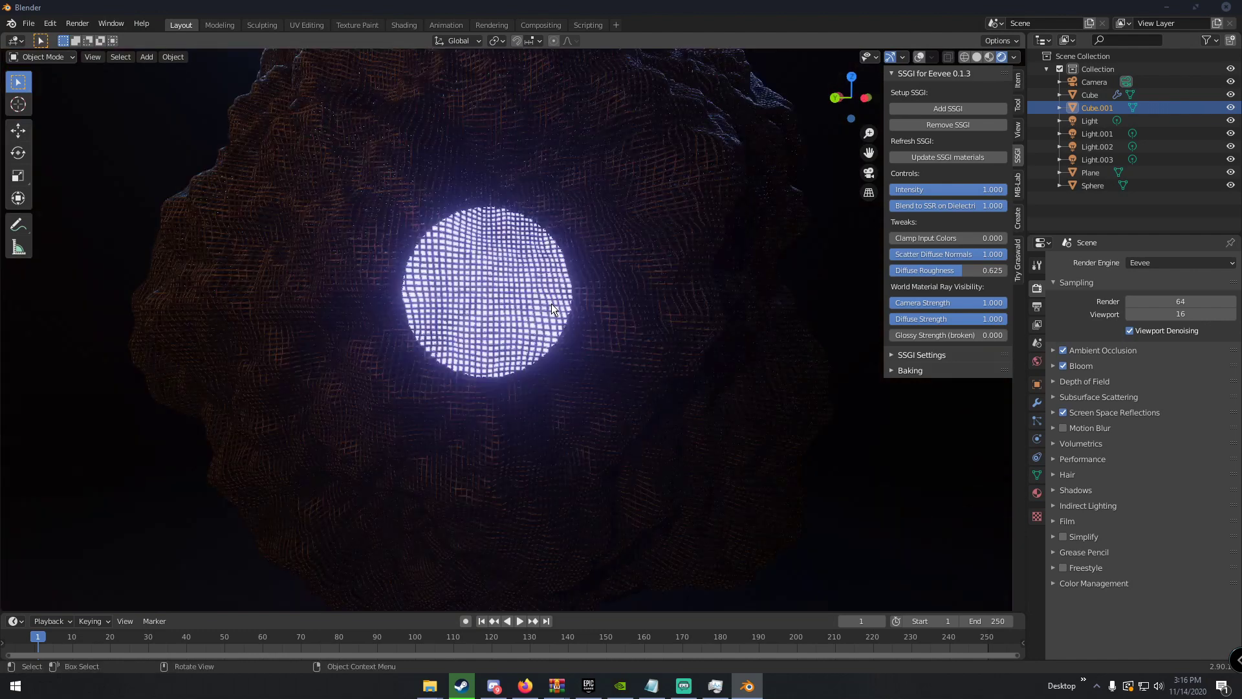
scroll(553, 294, up, 2)
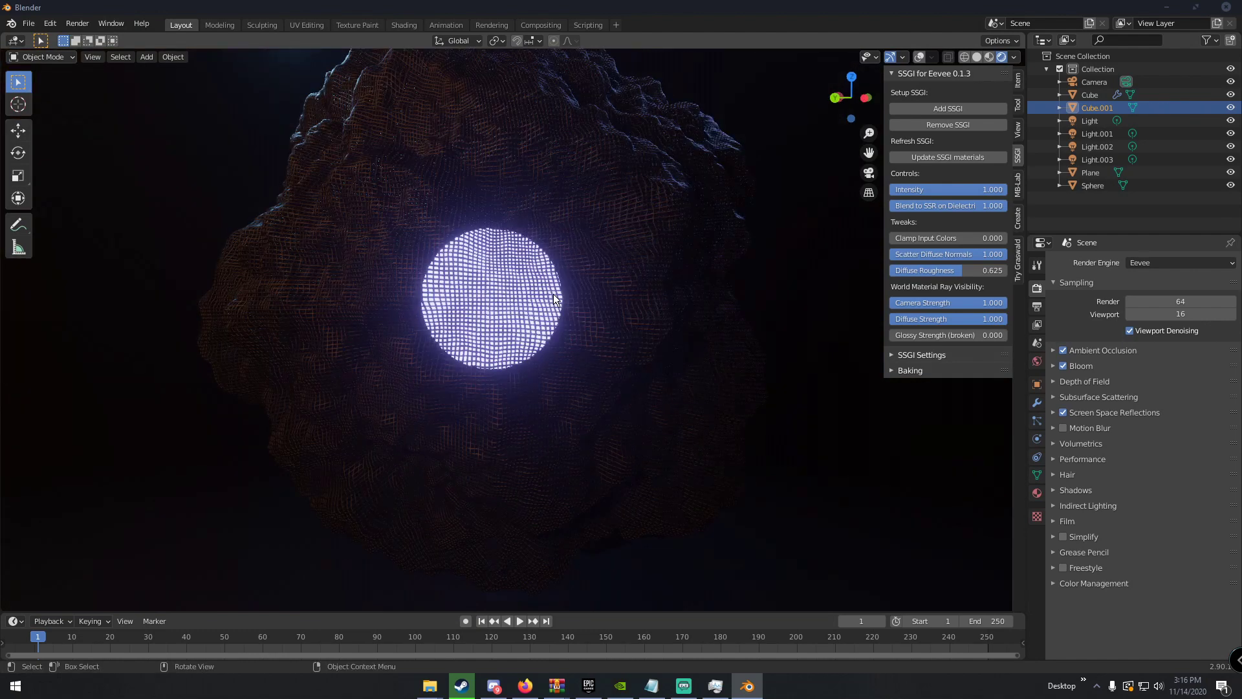
scroll(553, 294, down, 2)
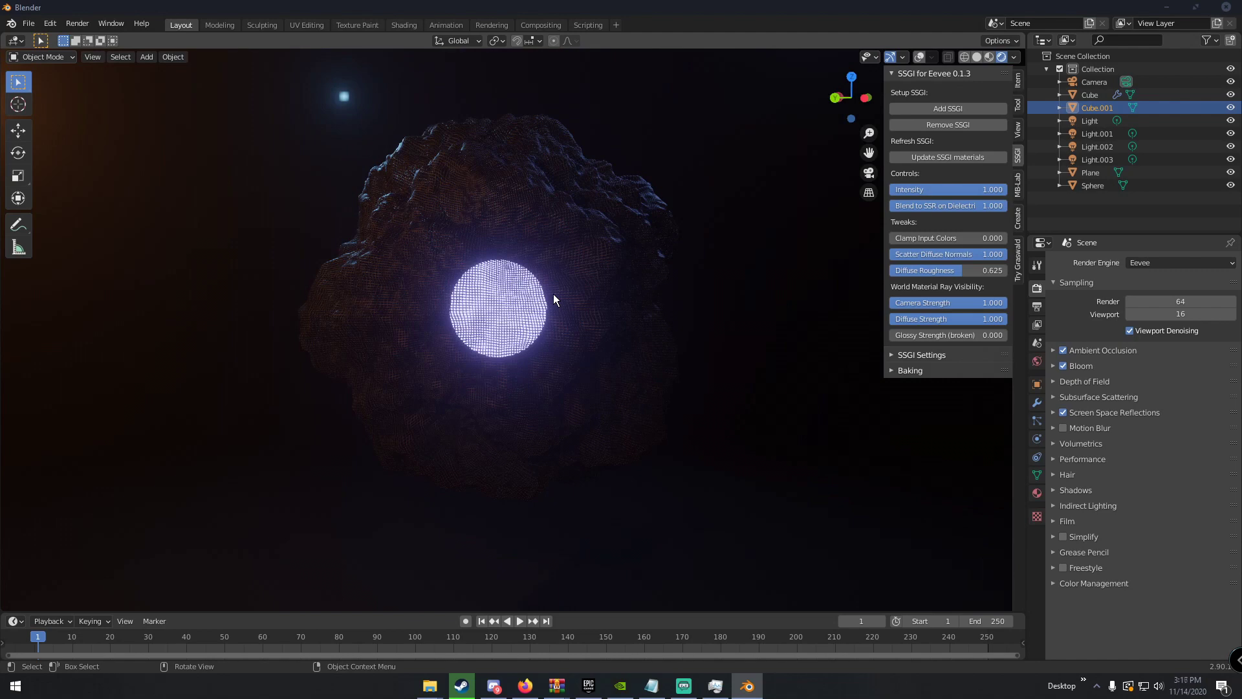